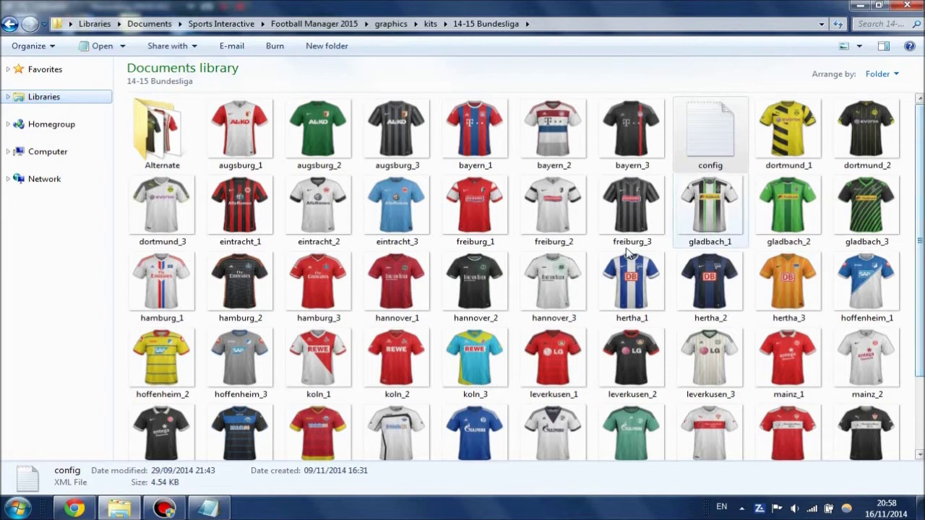
Keep the current Windows color scheme and turn off further performance messages about it
drag(923, 282, 918, 238)
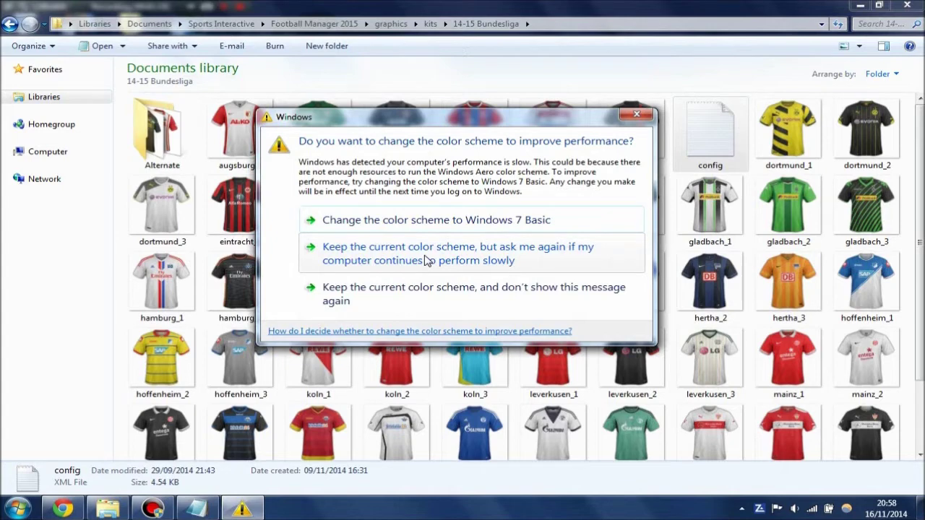
click(430, 297)
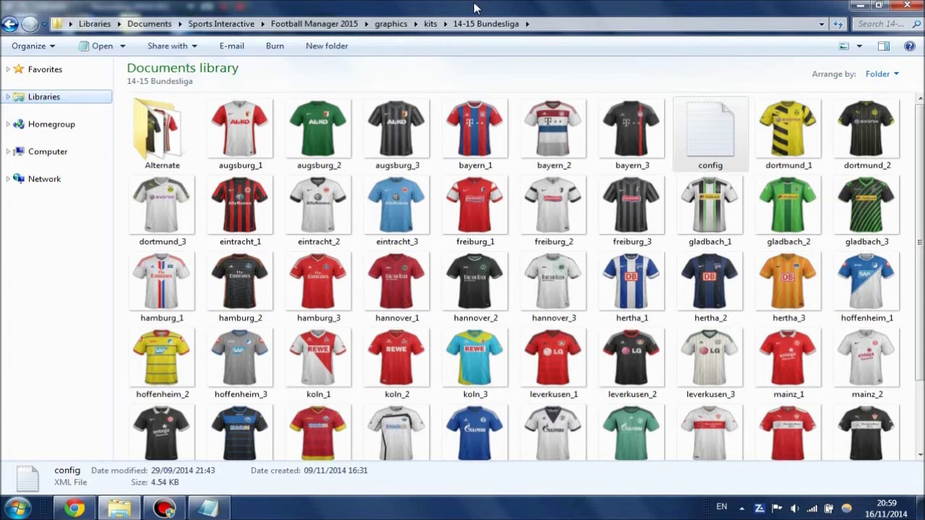
Switch to Chrome and examine the back and front pictures of the St. Pauli home jersey 2014-15
click(81, 511)
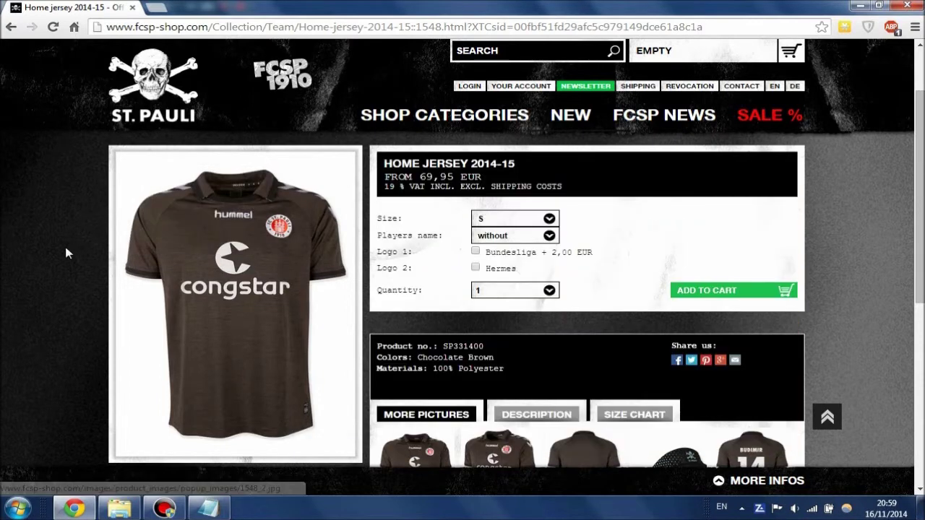
scroll(61, 260, down, 1)
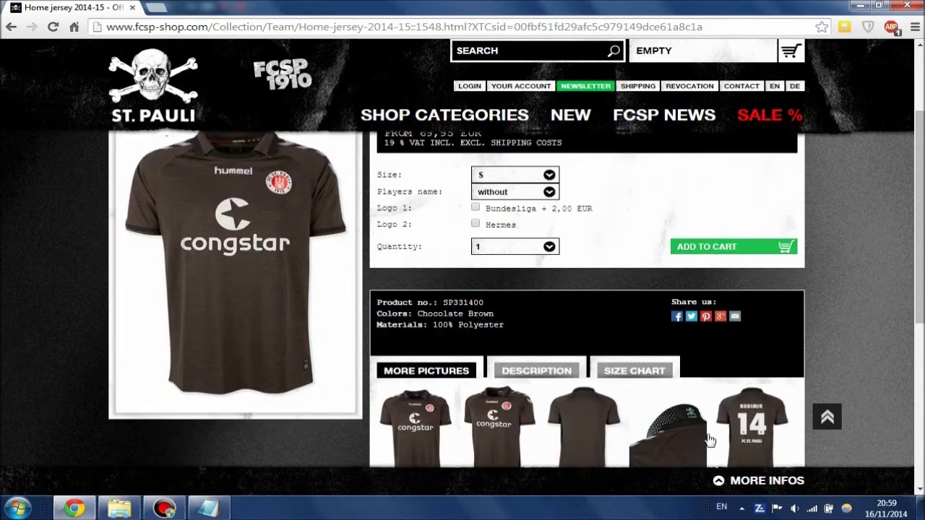
click(759, 423)
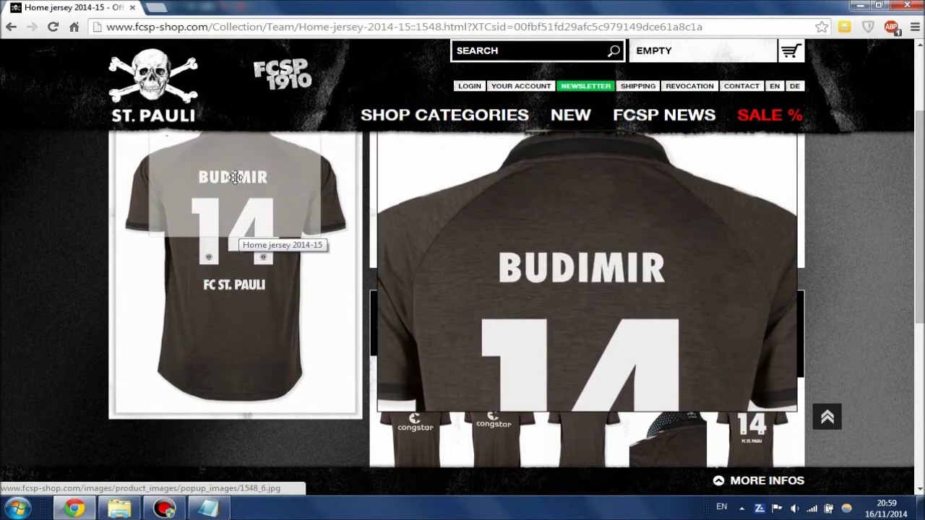
click(409, 424)
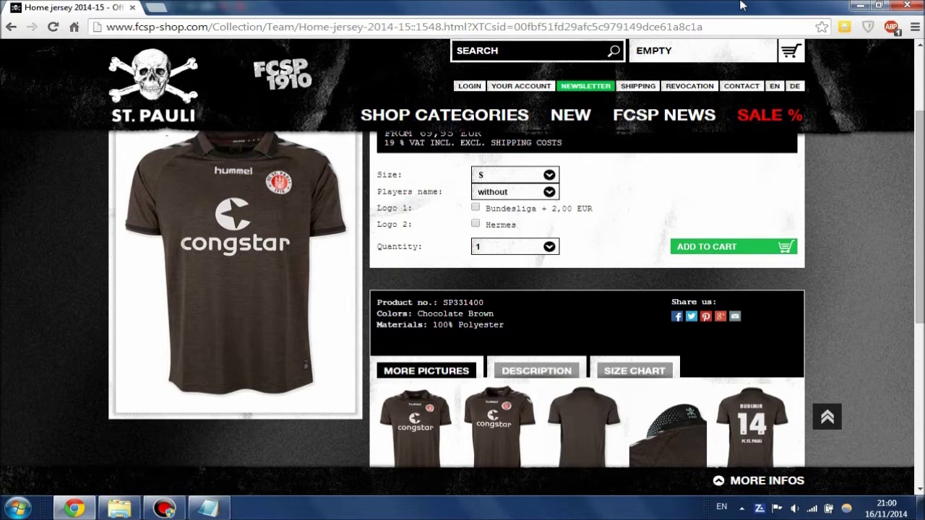
click(858, 9)
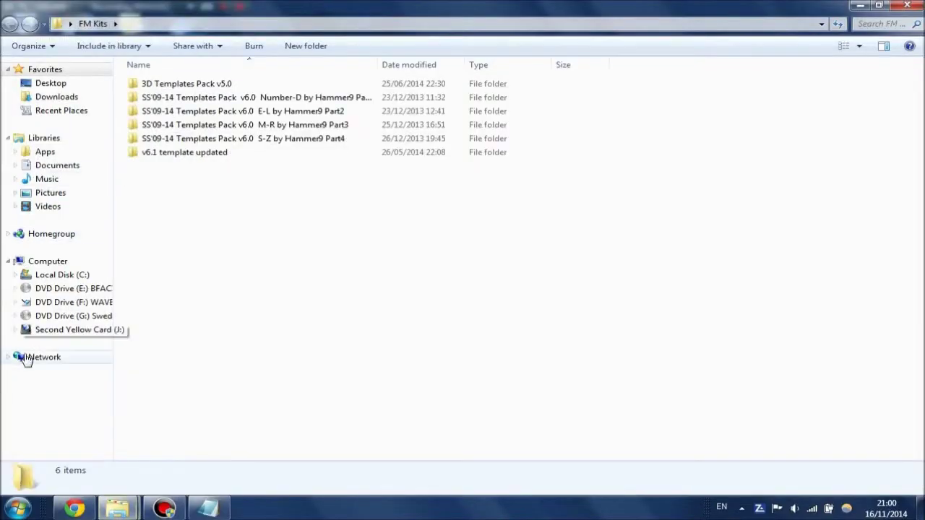
Collapse the Computer, Libraries and Favorites groups in the FM Kits folder window
click(8, 261)
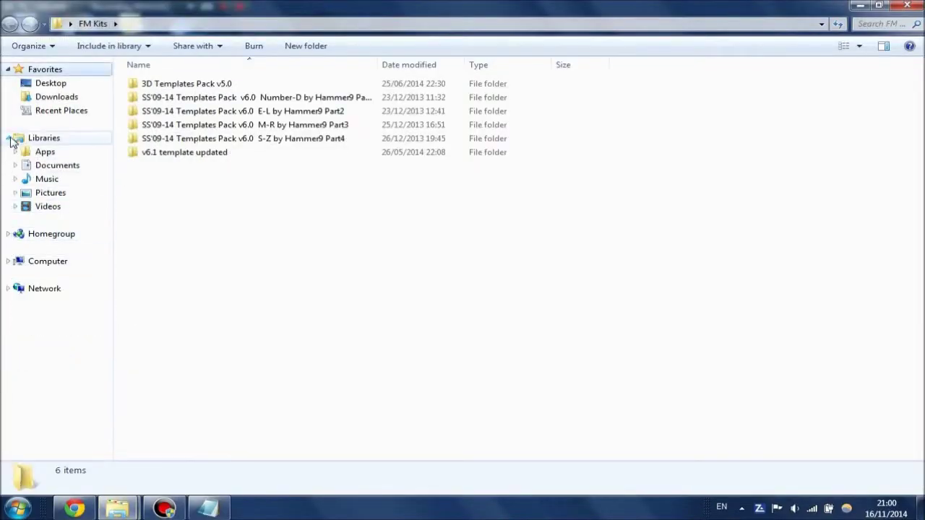
click(8, 137)
click(8, 70)
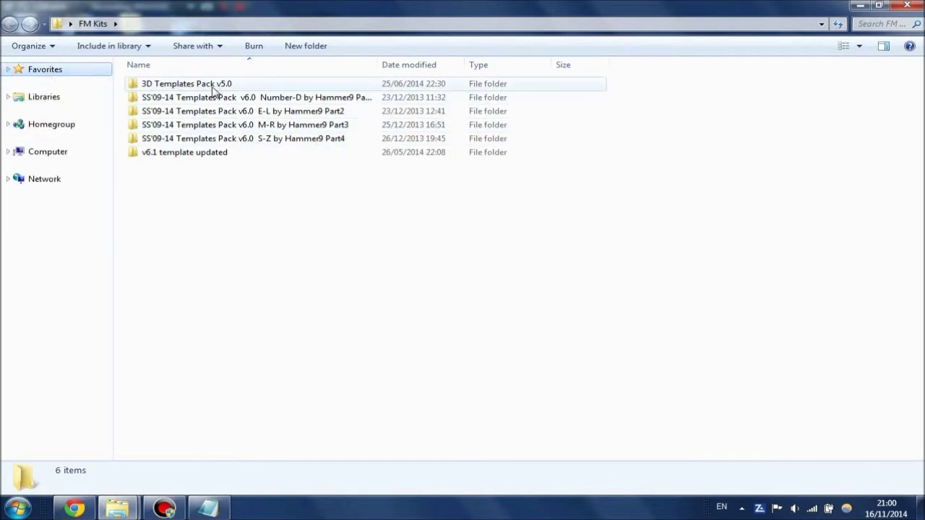
Open the Hummel folder inside the SS'09-14 Templates Pack v6.0 E-L folder and enlarge its thumbnails
mouse_move(210, 88)
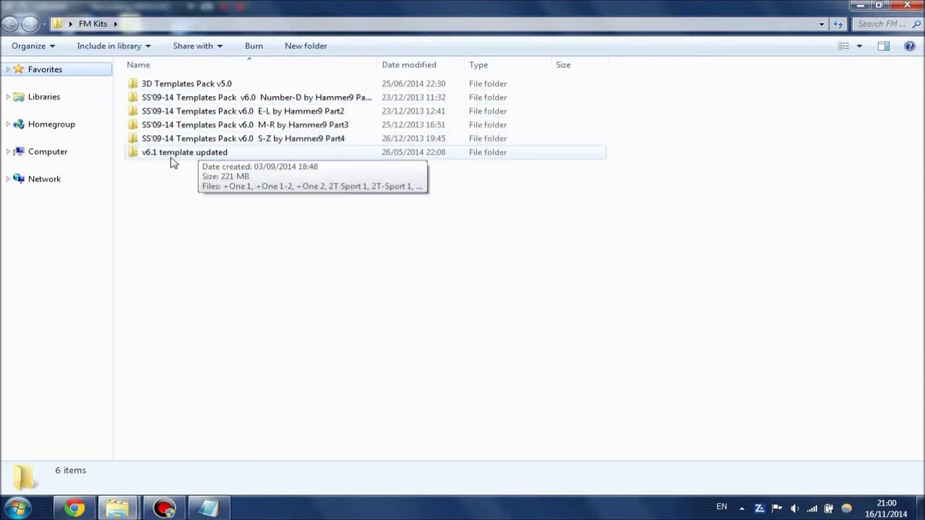
double_click(206, 111)
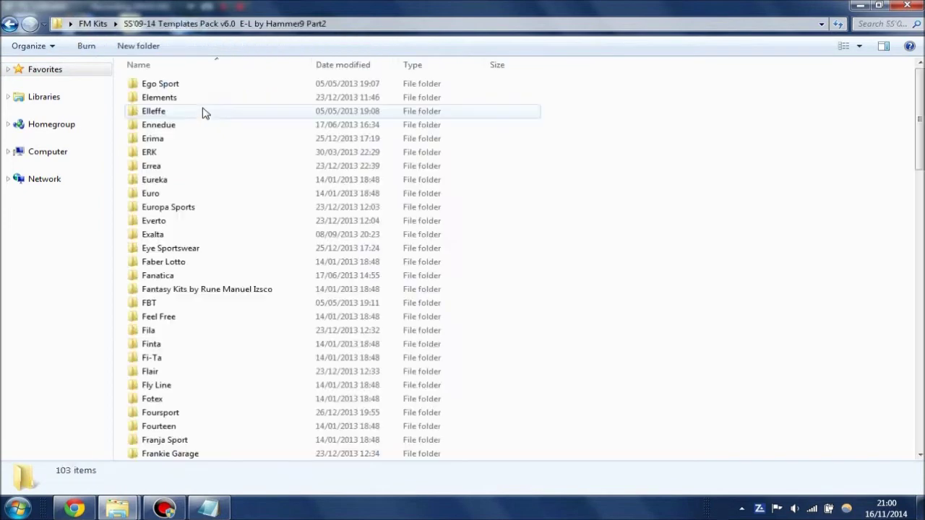
scroll(184, 183, down, 10)
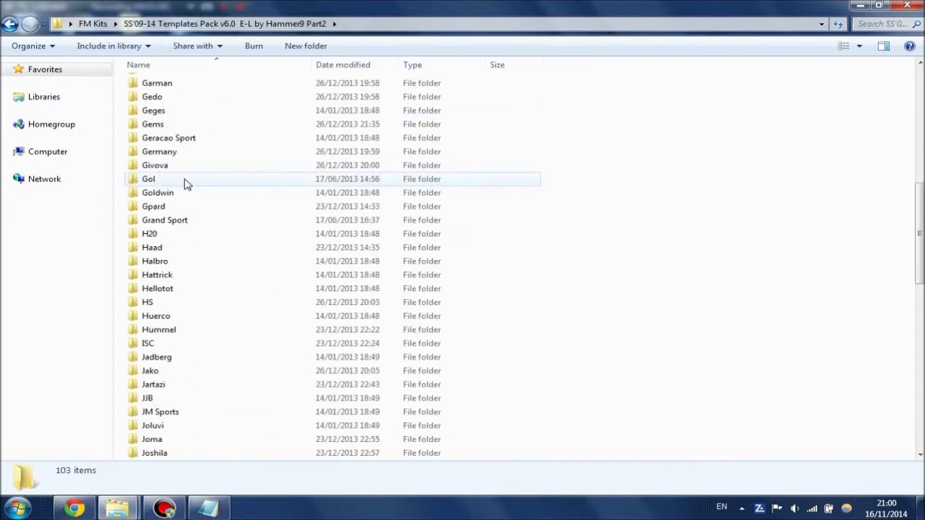
double_click(155, 329)
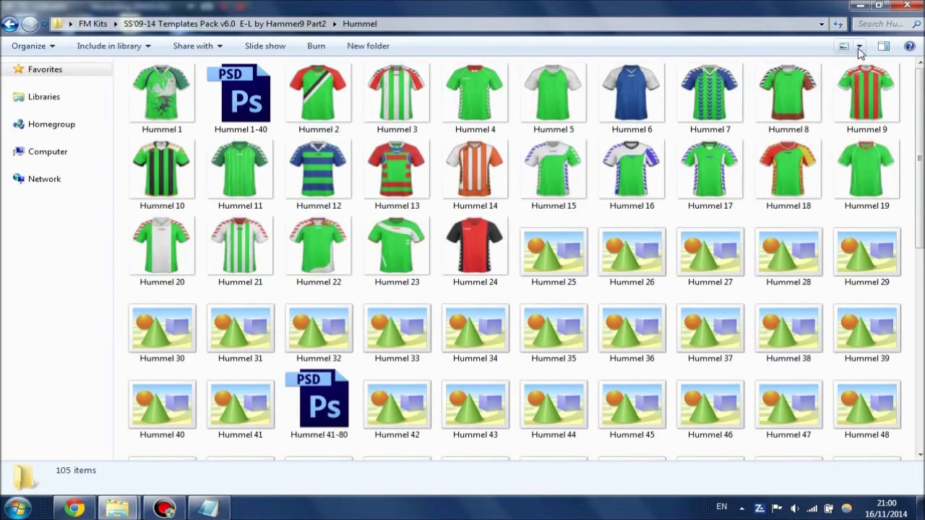
click(859, 45)
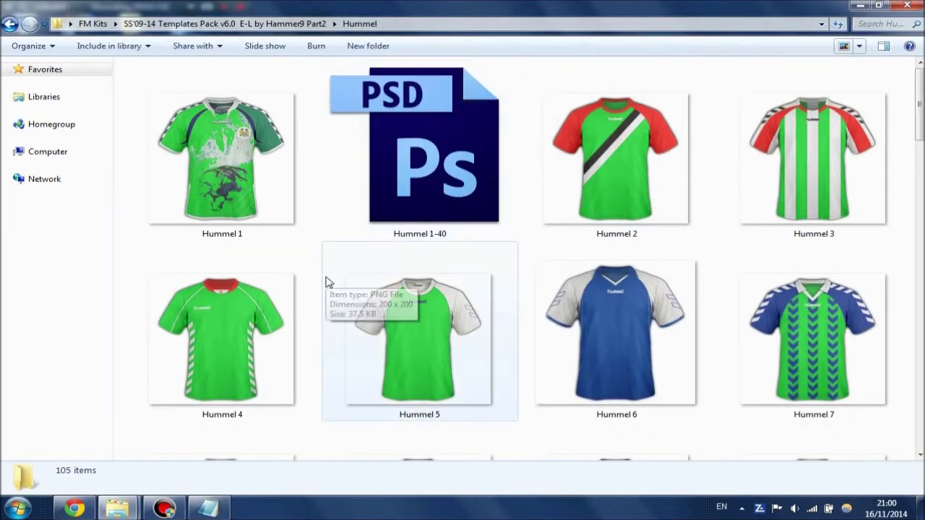
Examine the Hummel shirt templates up to Hummel 85 for a design resembling the St. Pauli home jersey
click(602, 337)
scroll(601, 336, down, 3)
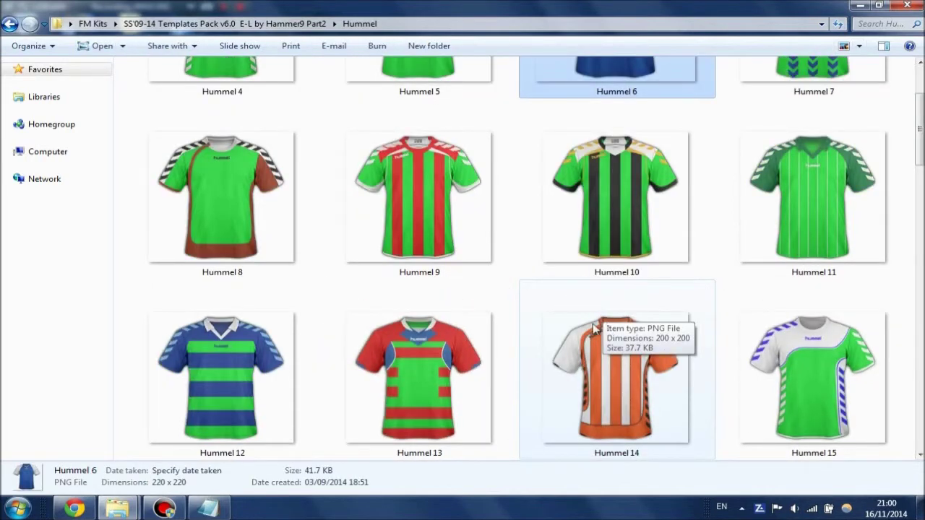
scroll(564, 327, down, 2)
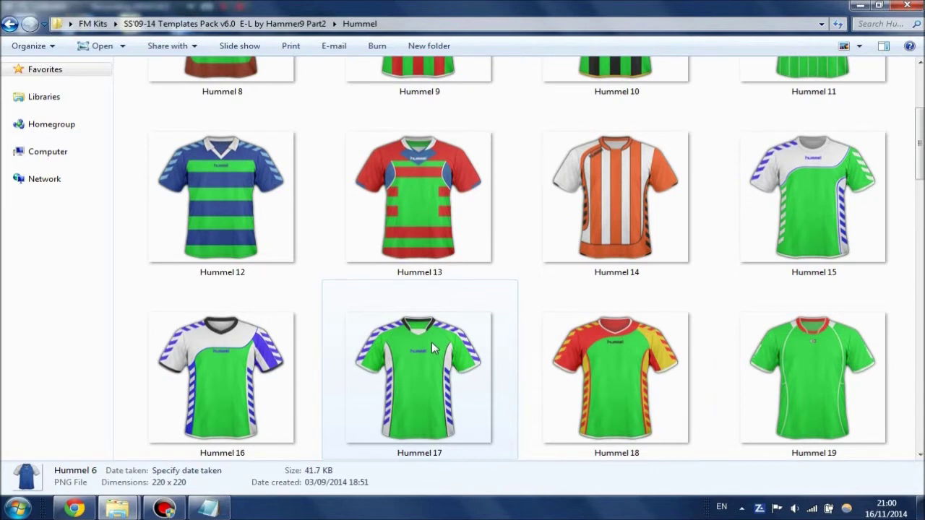
scroll(433, 349, down, 2)
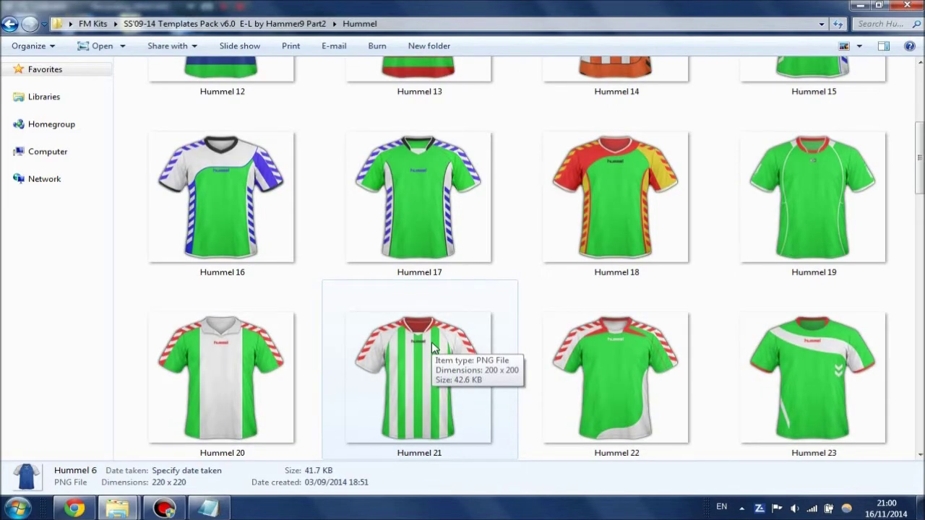
scroll(431, 347, down, 2)
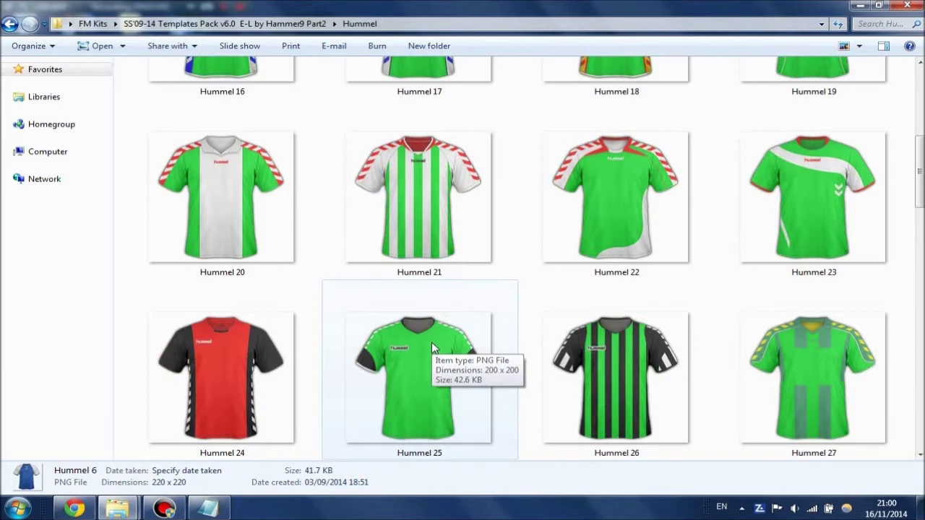
scroll(433, 348, down, 2)
scroll(432, 348, down, 2)
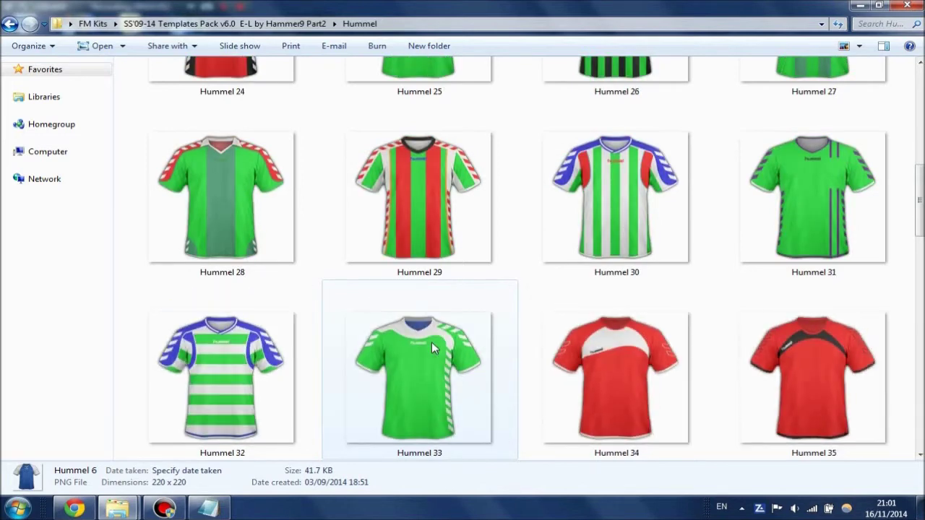
scroll(432, 348, down, 2)
scroll(430, 346, down, 2)
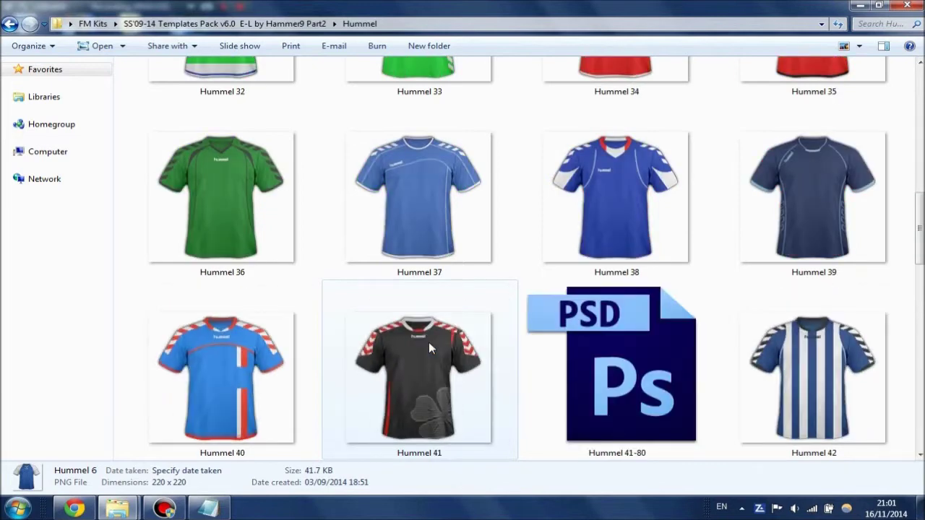
scroll(429, 346, down, 2)
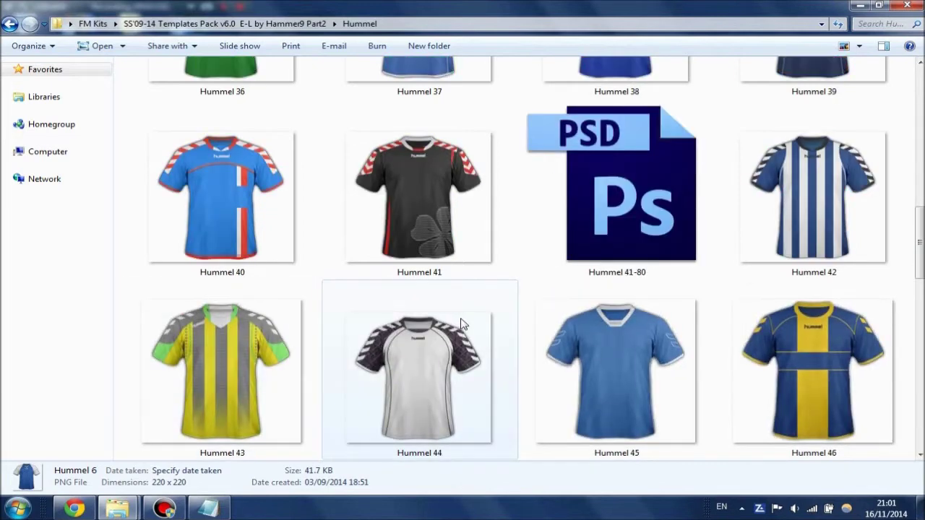
scroll(432, 341, down, 2)
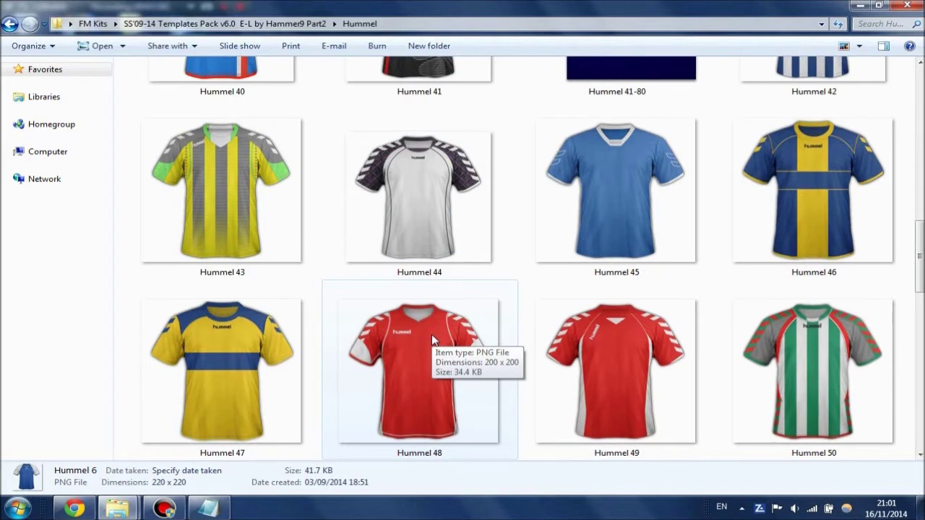
scroll(432, 340, down, 2)
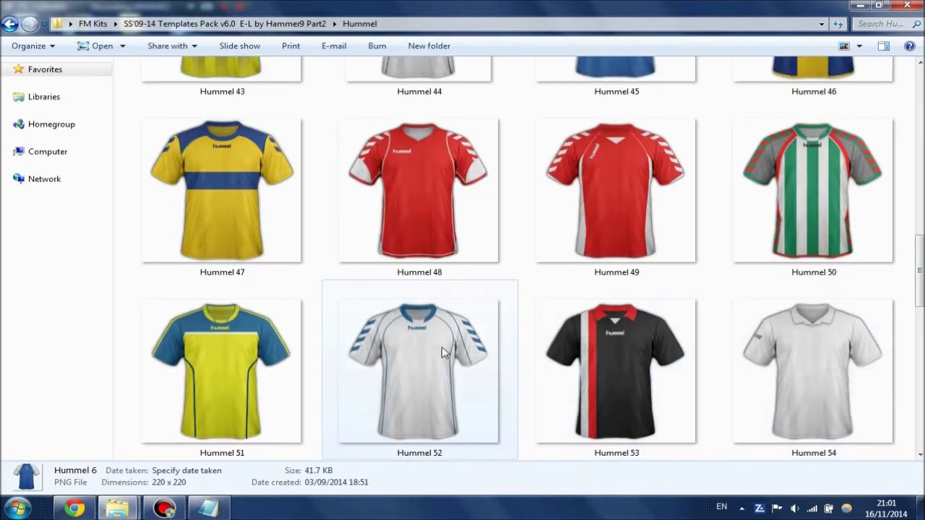
scroll(441, 346, down, 2)
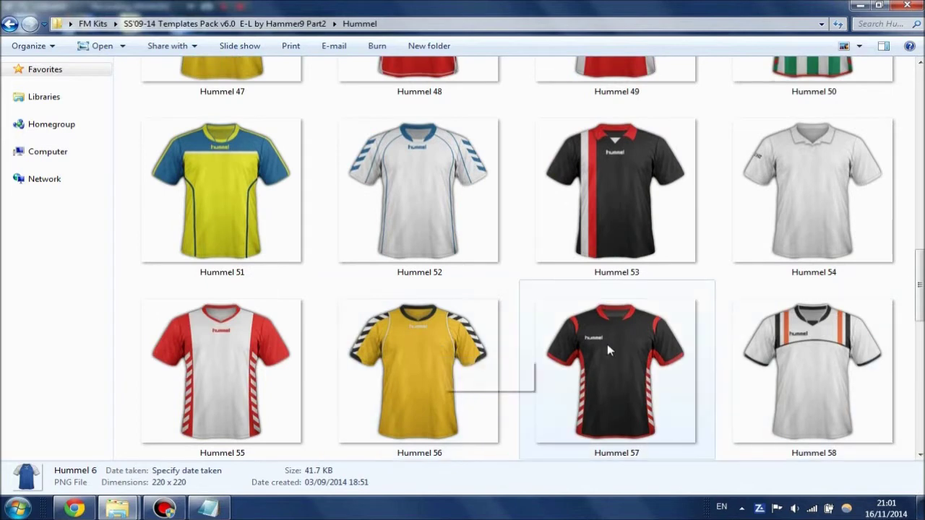
scroll(608, 344, down, 2)
scroll(612, 345, down, 2)
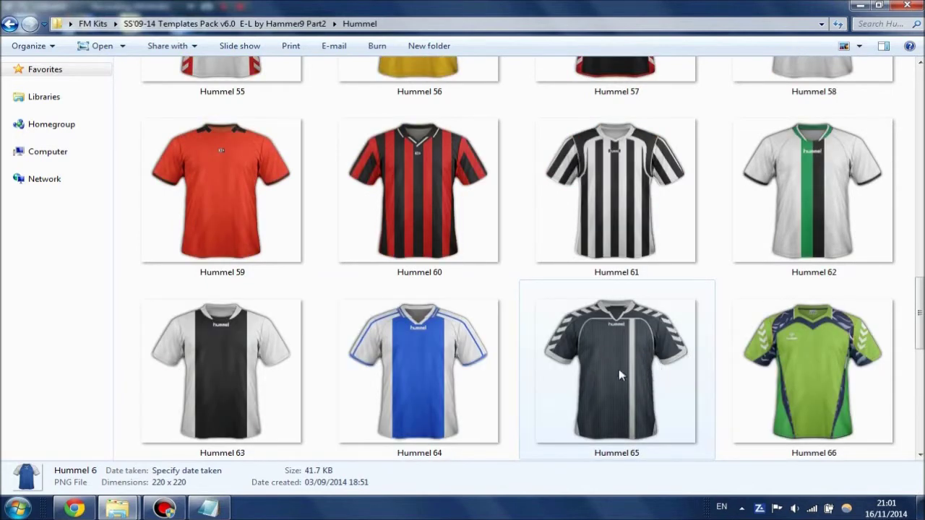
scroll(619, 375, down, 2)
scroll(619, 375, down, 2)
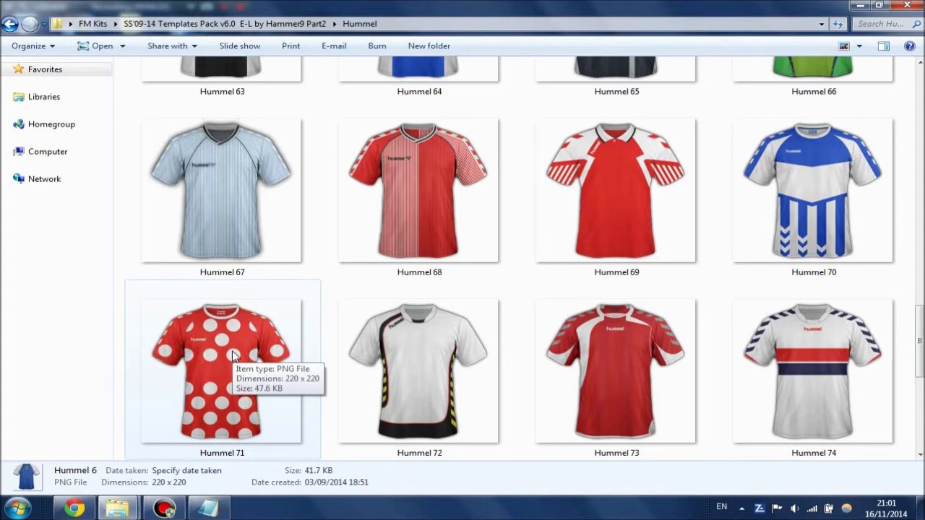
scroll(428, 370, down, 4)
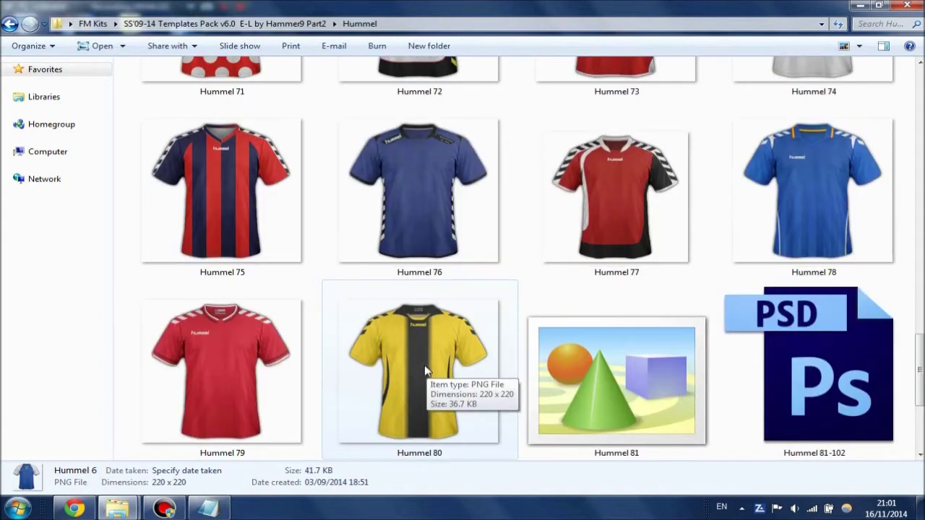
scroll(429, 371, up, 3)
scroll(362, 304, down, 1)
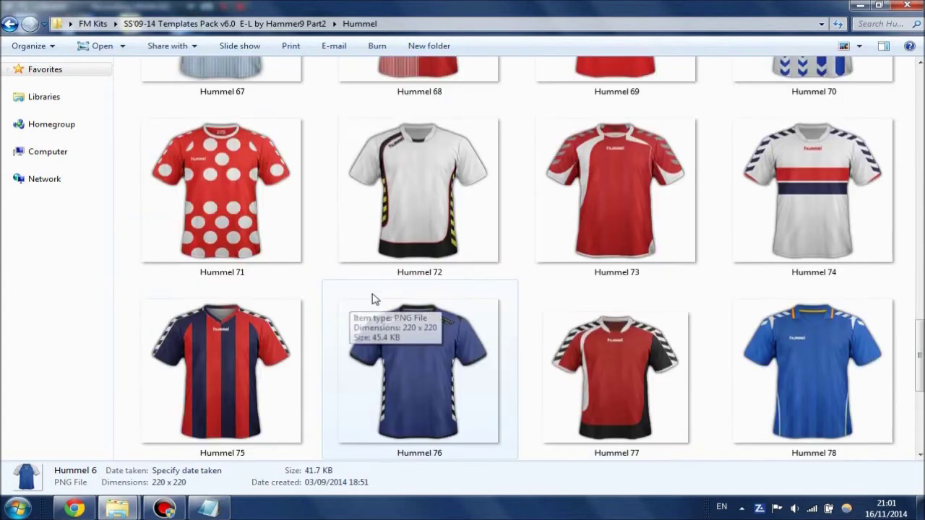
scroll(434, 340, down, 2)
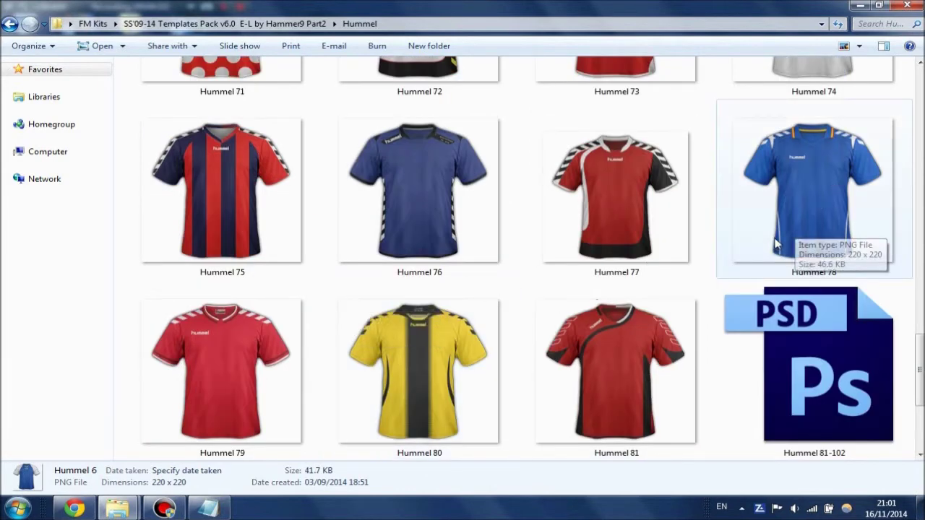
scroll(406, 311, down, 2)
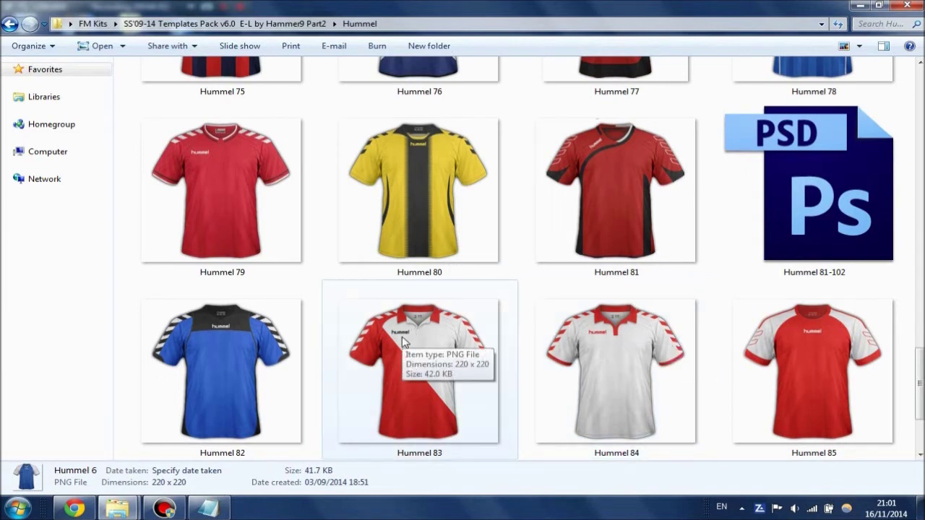
Select the Hummel 84 template and compare it with the St. Pauli home jersey picture in Chrome
click(619, 337)
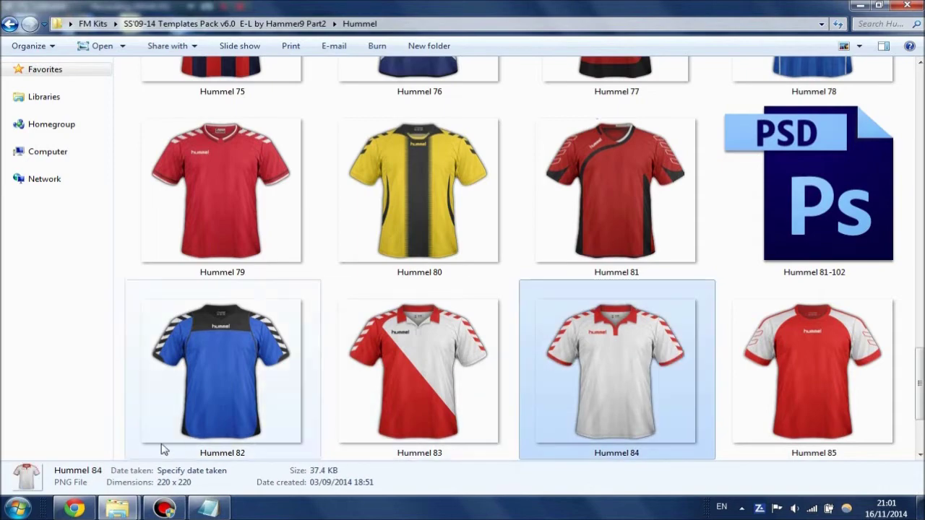
click(74, 508)
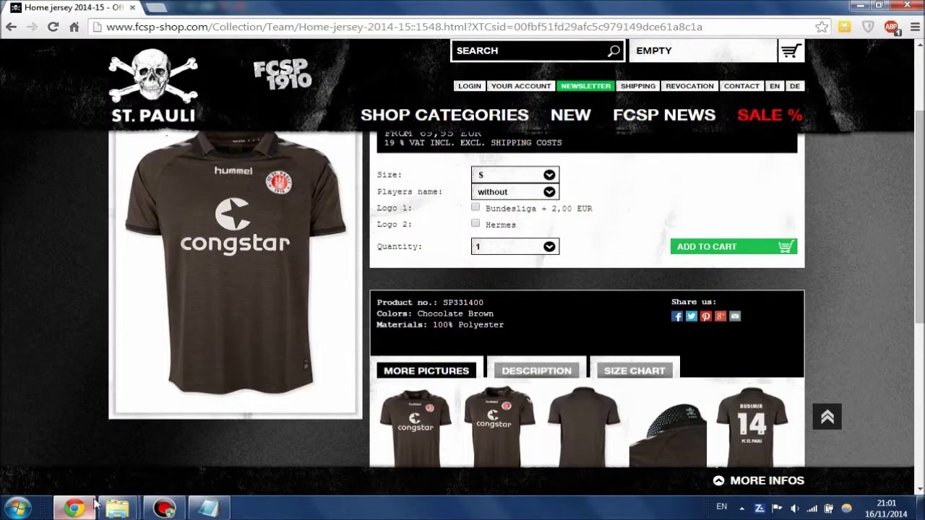
mouse_move(205, 287)
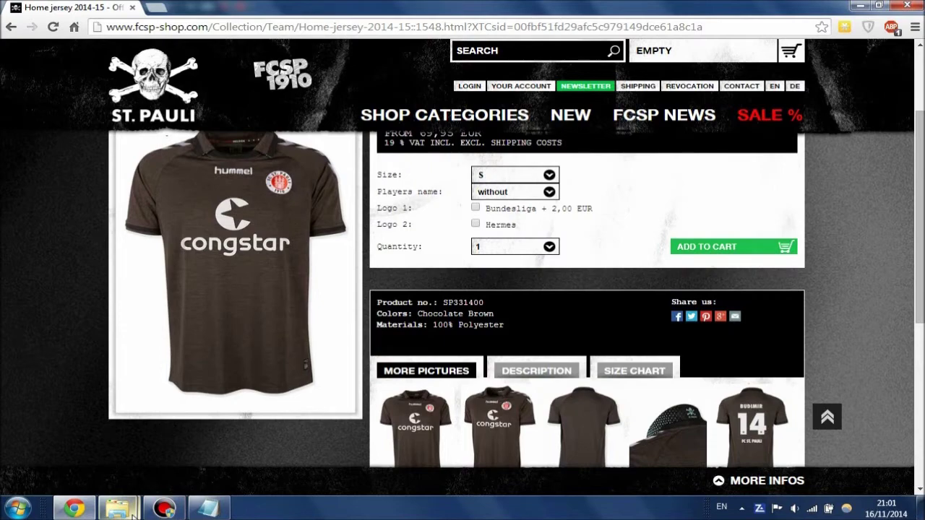
mouse_move(118, 509)
click(239, 426)
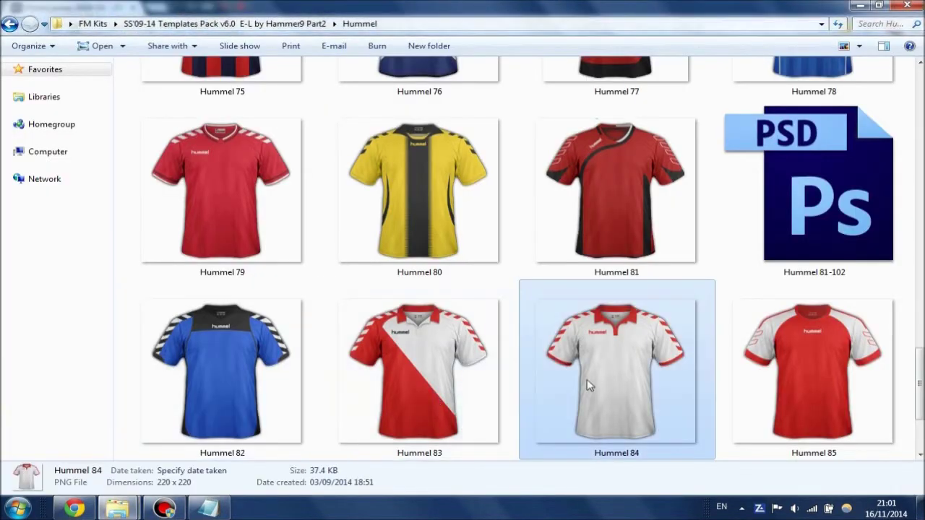
Check the remaining Hummel shirt templates from Hummel 86 to Hummel 102 for a match to the home jersey
scroll(589, 368, down, 2)
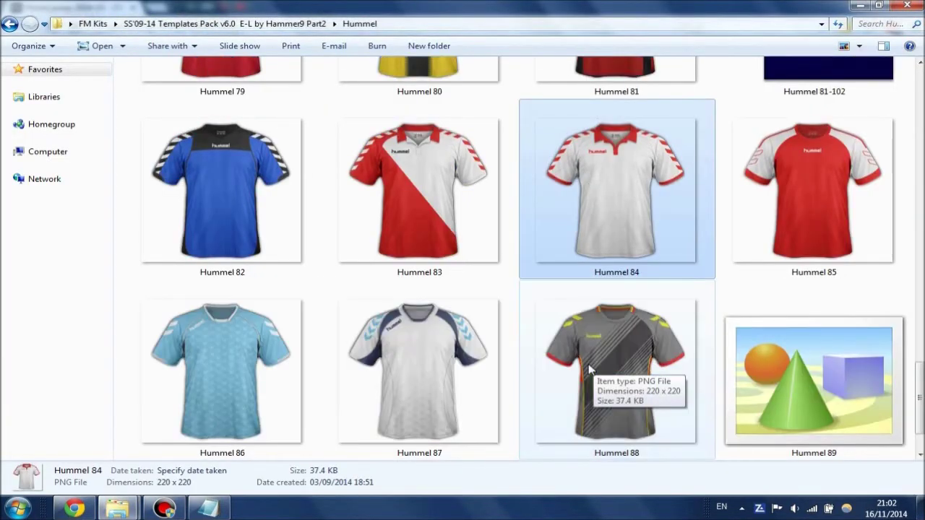
scroll(589, 368, down, 2)
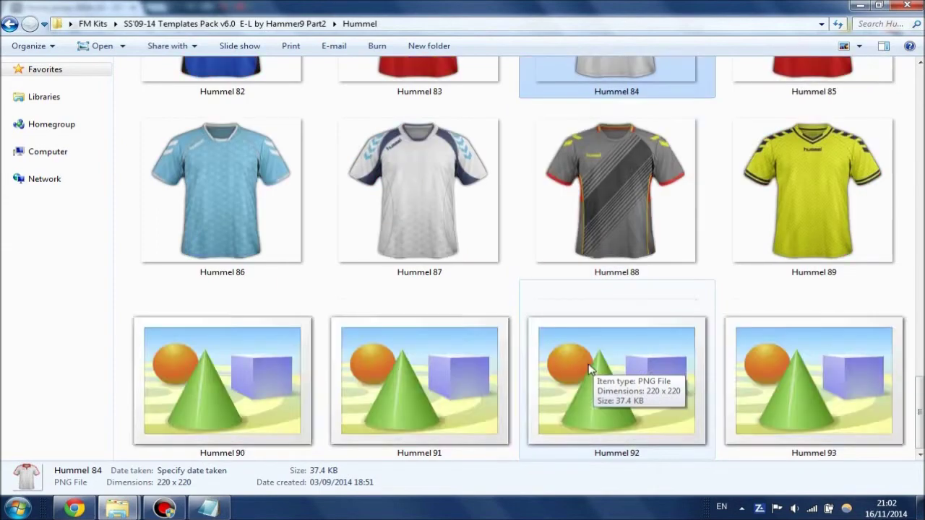
scroll(589, 369, down, 2)
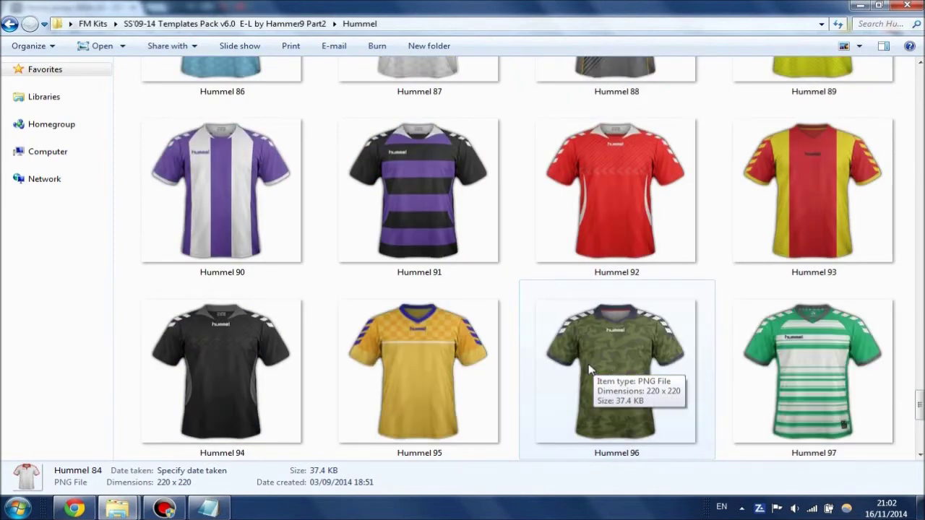
scroll(589, 369, down, 3)
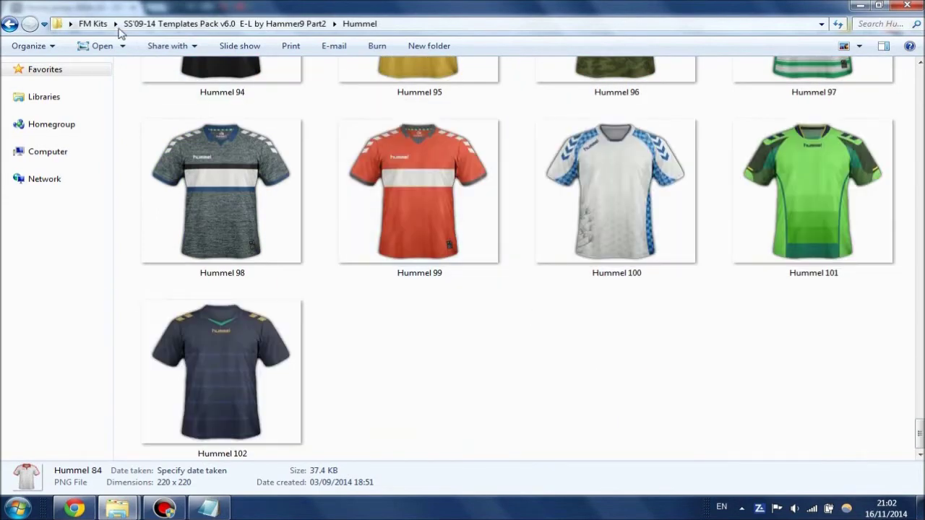
Leave the Hummel folder and open the v6.1 template updated folder inside FM Kits
click(11, 26)
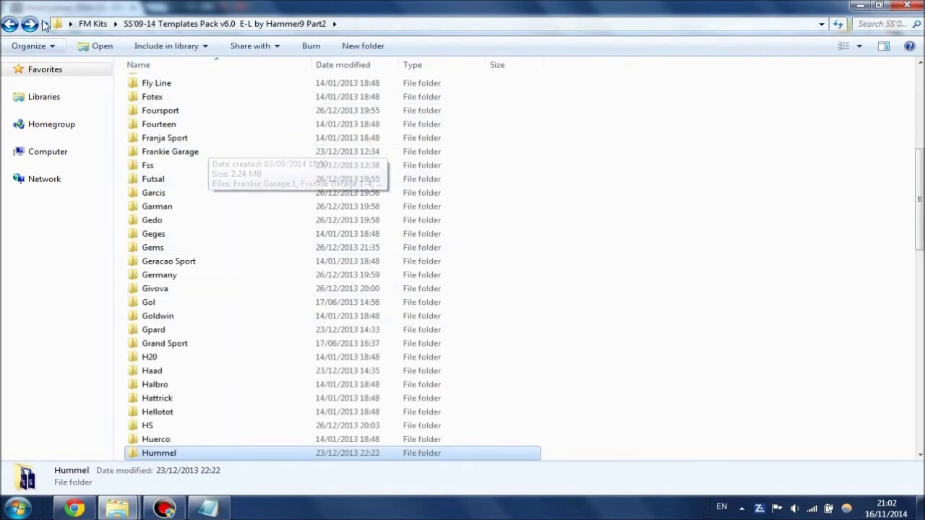
click(10, 24)
double_click(169, 151)
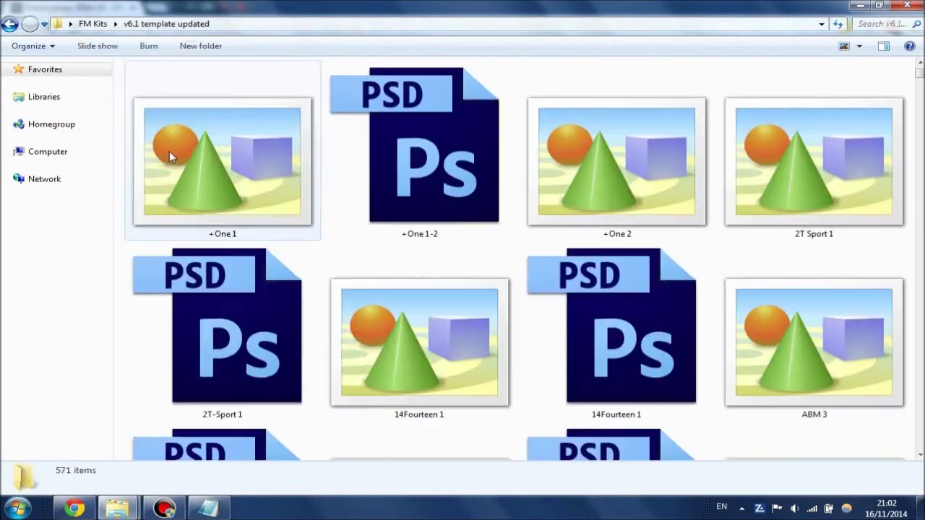
Find the Hummel templates among the files starting with H and check the Hummel 103 design
scroll(512, 233, down, 15)
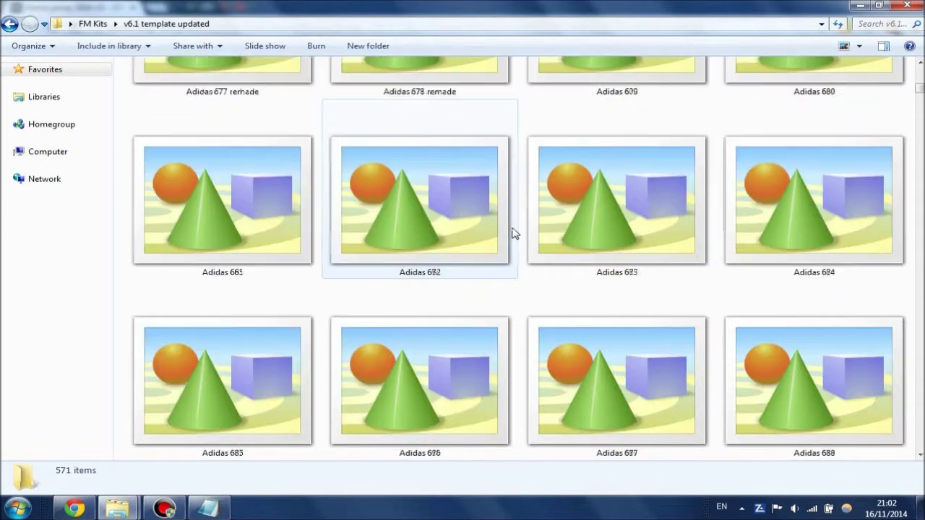
scroll(433, 217, down, 5)
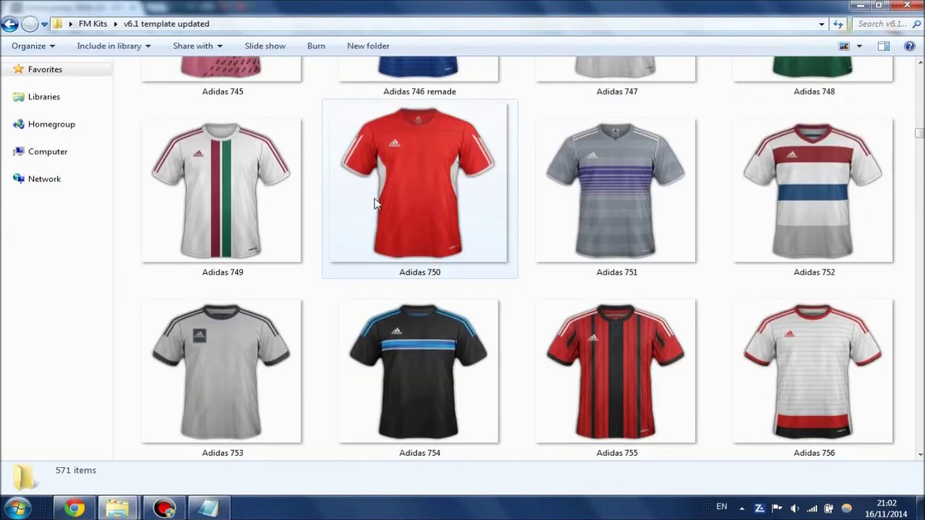
click(375, 201)
key(h)
scroll(375, 203, down, 15)
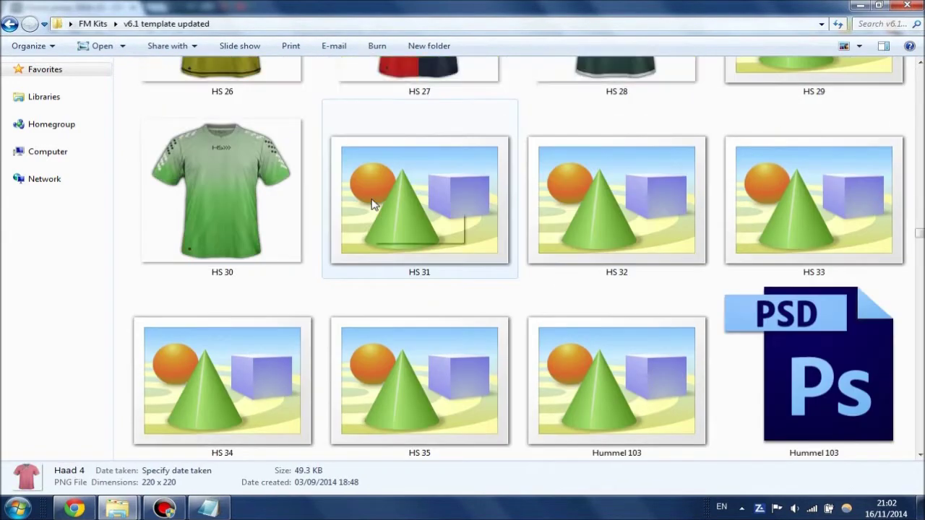
scroll(375, 204, up, 5)
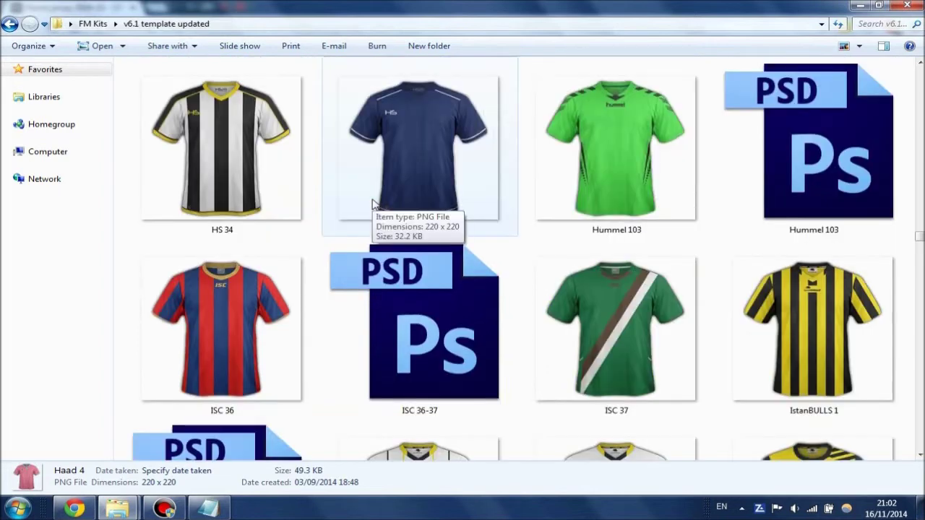
scroll(525, 285, up, 2)
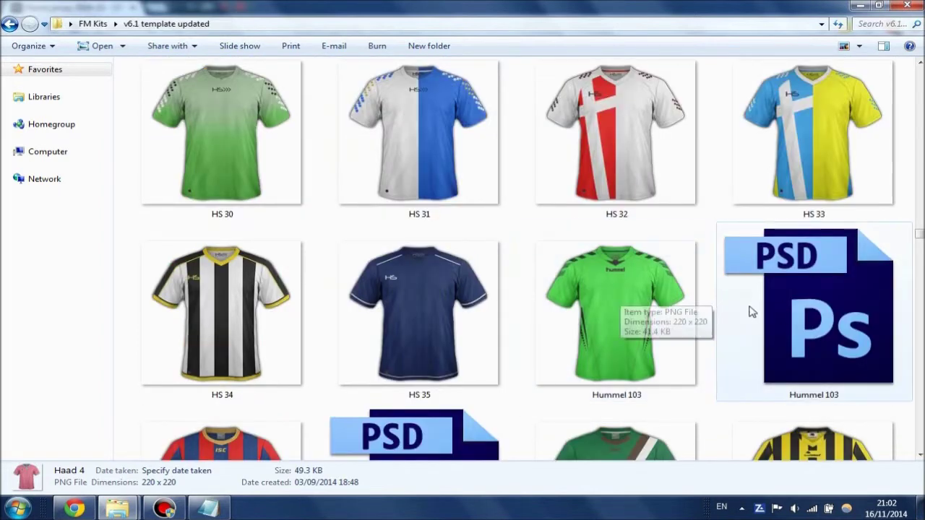
scroll(788, 317, down, 2)
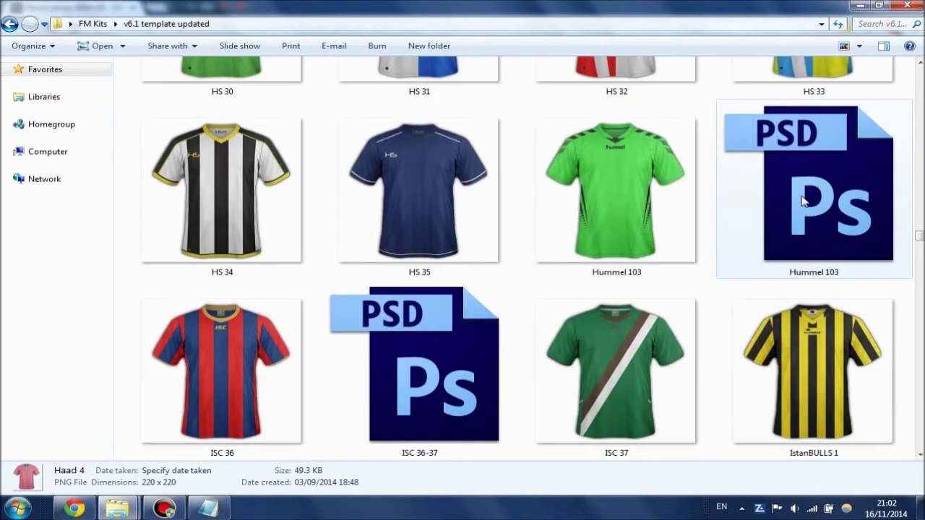
Return to FM Kits and reopen the Hummel folder inside the SS'09-14 Templates Pack v6.0 E-L folder
click(9, 24)
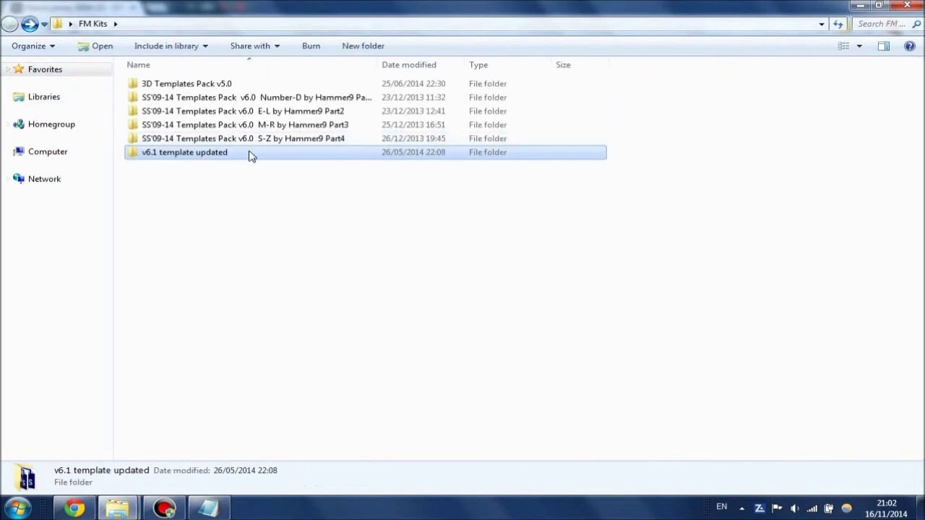
double_click(245, 112)
click(210, 332)
scroll(209, 339, down, 2)
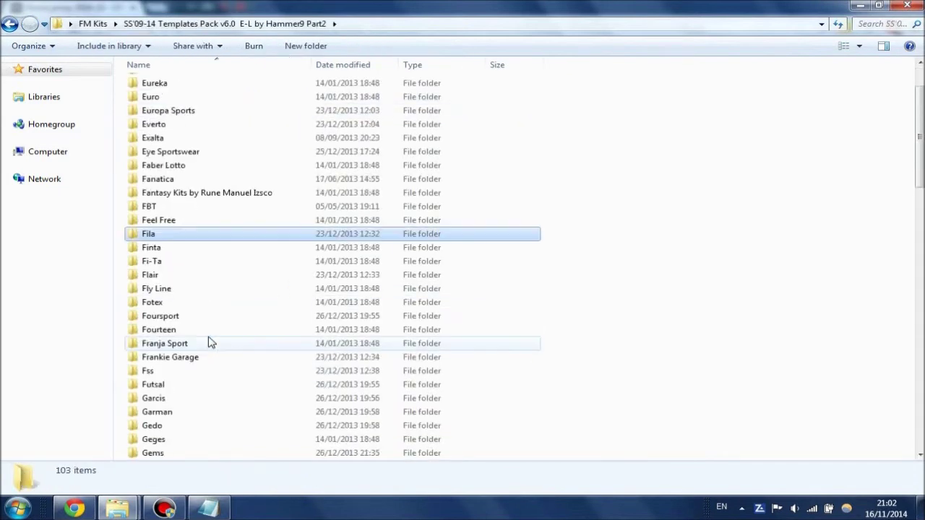
scroll(211, 328, down, 11)
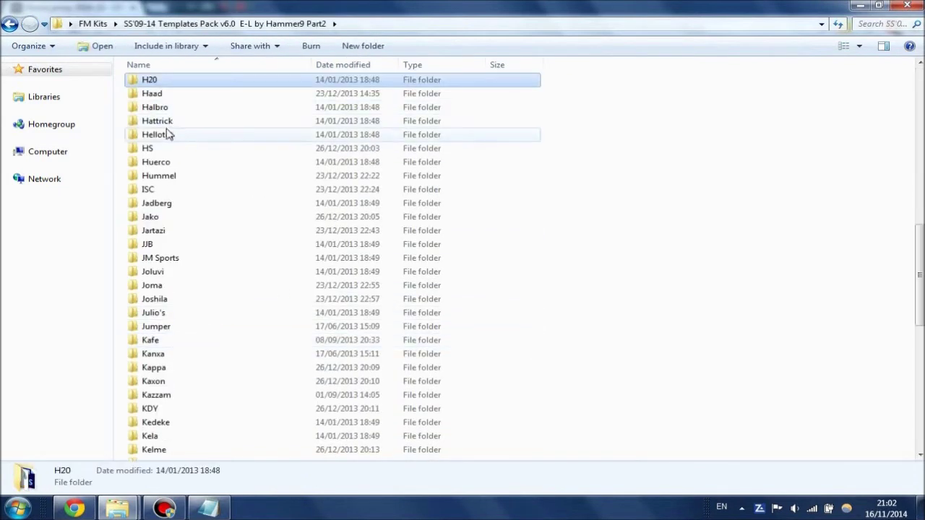
double_click(153, 182)
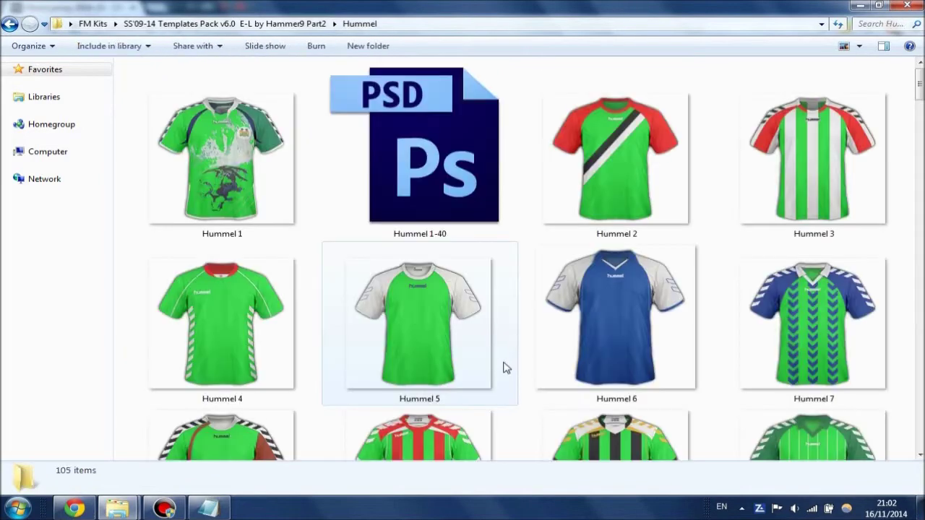
Review the Hummel templates again, including Hummel 84 and the Hummel 71 to 81 designs, for a suitable base
click(563, 347)
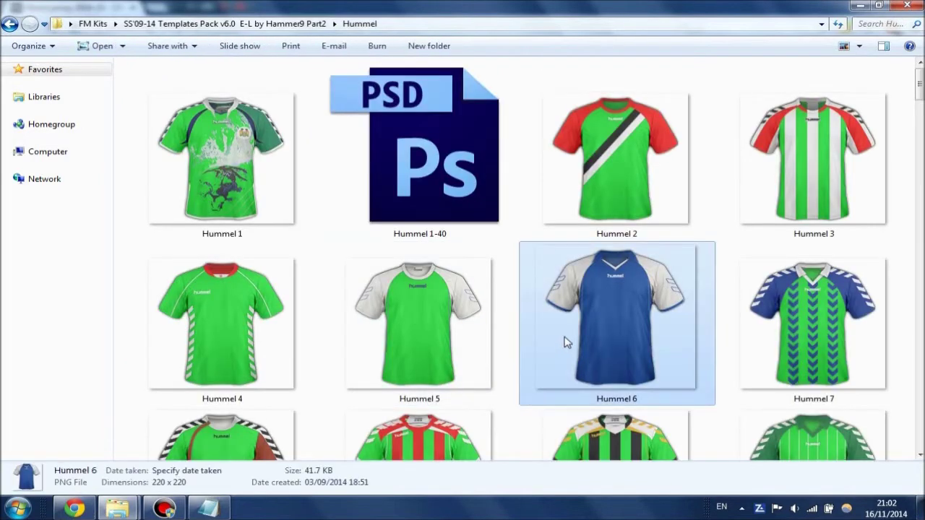
scroll(564, 346, down, 15)
scroll(566, 343, down, 5)
scroll(506, 133, up, 1)
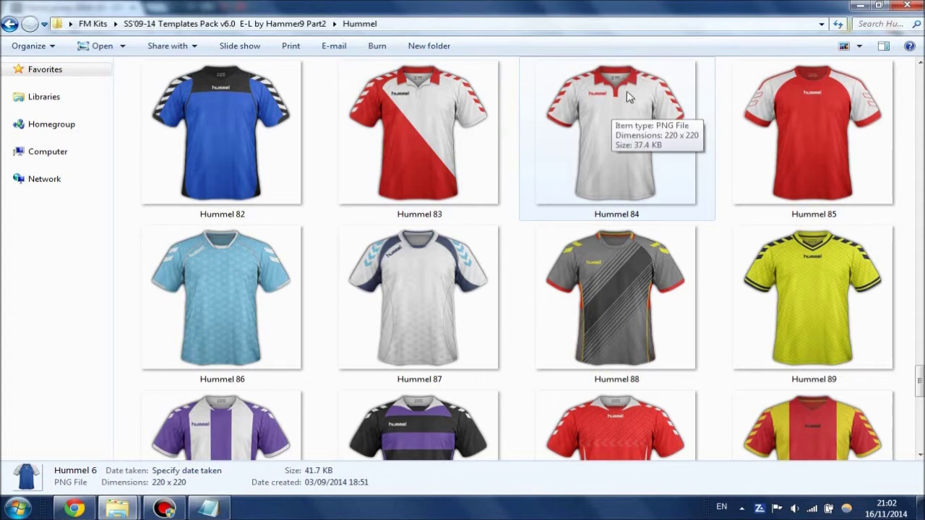
scroll(481, 190, up, 4)
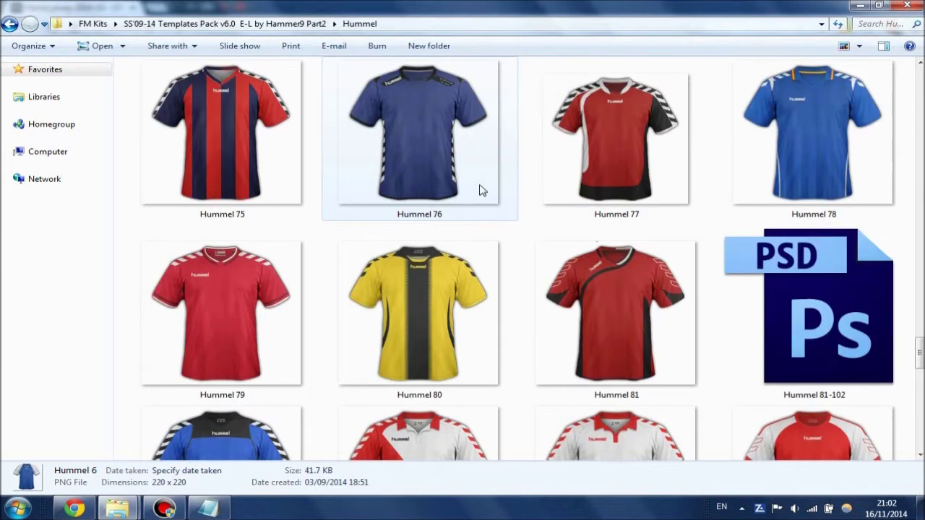
scroll(481, 190, up, 2)
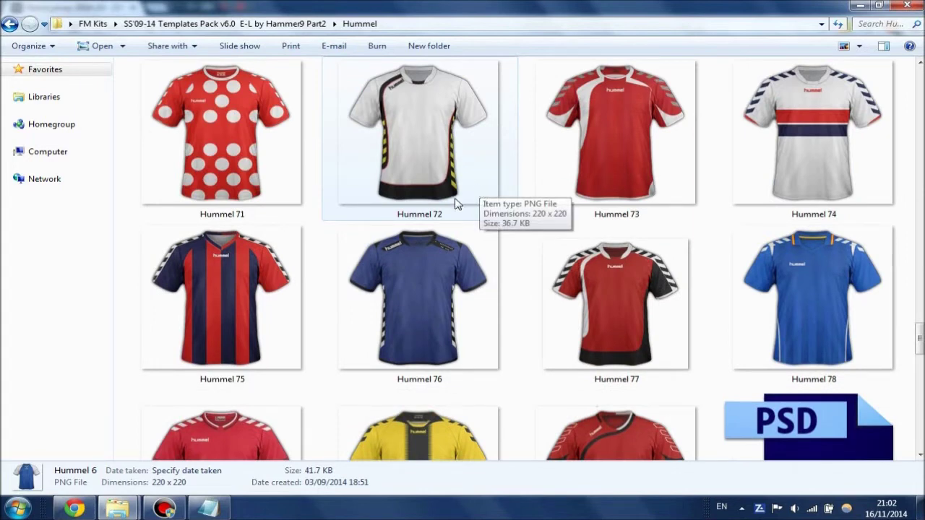
scroll(456, 205, up, 2)
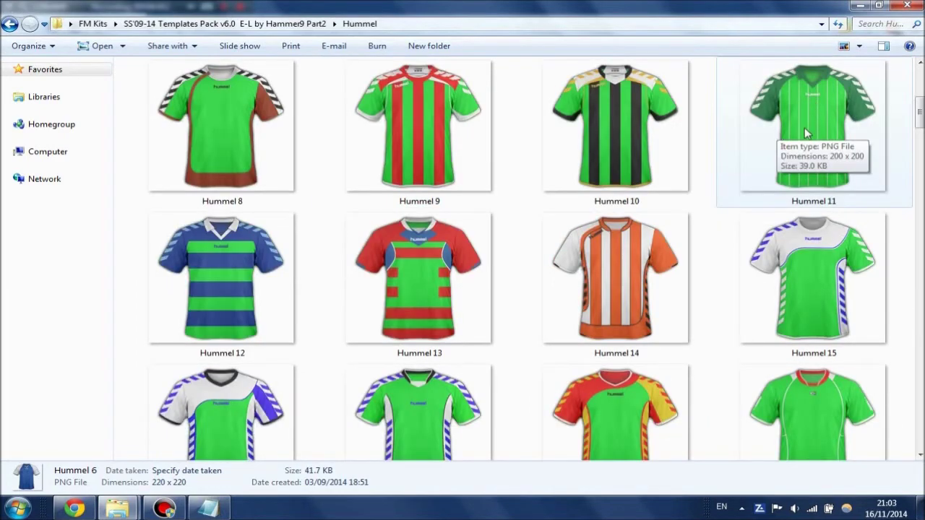
Select the Hummel 11 template, compare it with the St. Pauli home jersey picture in Chrome, and return to the Hummel folder
click(806, 134)
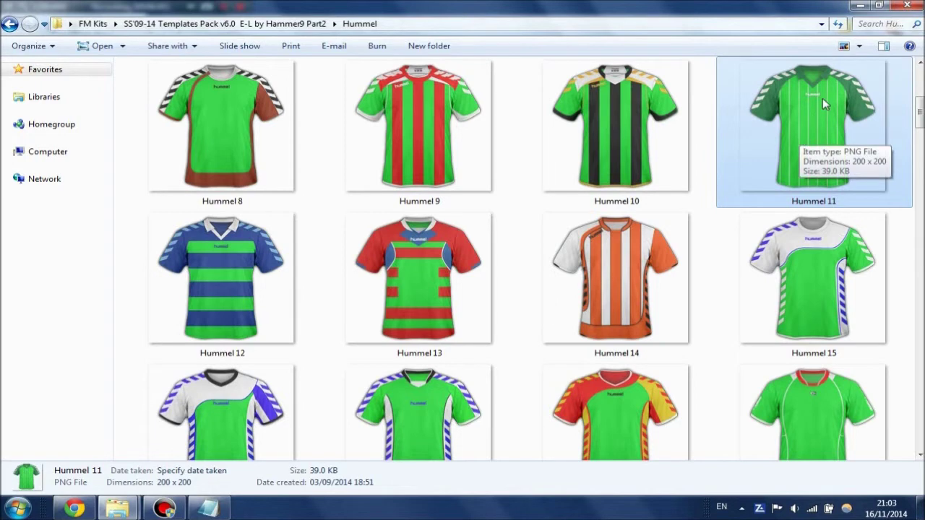
scroll(796, 176, up, 1)
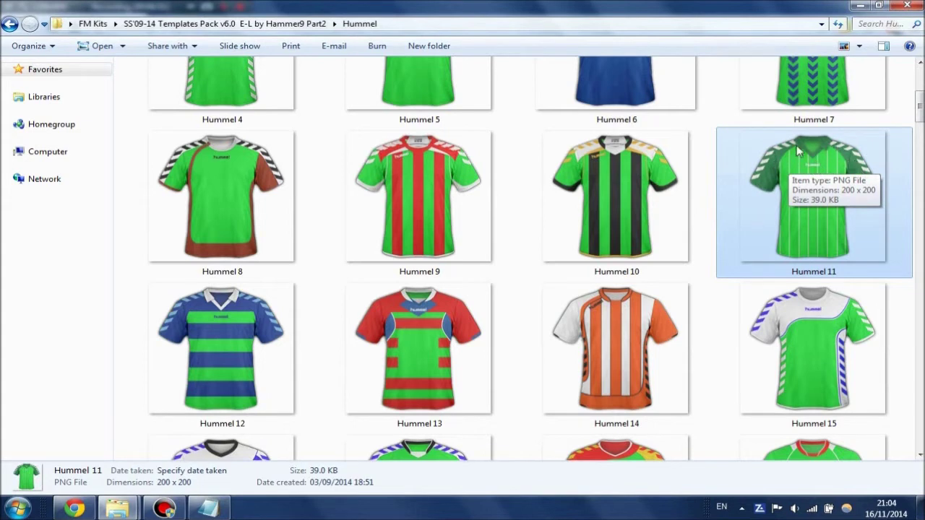
click(75, 511)
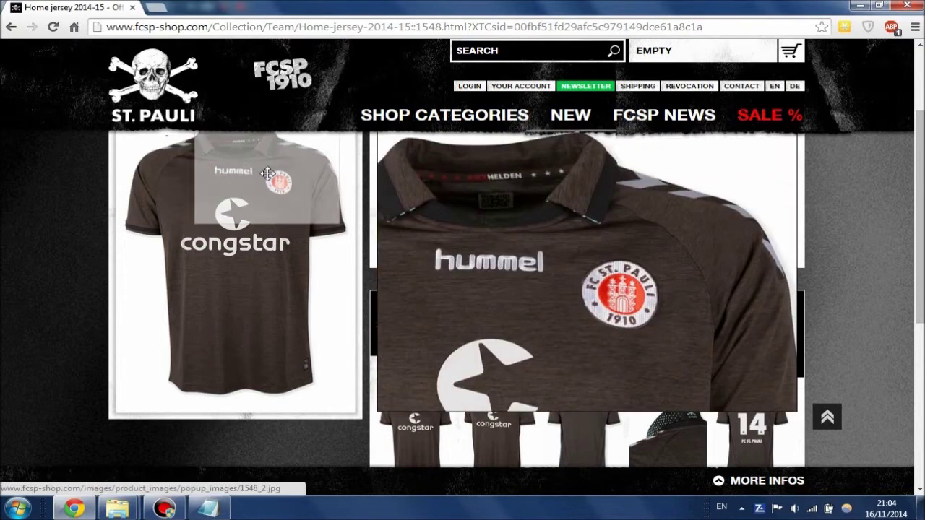
mouse_move(117, 509)
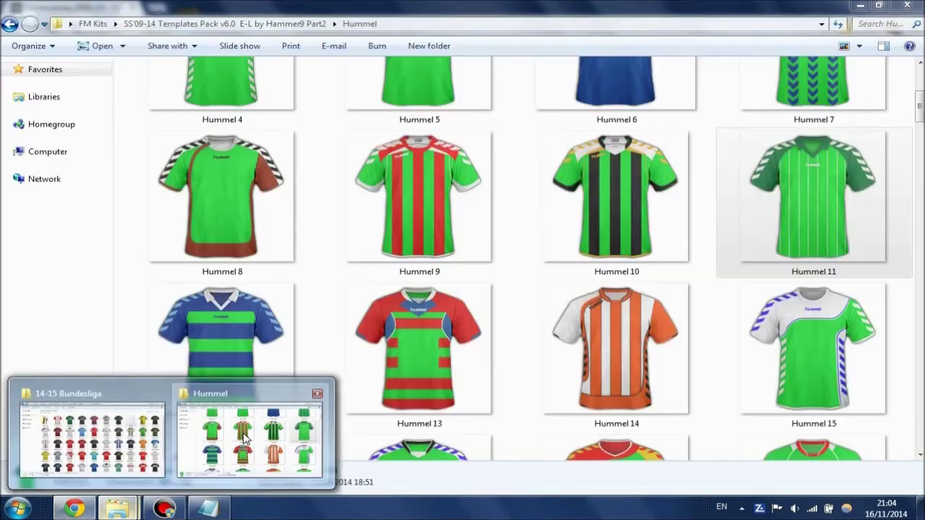
click(182, 462)
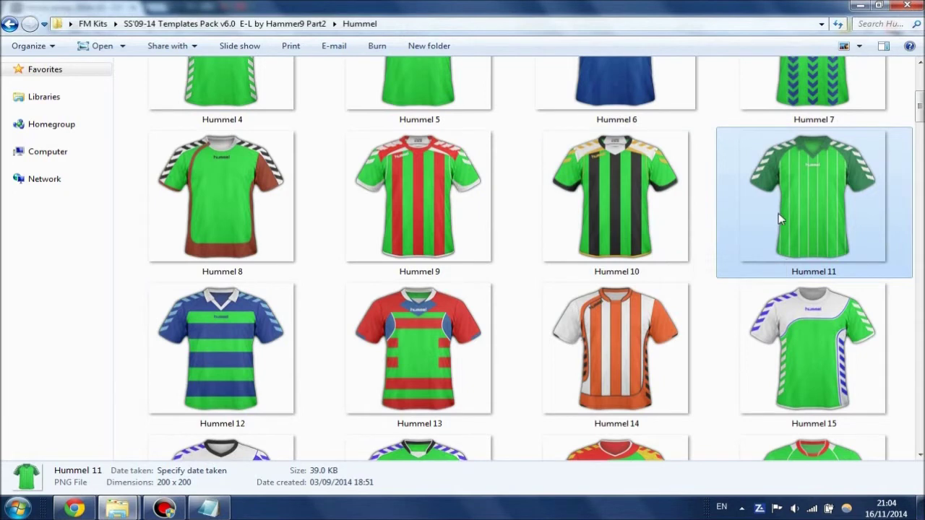
Examine the templates from Hummel 12 to Hummel 42 and compare their designs with Hummel 11
scroll(776, 224, down, 2)
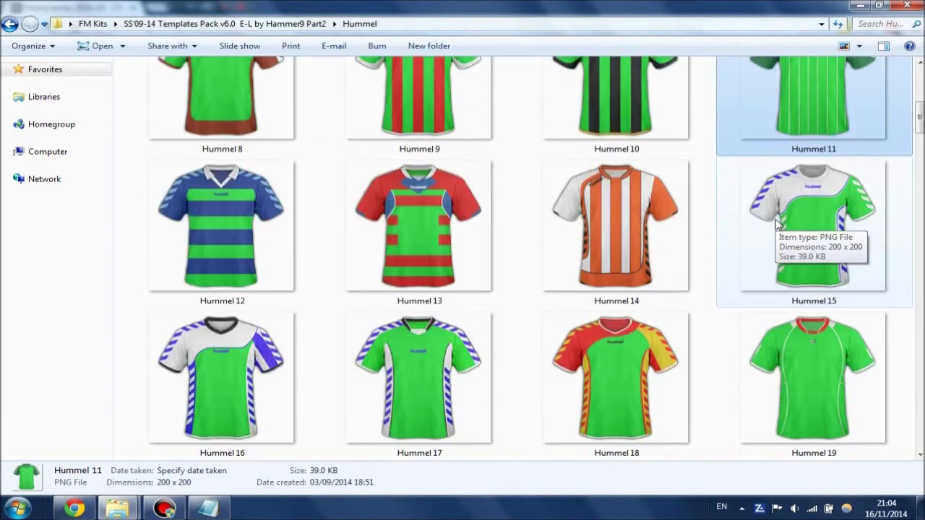
scroll(777, 224, down, 2)
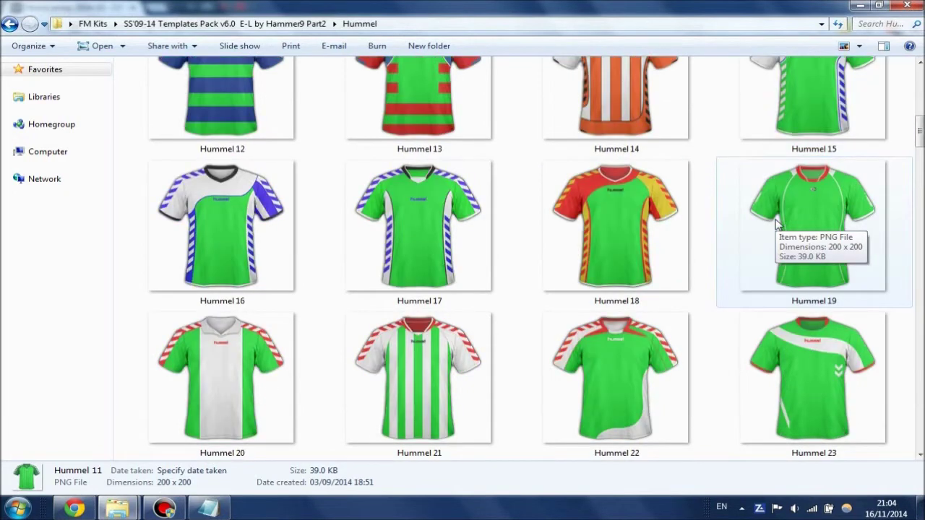
scroll(777, 224, down, 6)
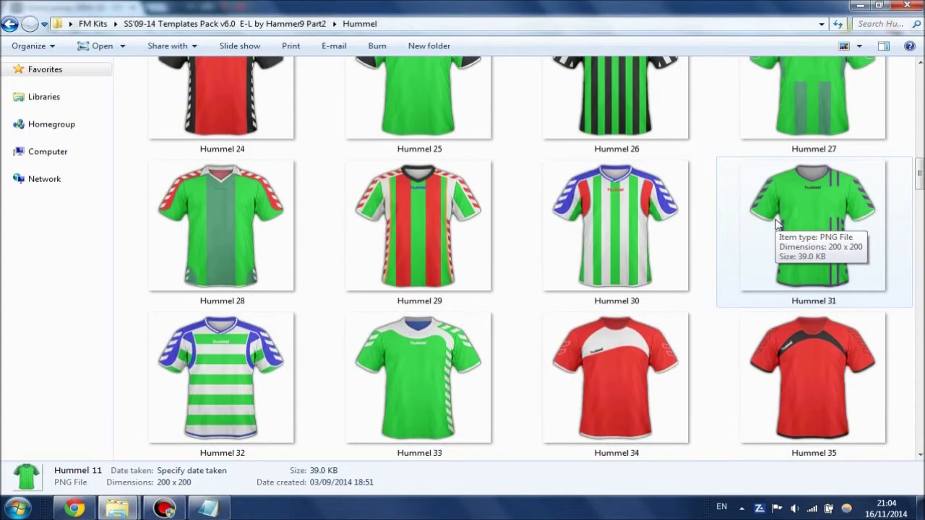
scroll(777, 224, down, 4)
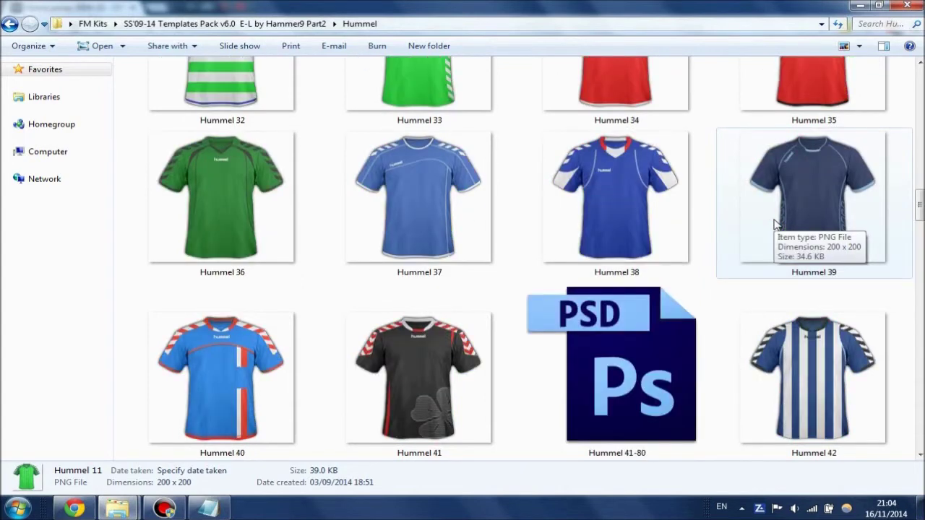
scroll(775, 224, up, 3)
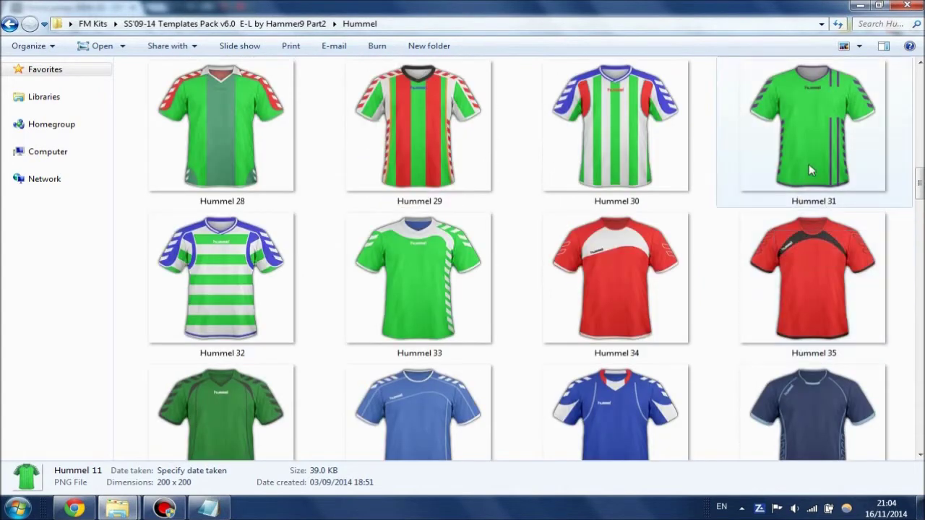
mouse_move(808, 162)
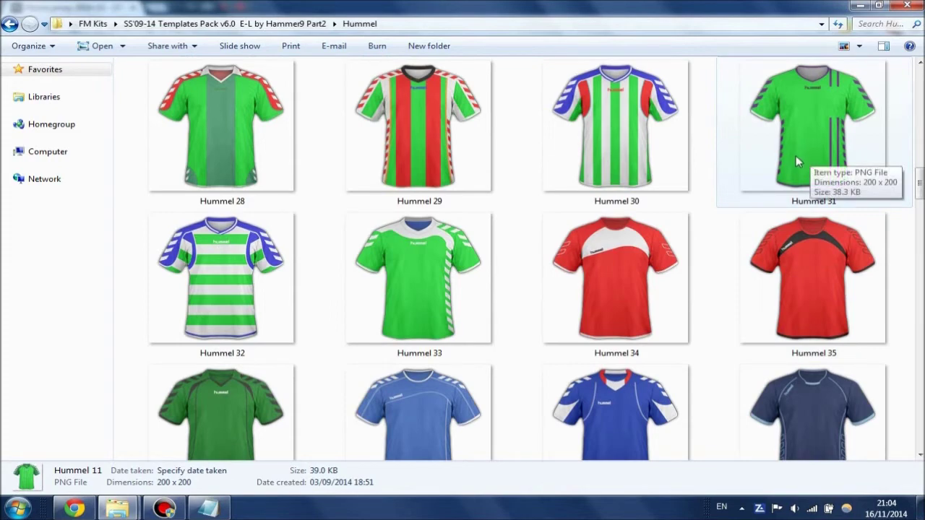
scroll(819, 164, up, 8)
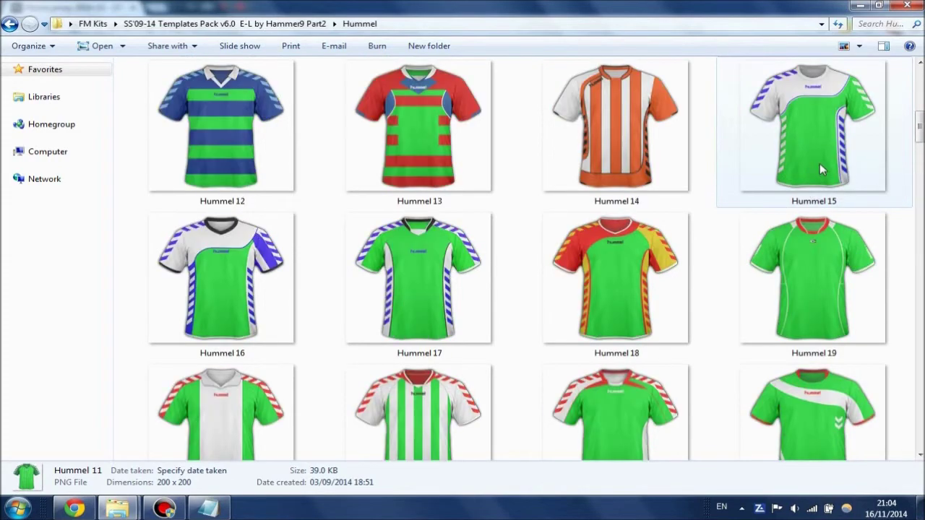
scroll(820, 169, up, 2)
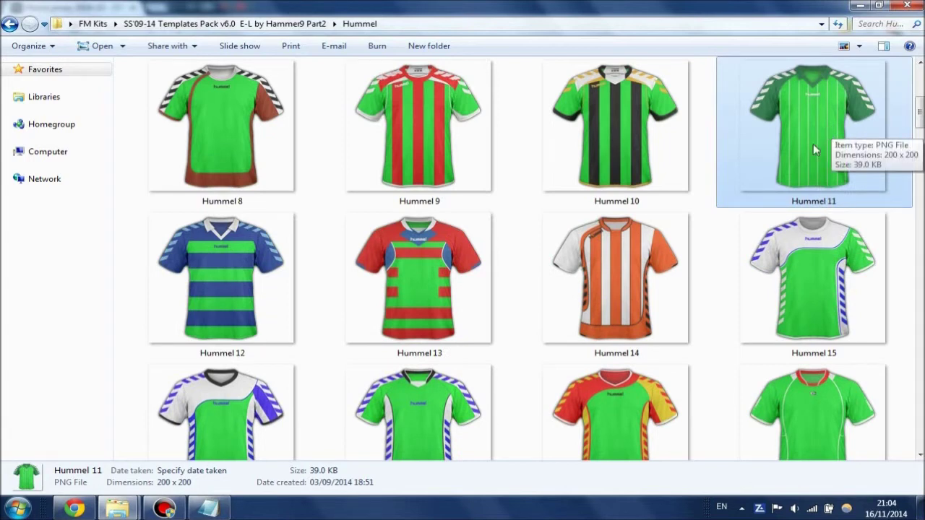
scroll(659, 239, down, 15)
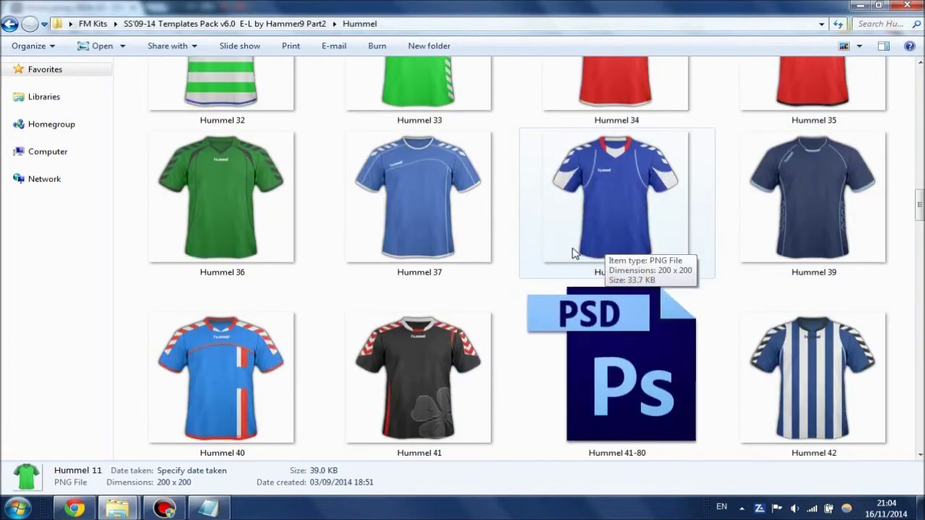
Open the Hummel 1-40 PSD template from the Hummel folder in Photoshop
scroll(641, 209, up, 15)
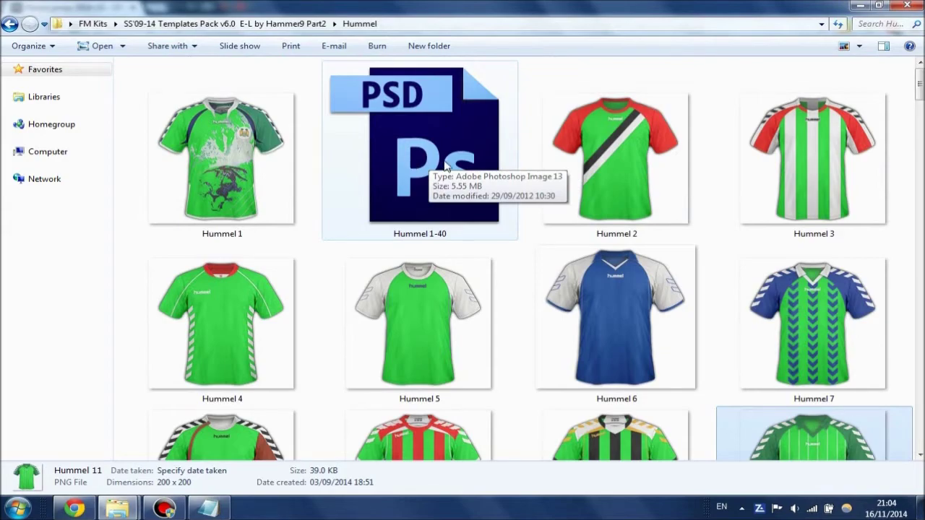
double_click(445, 165)
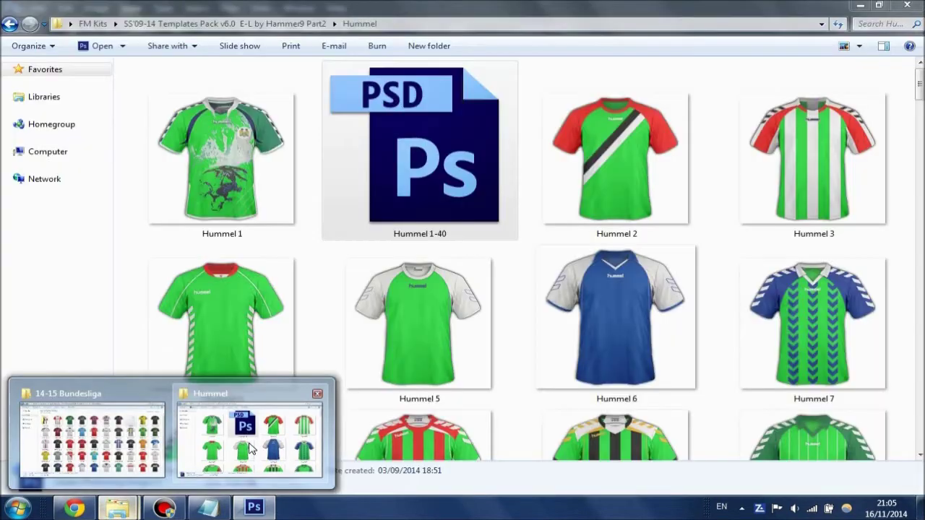
click(253, 437)
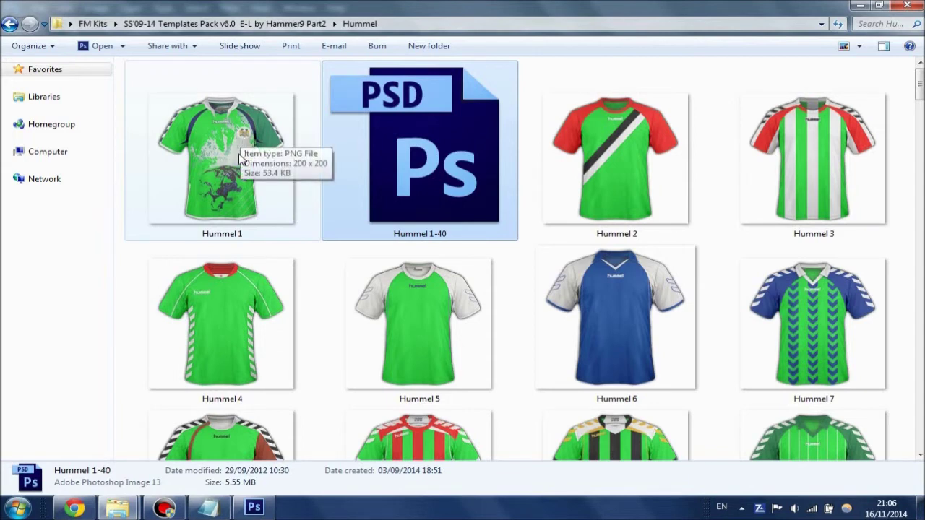
double_click(362, 166)
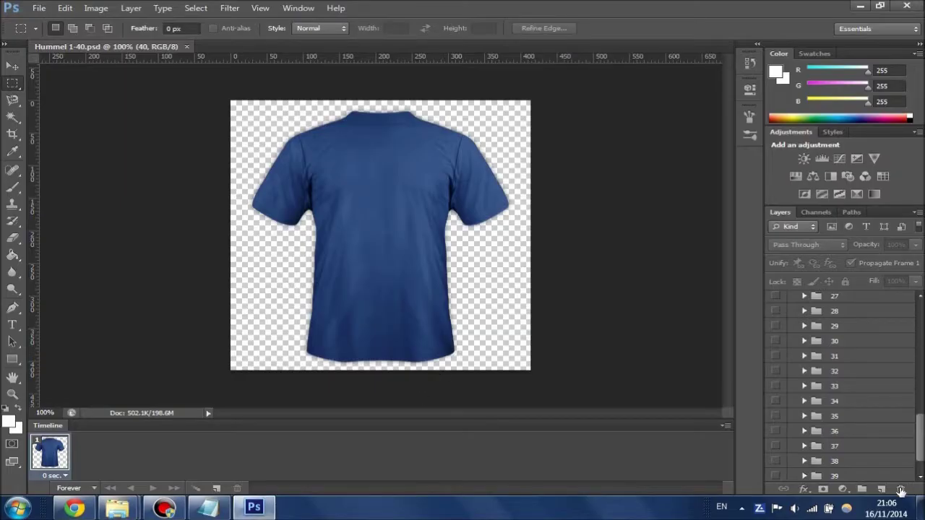
Check the template numbering in the Hummel folder and make layer group 11 visible in Hummel 1-40.psd
scroll(922, 433, up, 6)
scroll(839, 383, up, 2)
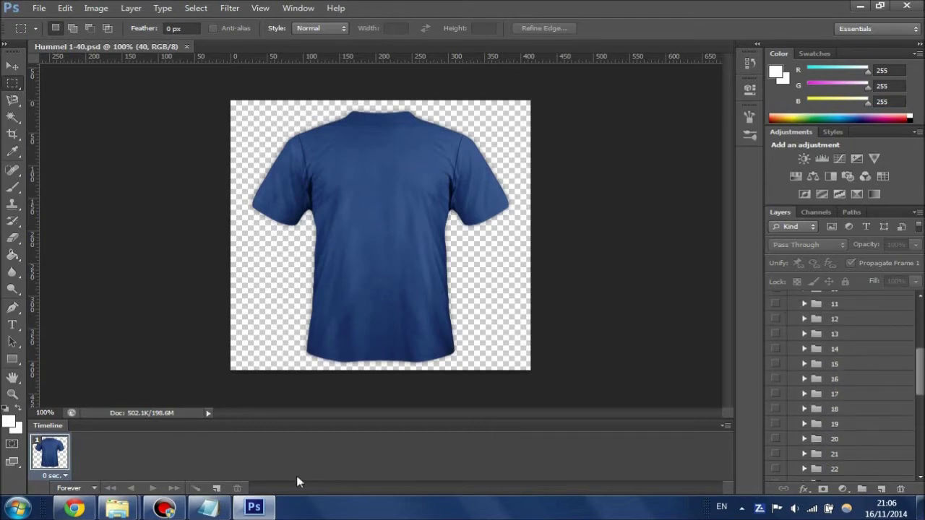
mouse_move(117, 508)
click(269, 453)
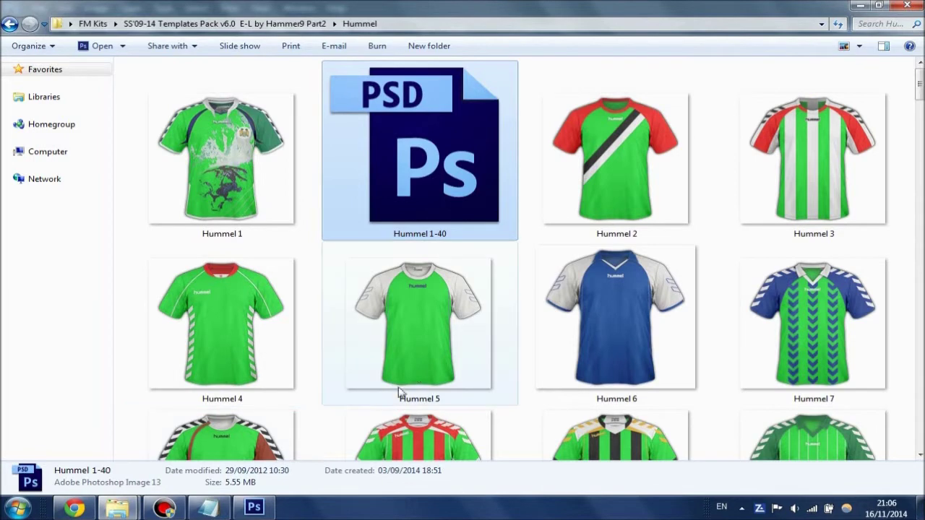
scroll(354, 410, down, 1)
click(254, 508)
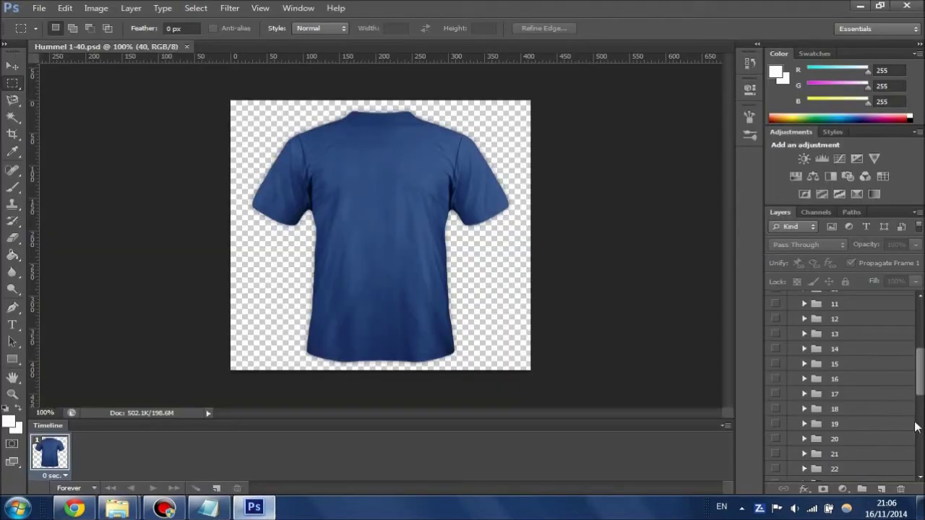
click(777, 306)
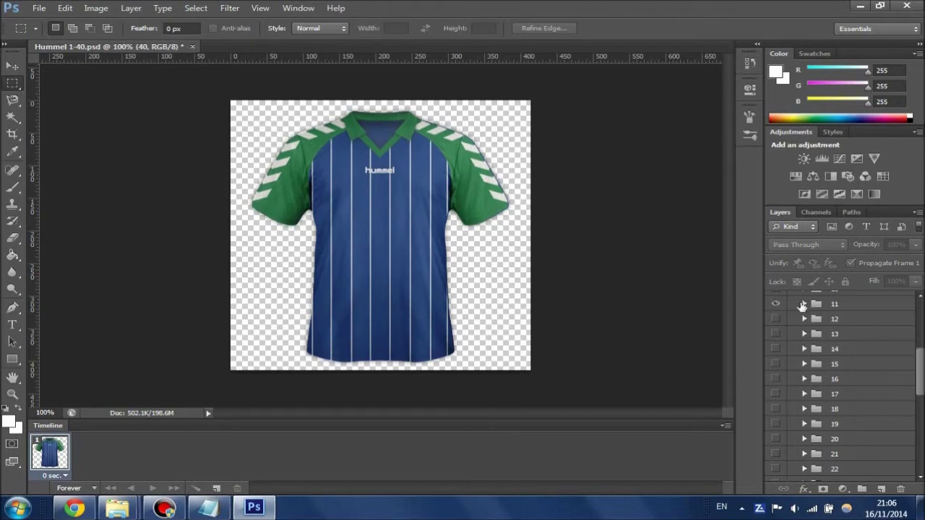
Expand group 11 and its collar copy 2 subgroup, toggling the sides and front layers to identify the collar parts
click(803, 305)
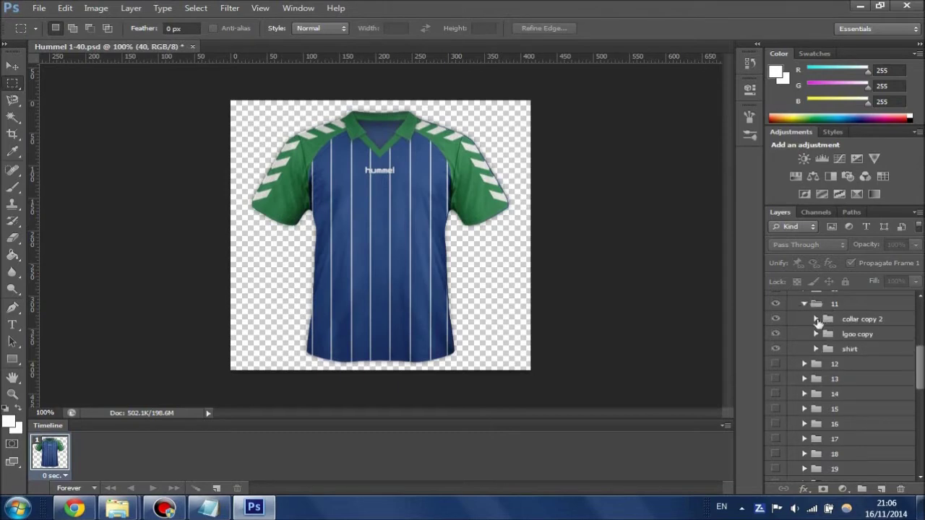
click(816, 319)
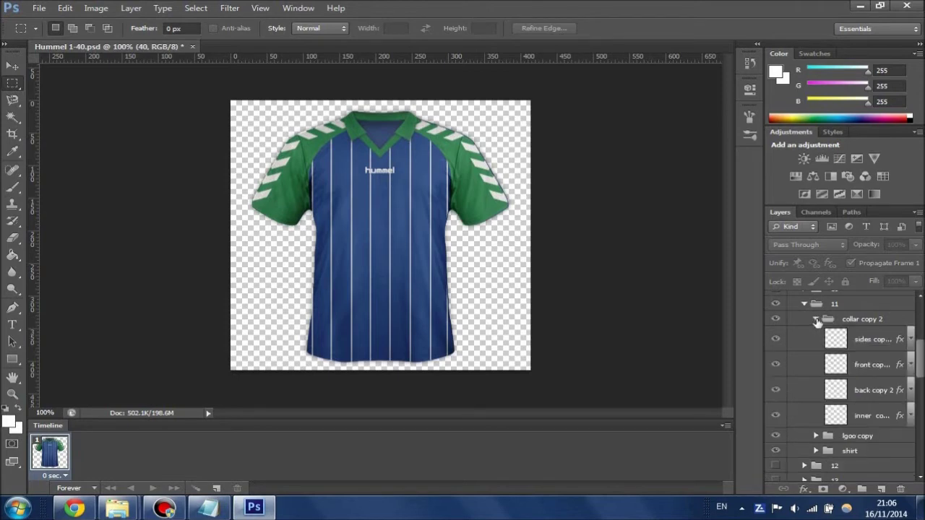
click(775, 342)
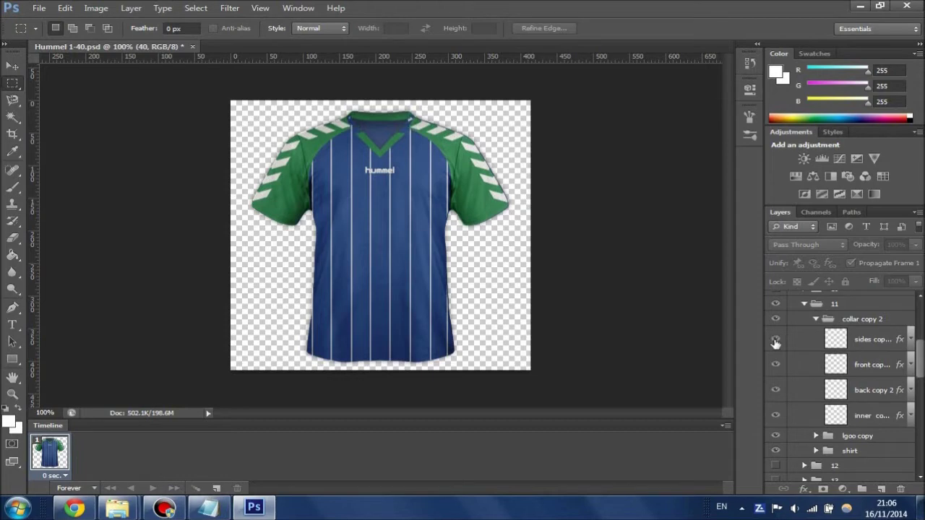
click(776, 342)
click(776, 365)
click(777, 365)
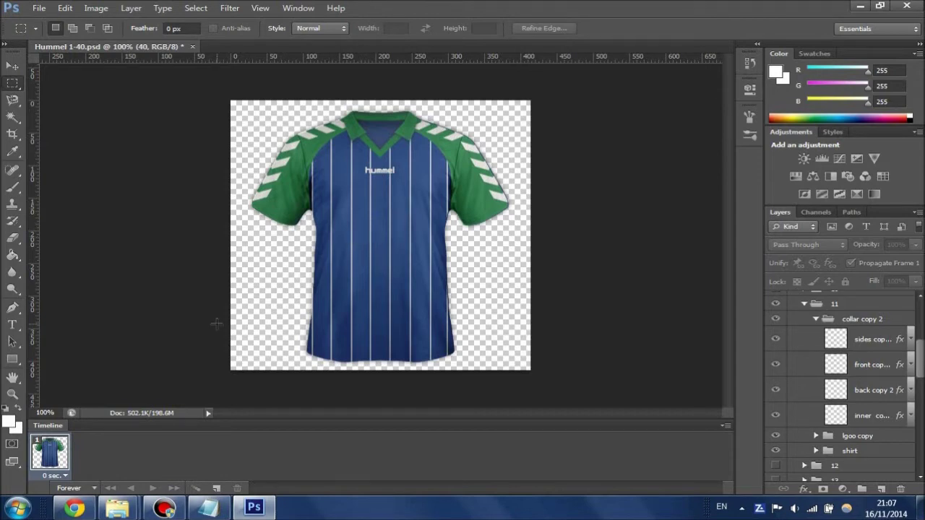
mouse_move(86, 513)
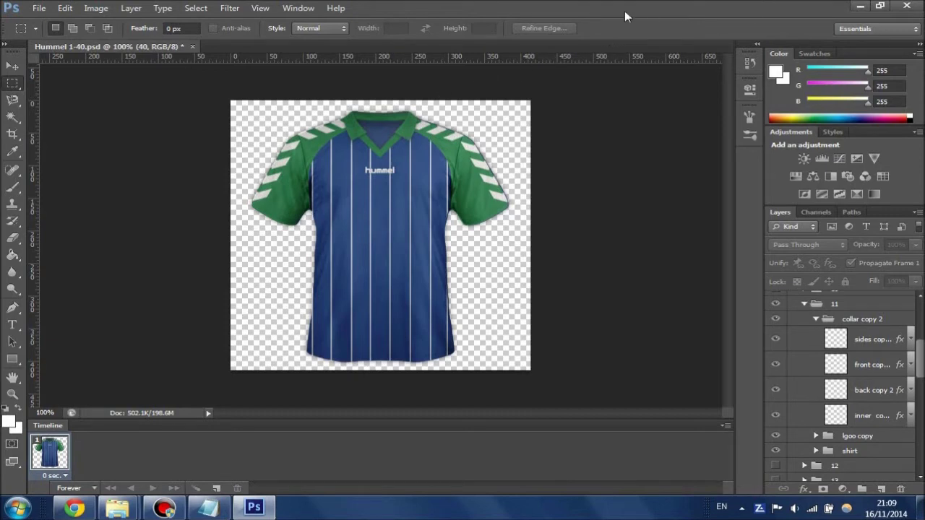
click(860, 6)
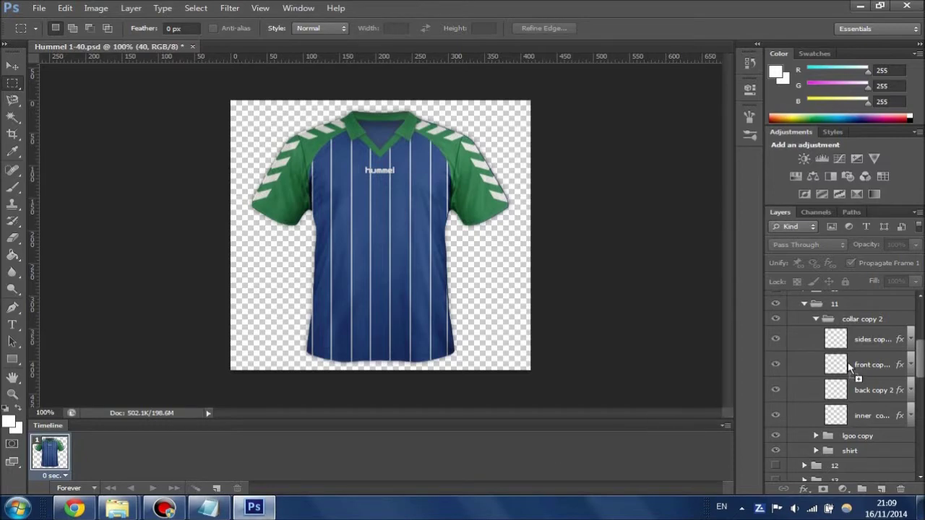
drag(838, 320, 575, 287)
drag(504, 289, 394, 228)
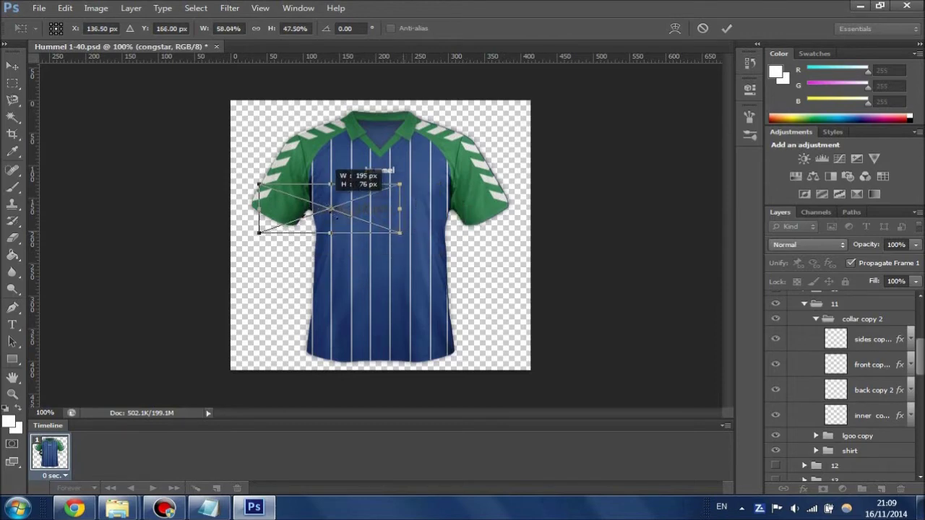
drag(322, 195, 373, 233)
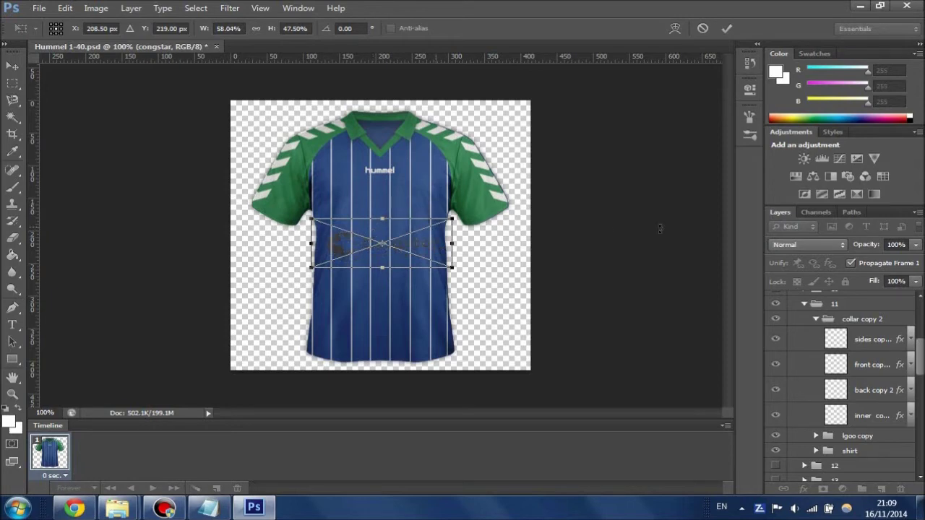
key(Escape)
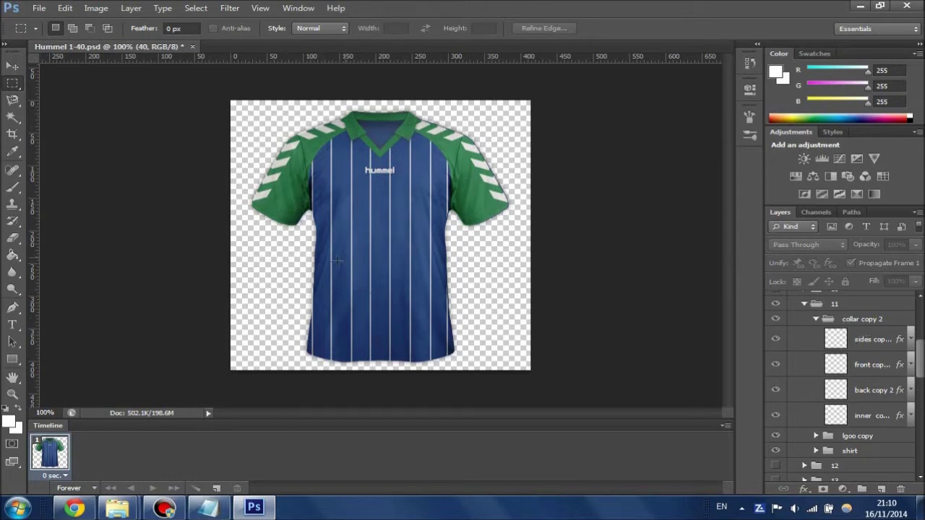
Choose the Paint Bucket tool and pick dark brown 5a2302 in the foreground Color Picker
click(13, 237)
click(12, 257)
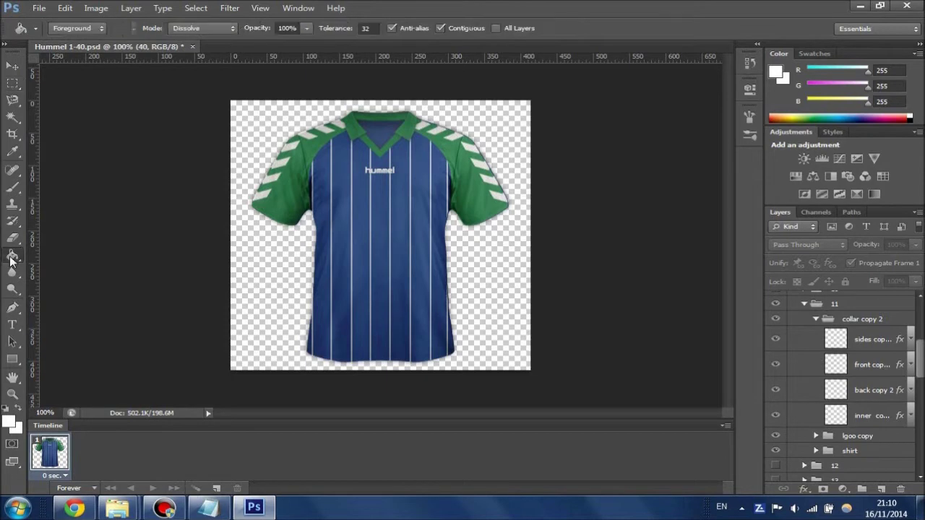
click(8, 422)
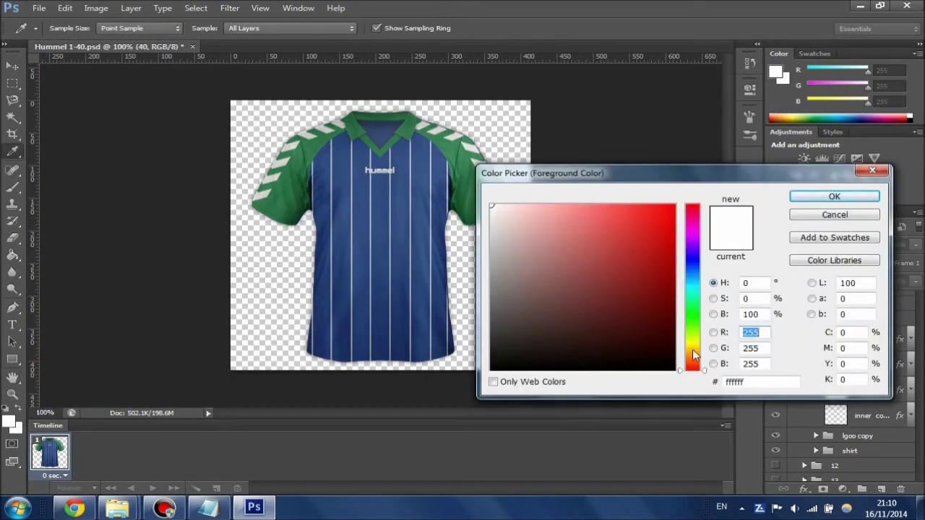
drag(699, 372, 705, 361)
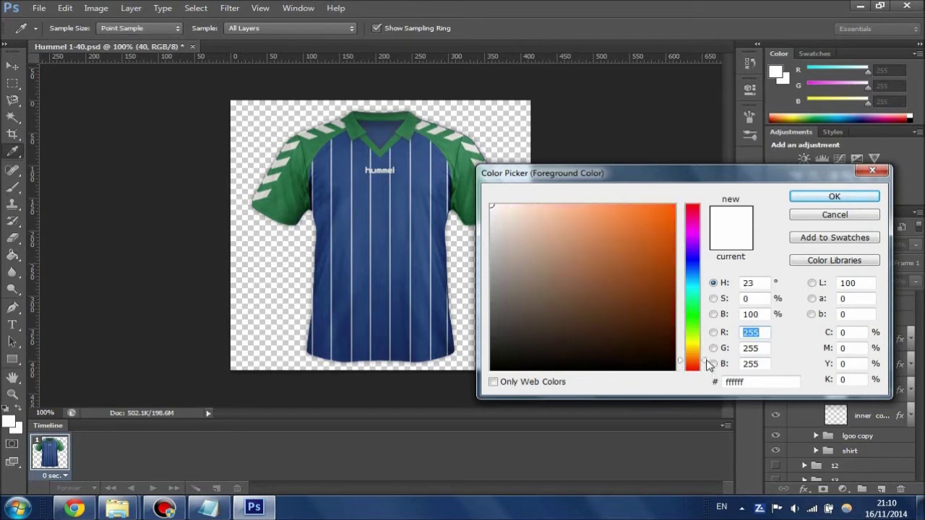
drag(670, 327, 670, 312)
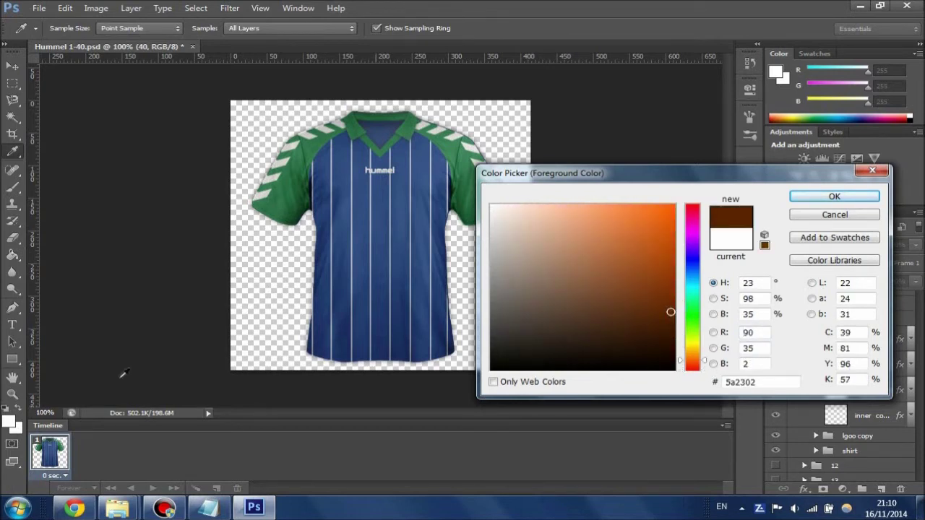
Compare the brown with the St. Pauli home jersey picture in Chrome and set the foreground colour to 692800 in Photoshop
click(74, 508)
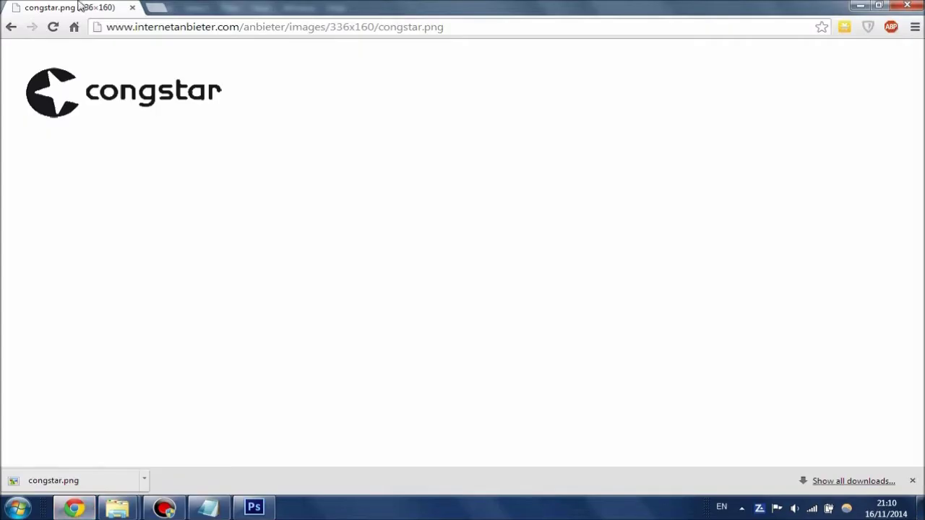
click(13, 29)
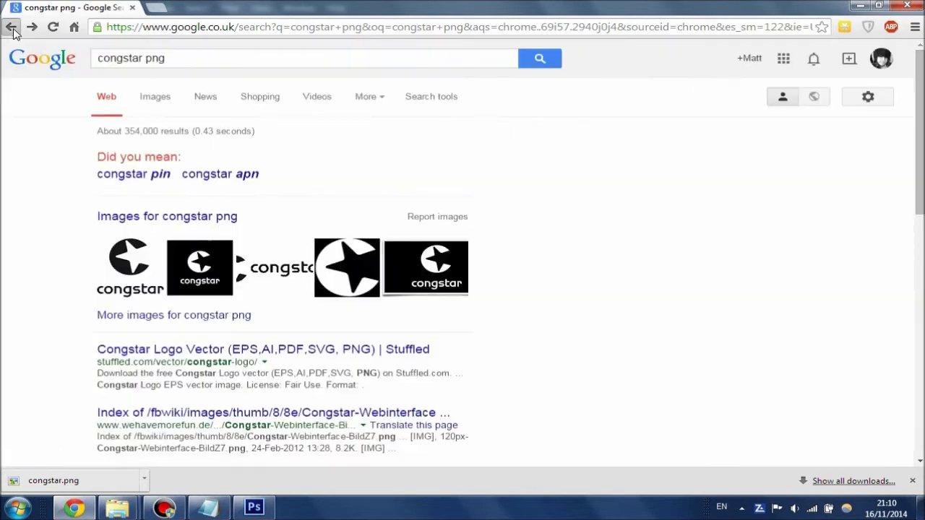
click(12, 32)
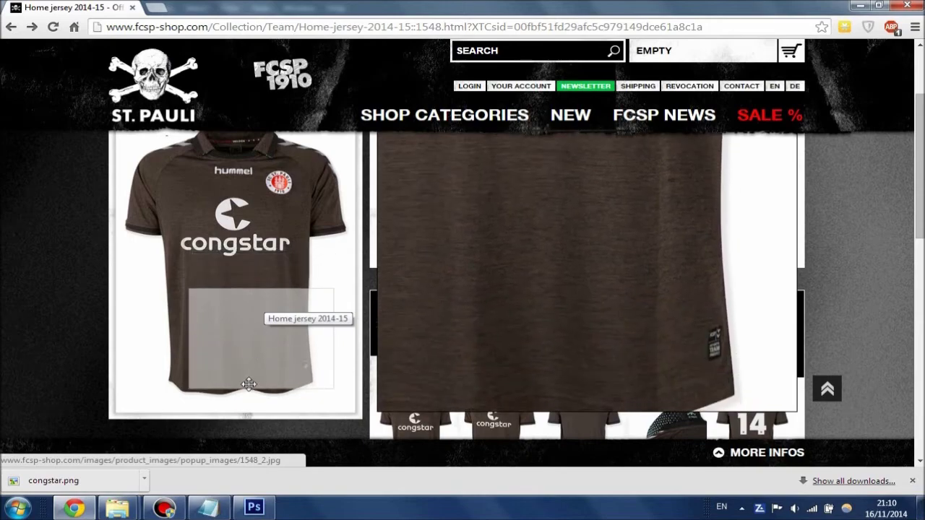
click(254, 508)
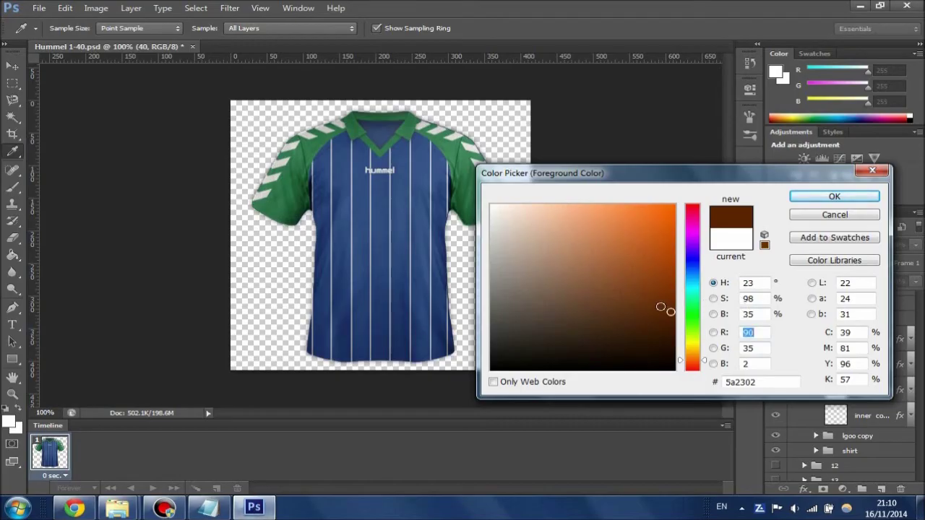
drag(671, 311, 678, 302)
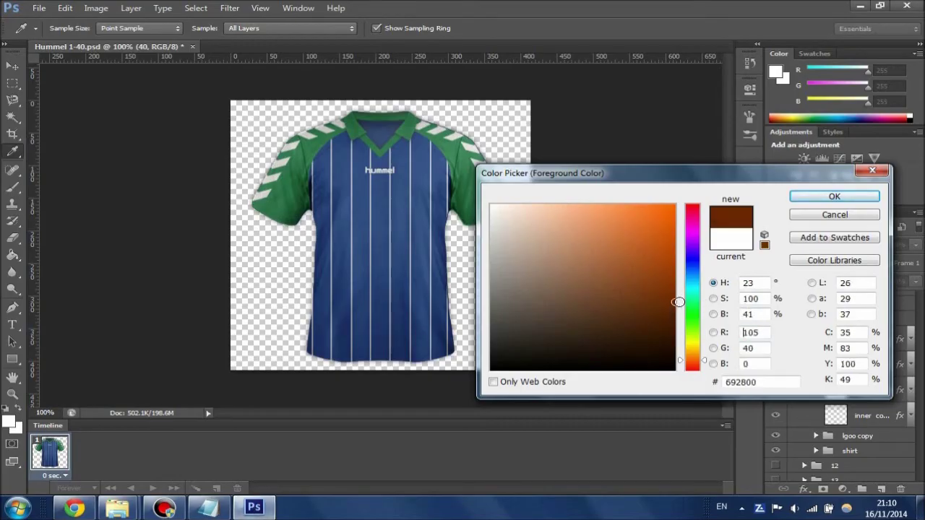
click(857, 197)
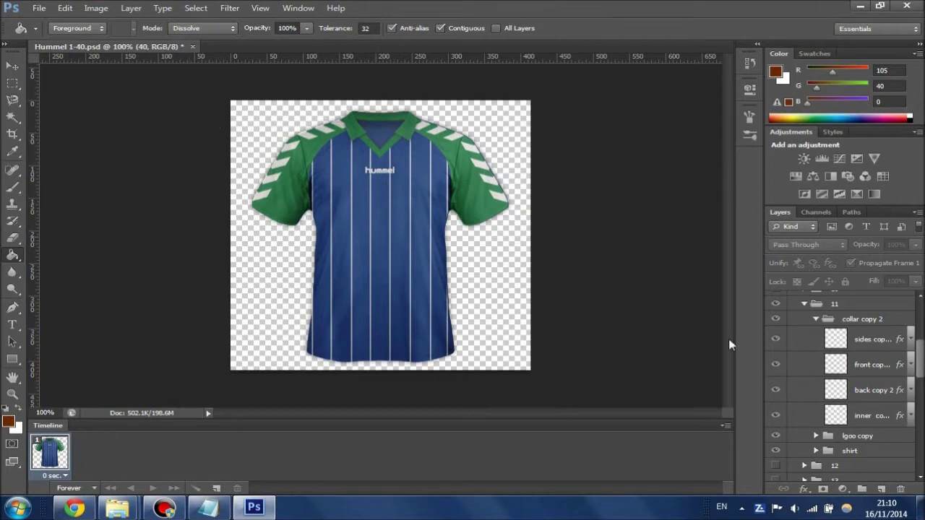
Try a Paint Bucket fill on the collar's sides copy 2 layer and undo it
click(376, 193)
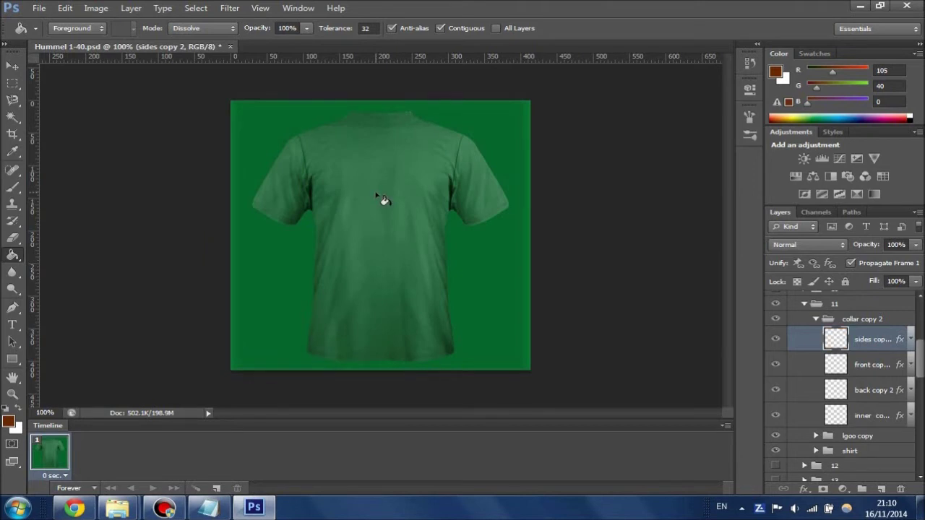
key(ctrl+z)
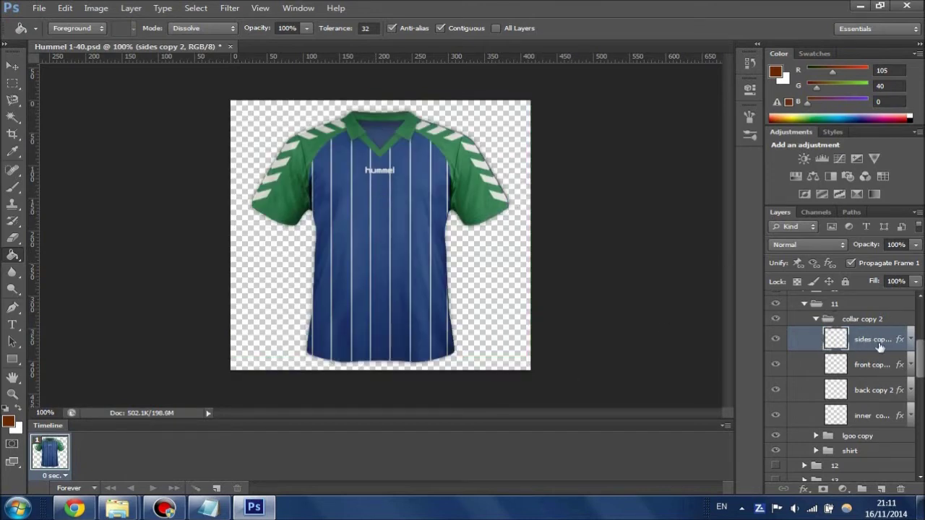
Collapse collar copy 2, expand the shirt group, and toggle Layer 28 copy's visibility to identify the part it colours
click(817, 319)
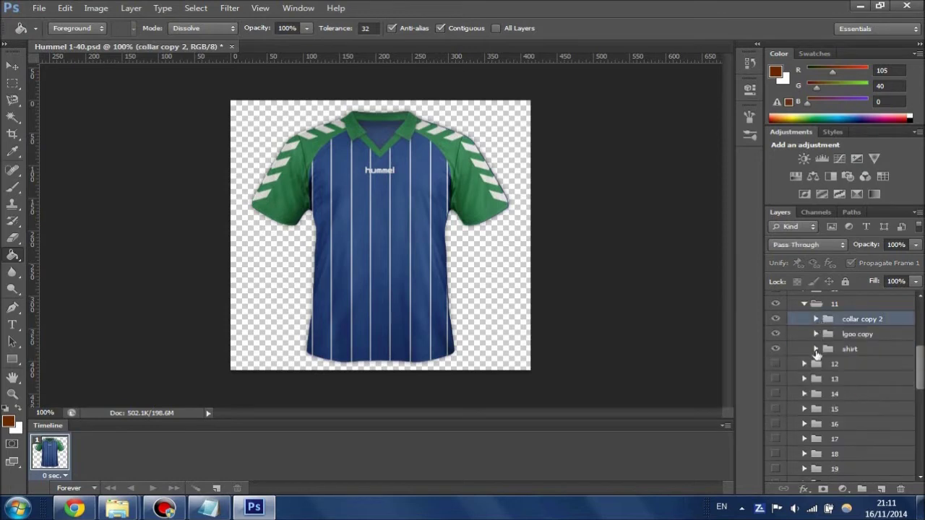
click(816, 349)
drag(922, 364, 921, 372)
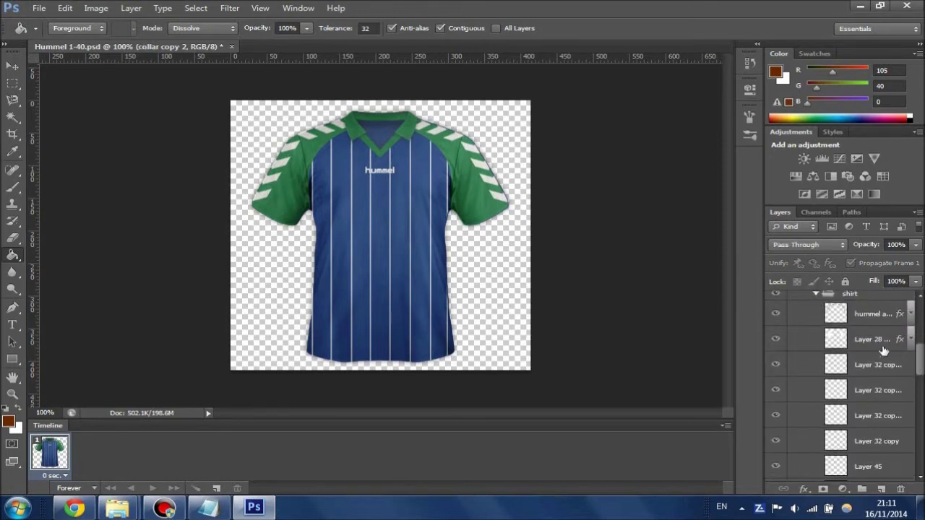
click(776, 341)
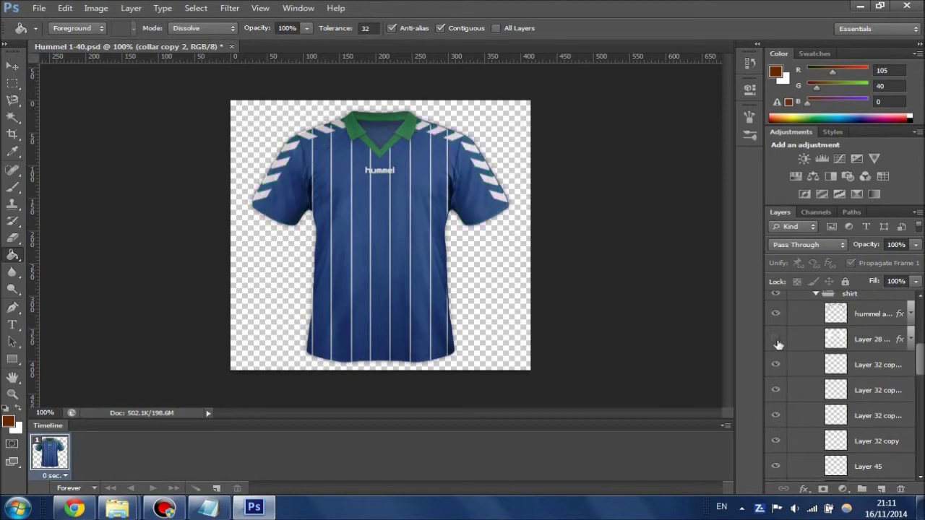
click(777, 340)
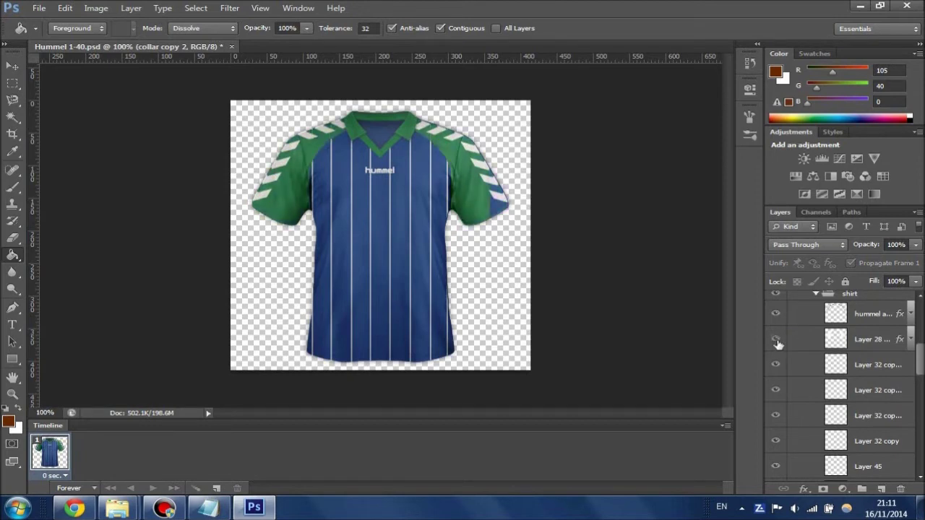
Set the Color Overlay of the shirt group's Layer 28 copy to dark brown 2b1600
click(864, 339)
right_click(864, 339)
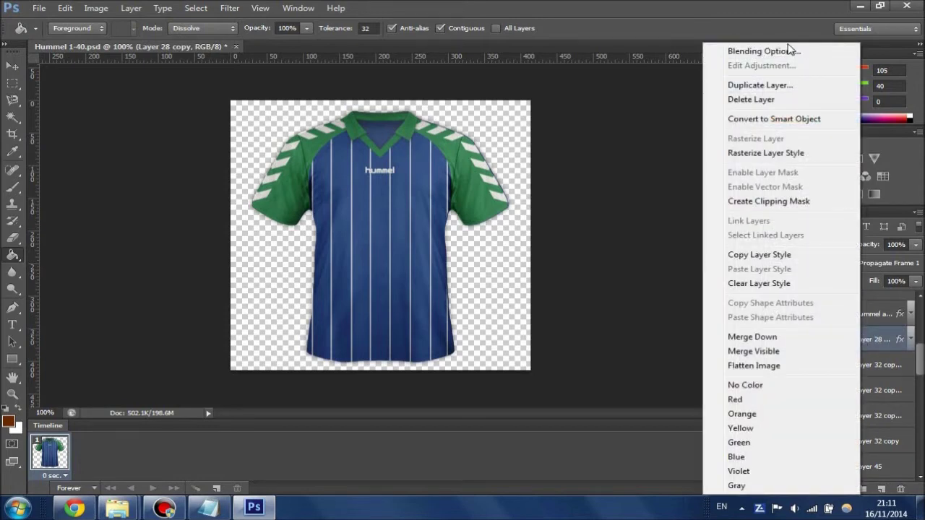
click(790, 49)
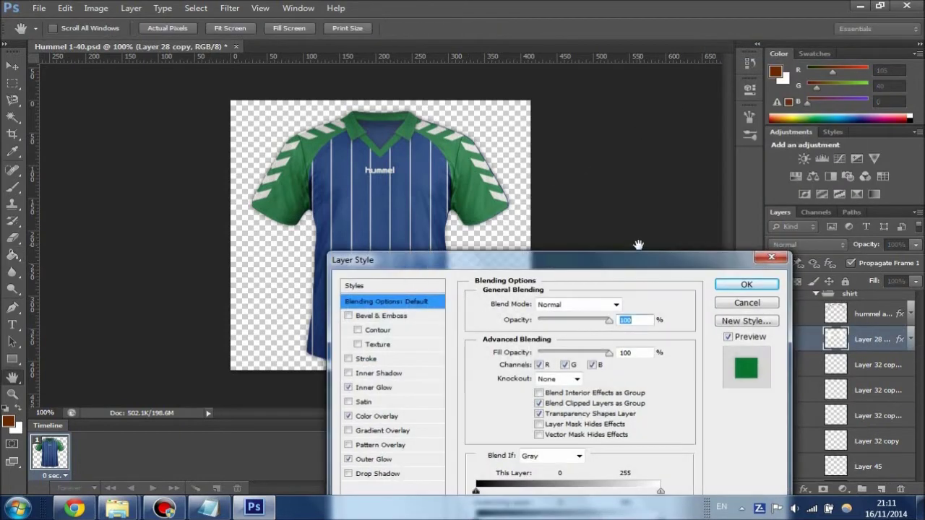
drag(602, 262, 600, 144)
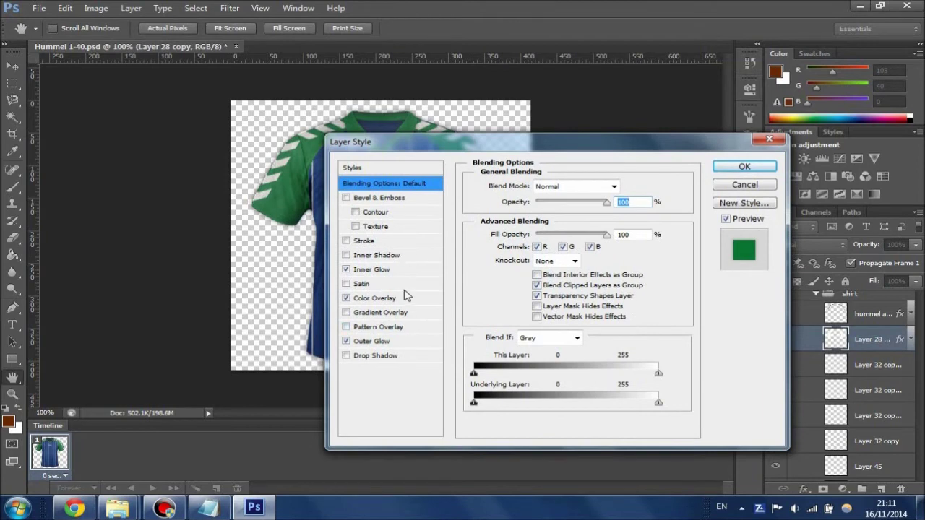
click(383, 298)
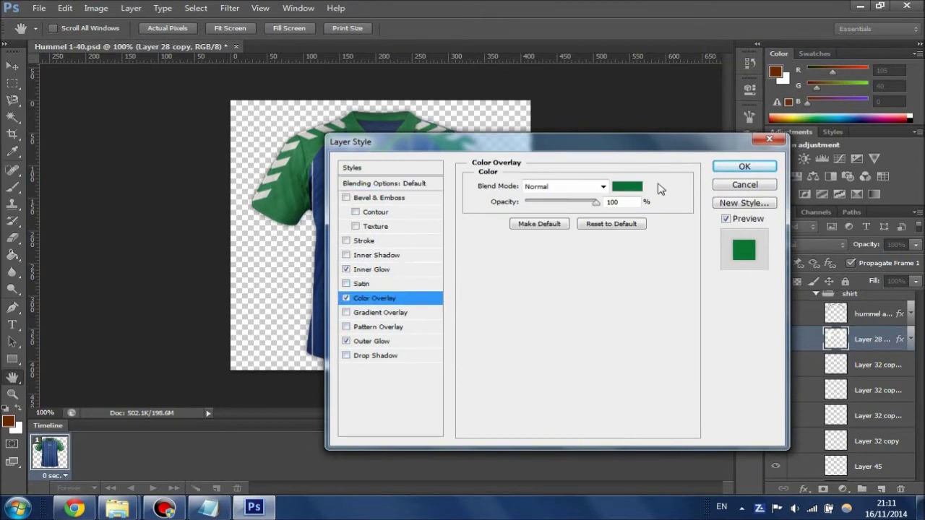
click(627, 187)
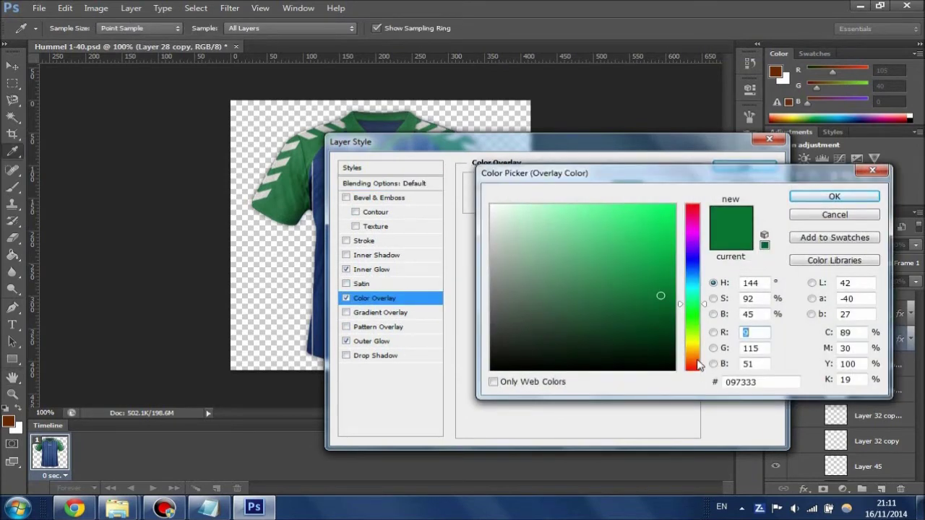
click(694, 356)
drag(662, 298, 673, 342)
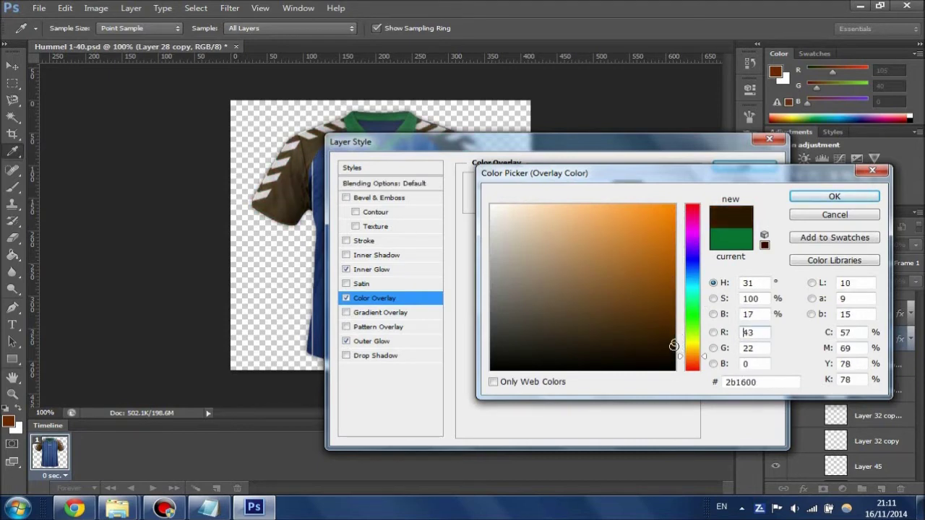
click(811, 200)
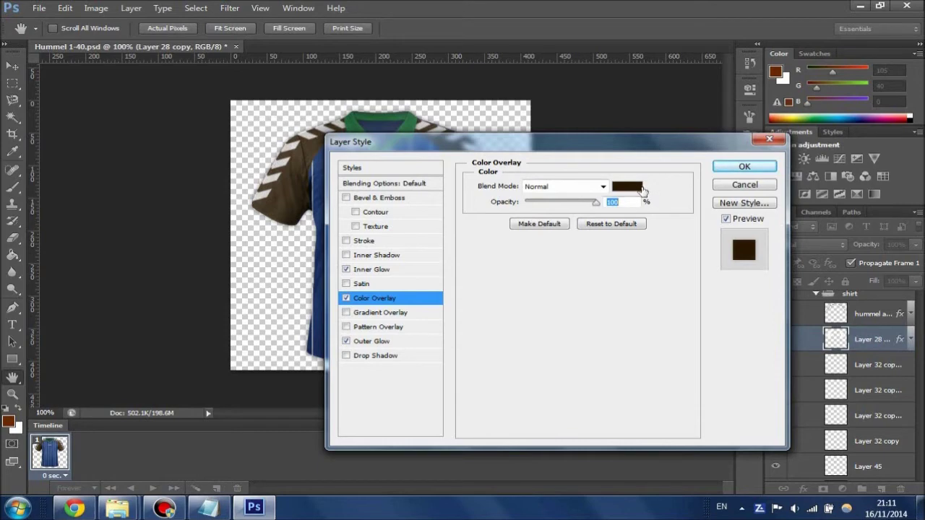
Copy the overlay's colour code 2b1600 and apply the layer style to Layer 28 copy
click(640, 187)
drag(758, 382, 702, 383)
key(ctrl+c)
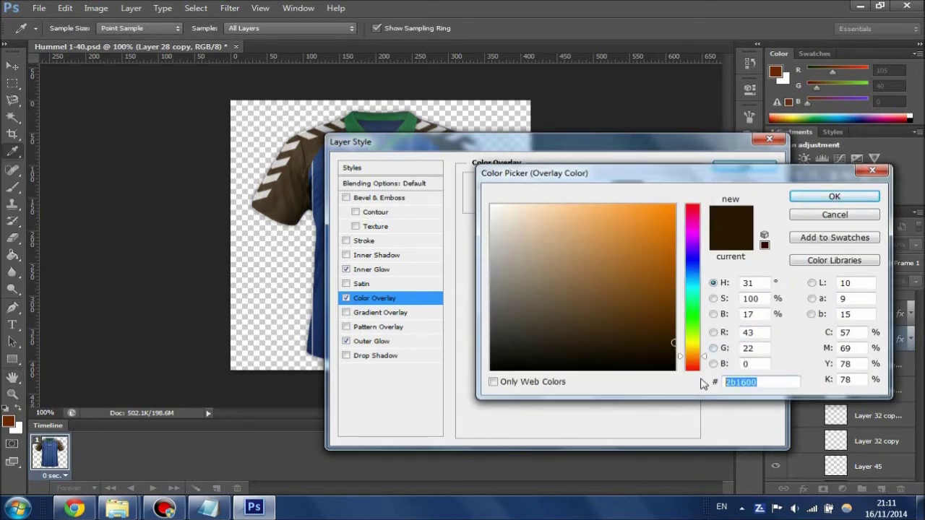
click(834, 196)
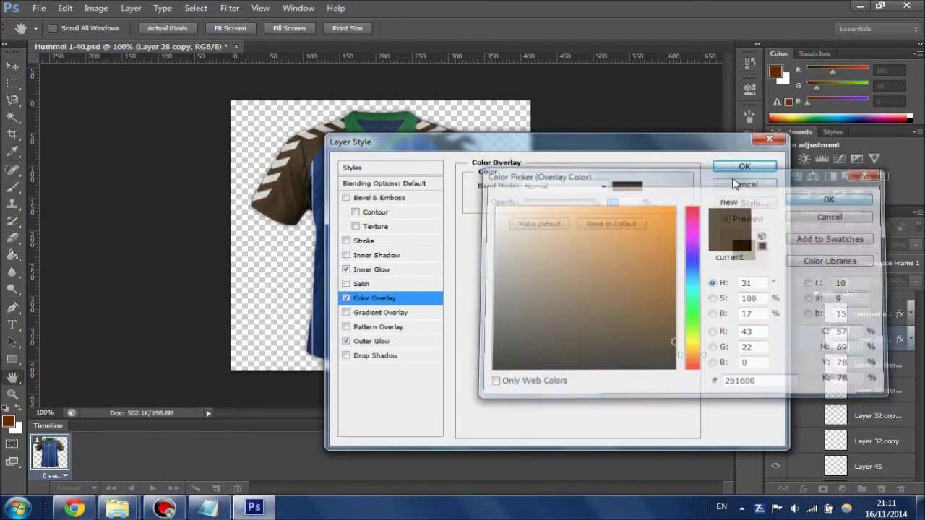
click(742, 166)
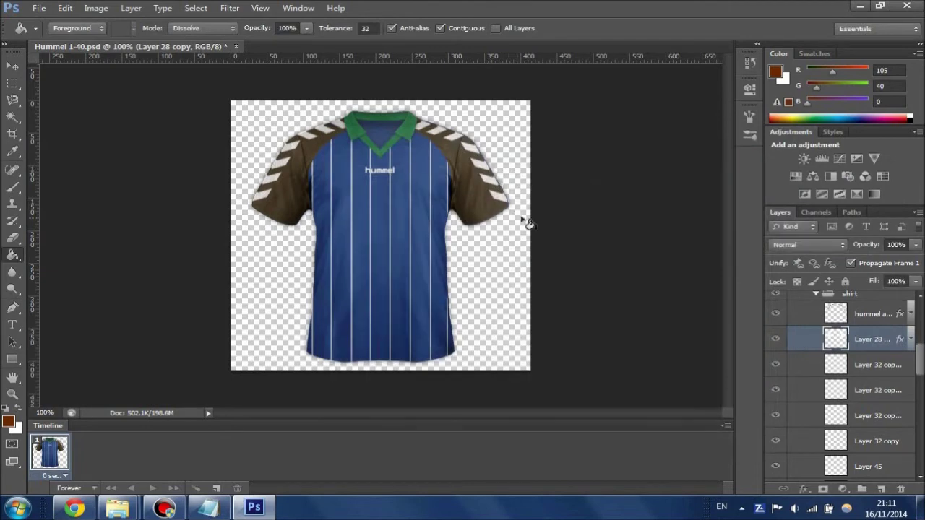
Toggle Layer 32 copy 6 to identify its part of the shirt and give it a Color Overlay in 2b1600
click(791, 371)
click(776, 365)
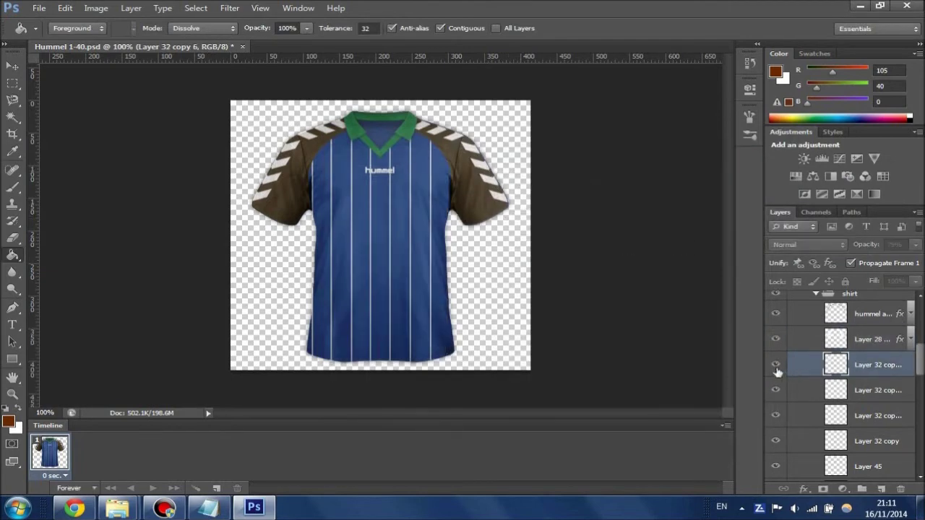
click(777, 366)
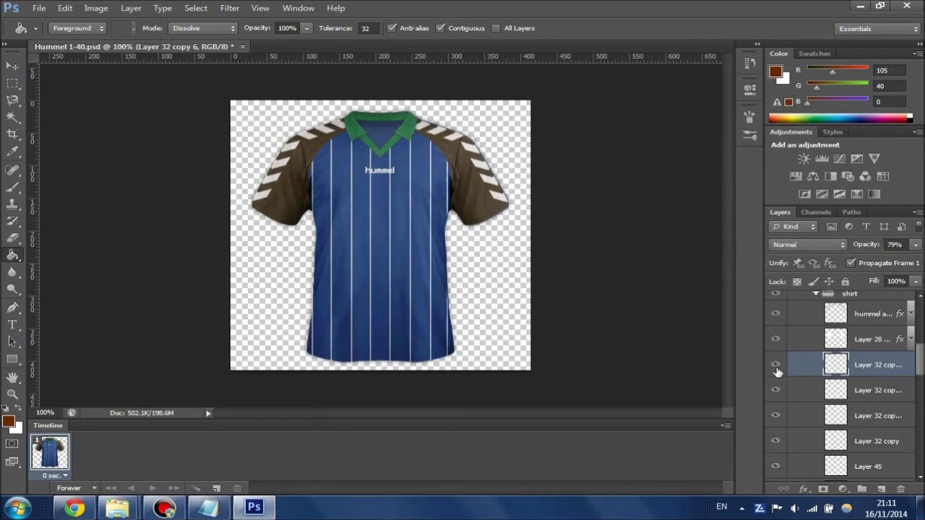
right_click(867, 365)
click(764, 50)
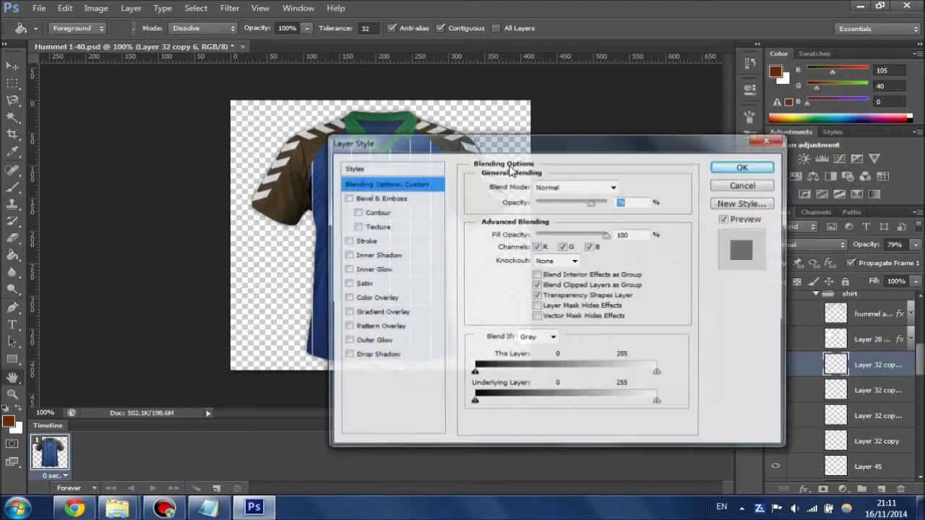
click(393, 299)
click(639, 195)
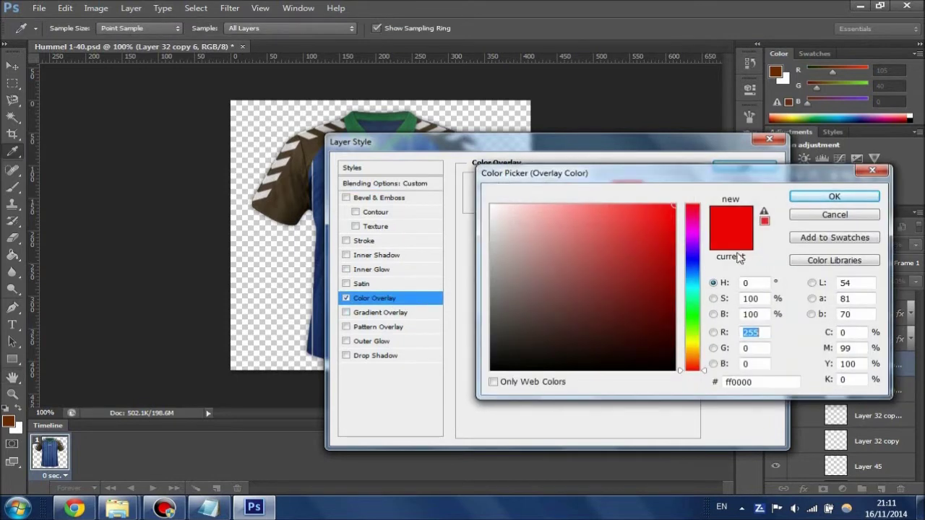
double_click(739, 381)
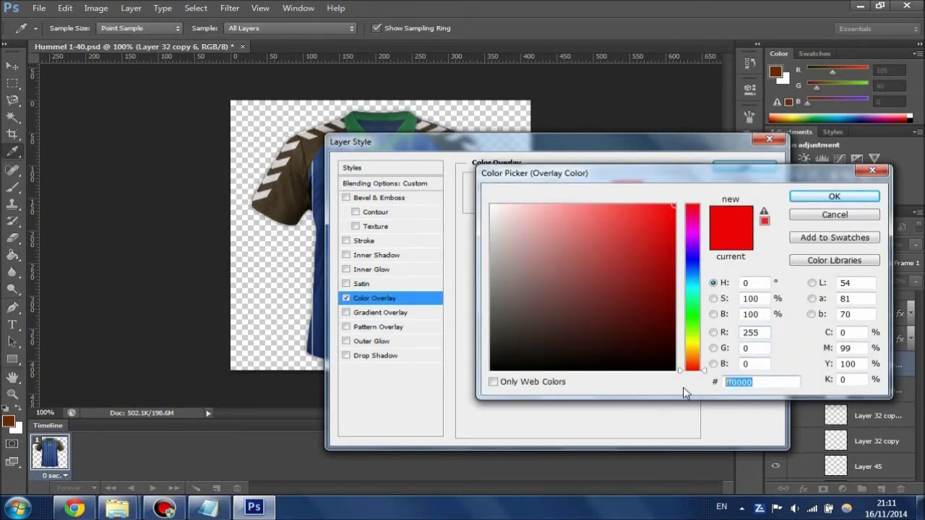
key(ctrl+v)
click(816, 199)
click(744, 167)
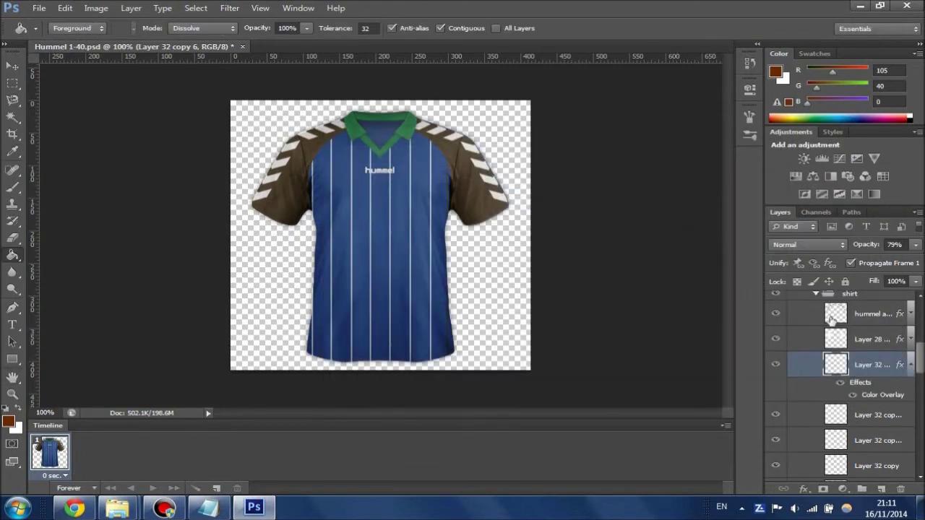
Toggle Layer 32 copy 5 to identify its stripe, add a Color Overlay to it and open the overlay colour
click(875, 419)
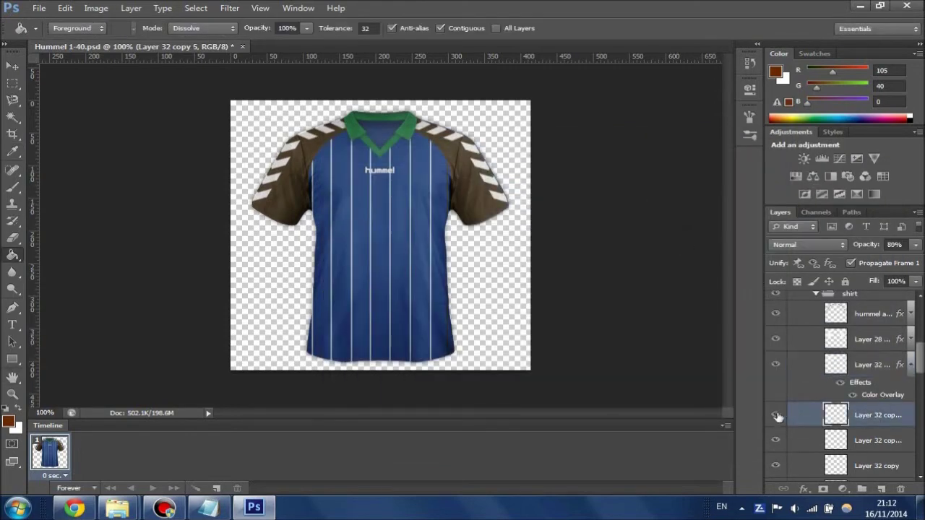
click(774, 417)
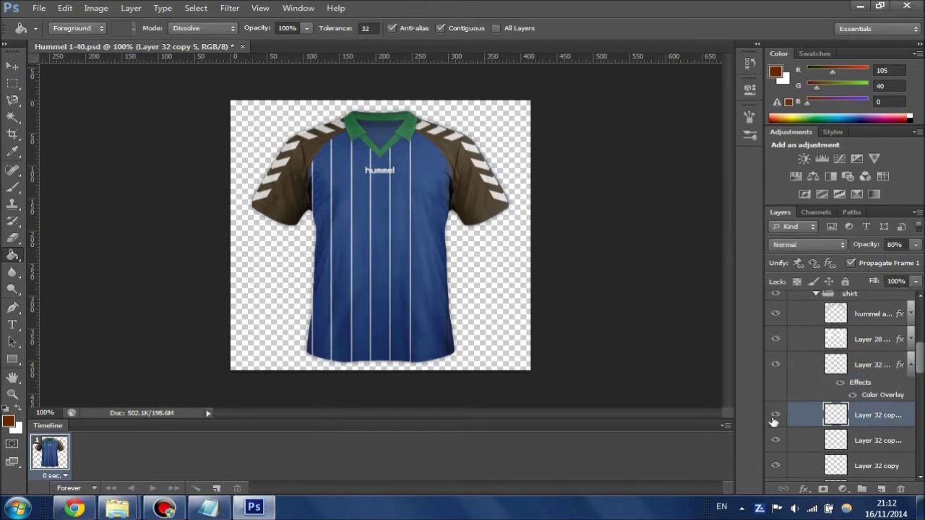
right_click(867, 422)
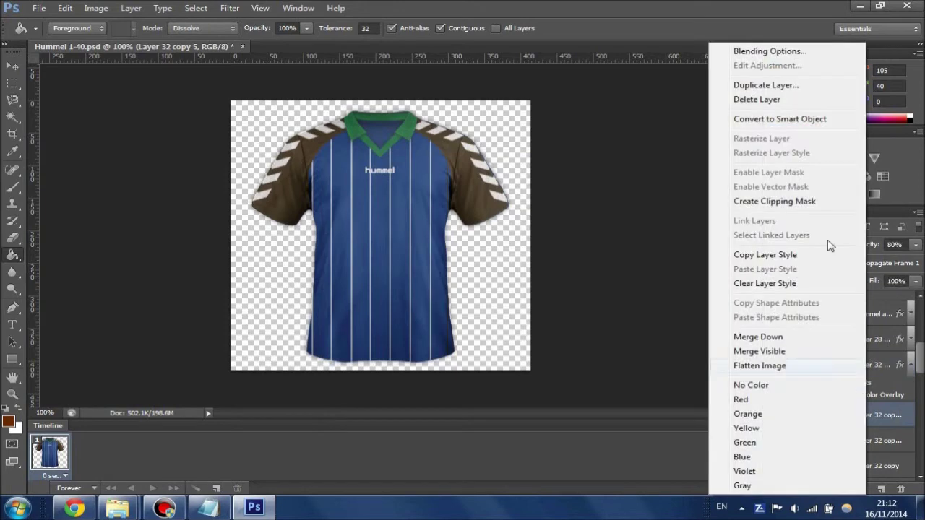
click(585, 134)
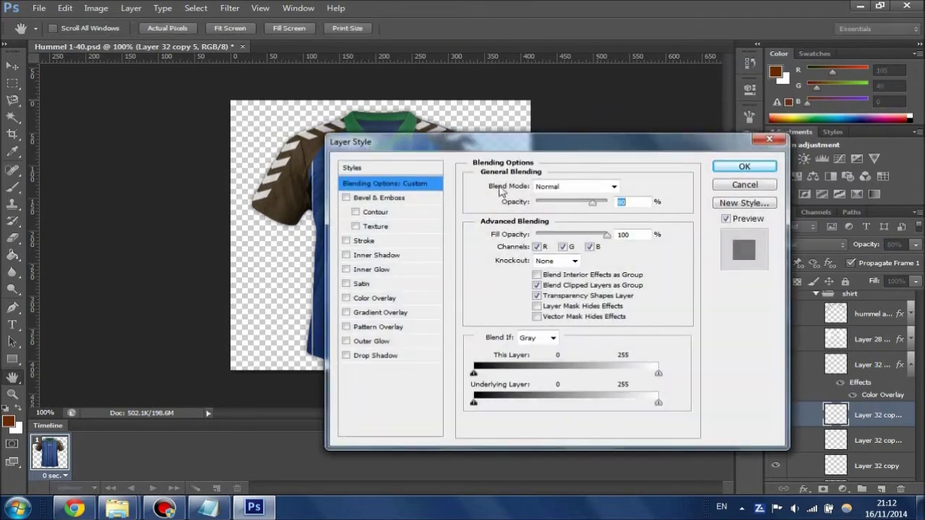
click(375, 298)
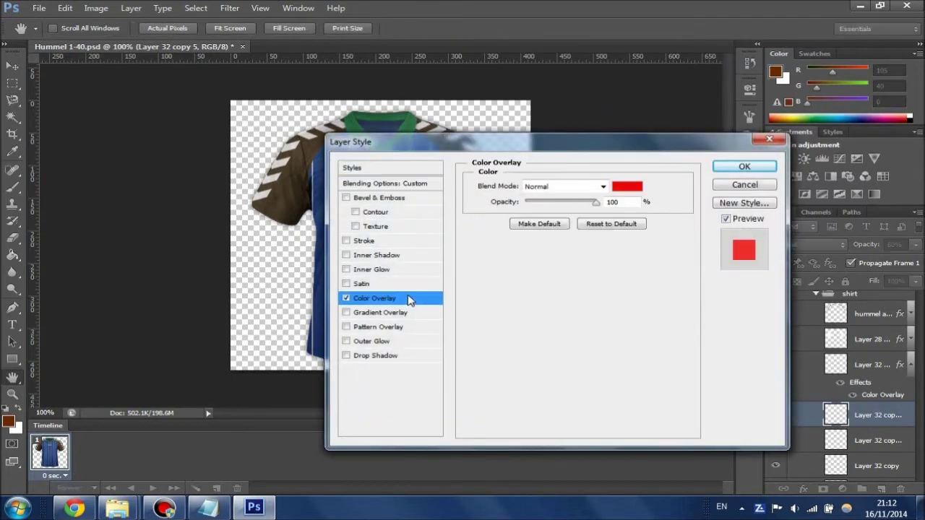
click(628, 187)
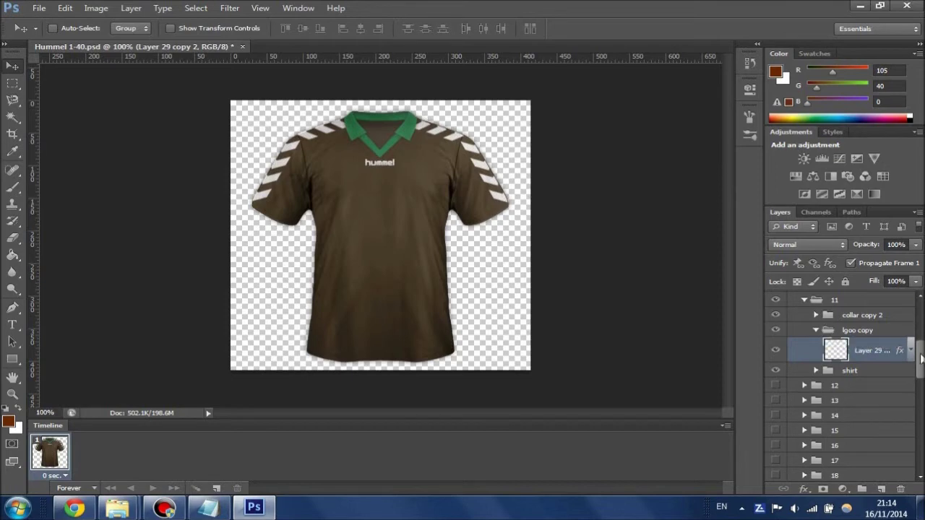
Toggle the visibility of the base group's shape layer to examine which part of the shirt it colours
drag(922, 370, 920, 483)
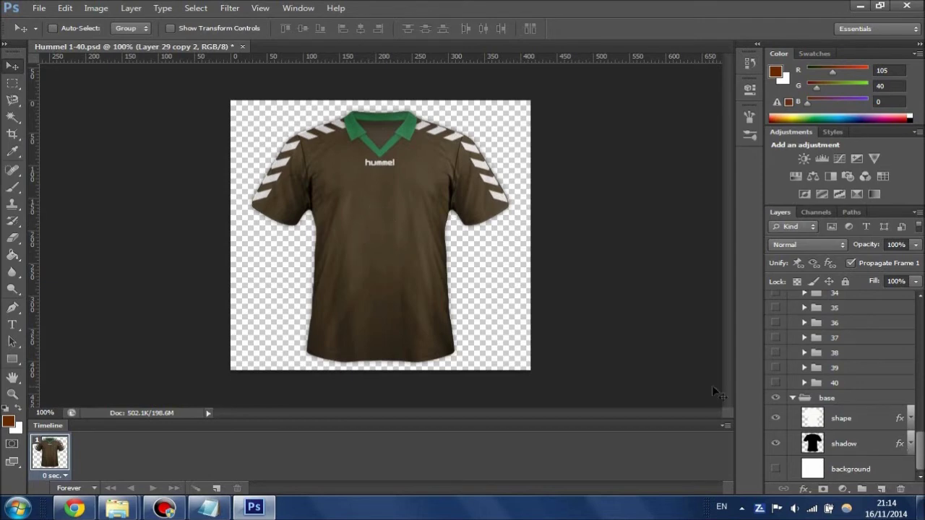
click(780, 421)
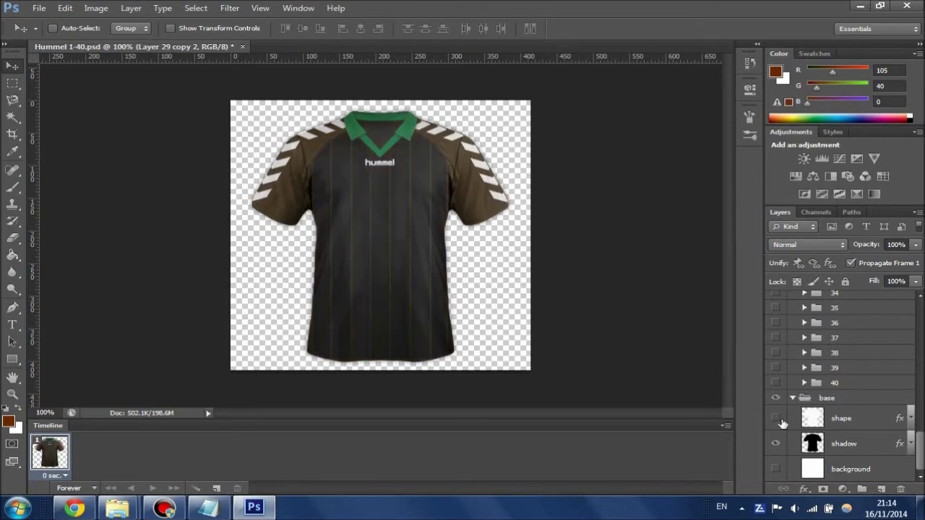
click(777, 420)
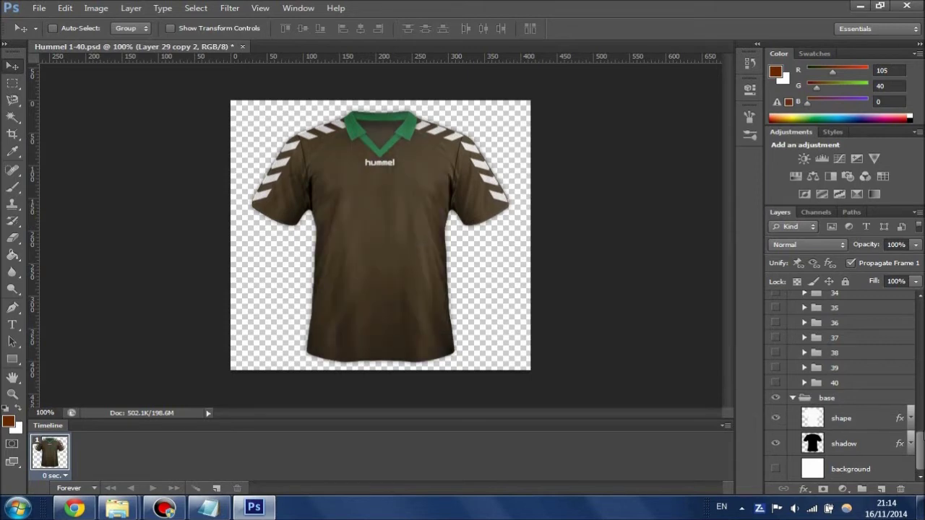
scroll(920, 446, up, 10)
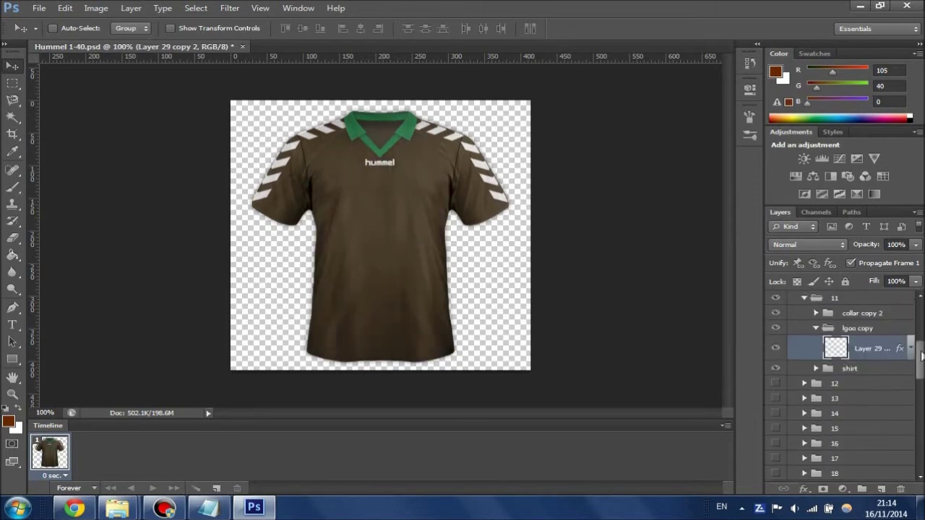
Expand the collar copy 2 group and set the Color Overlay of its sides copy 2 layer to dark brown 291600
click(815, 381)
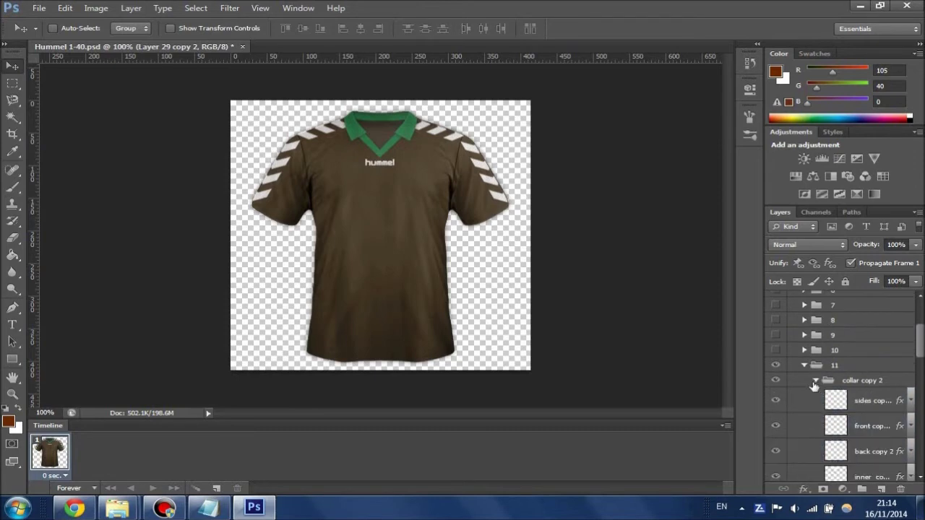
drag(921, 339, 922, 349)
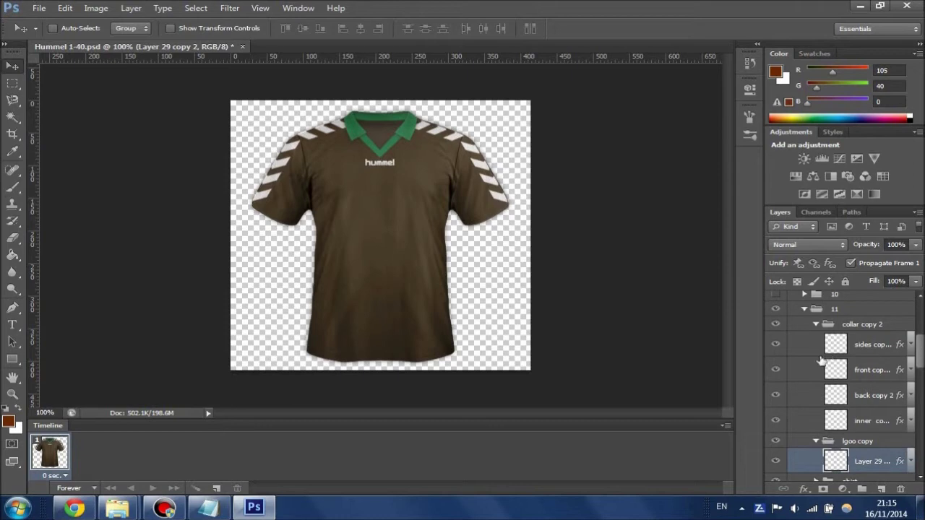
click(866, 347)
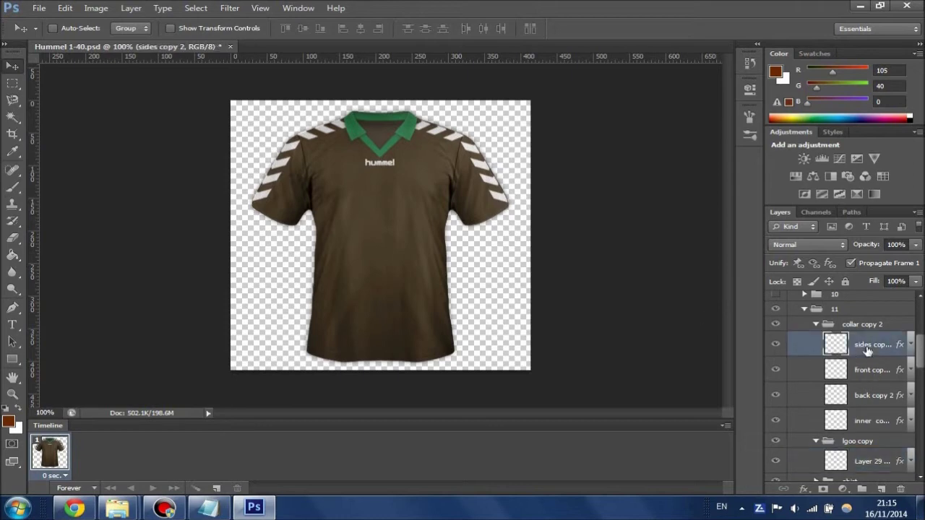
right_click(865, 347)
click(784, 55)
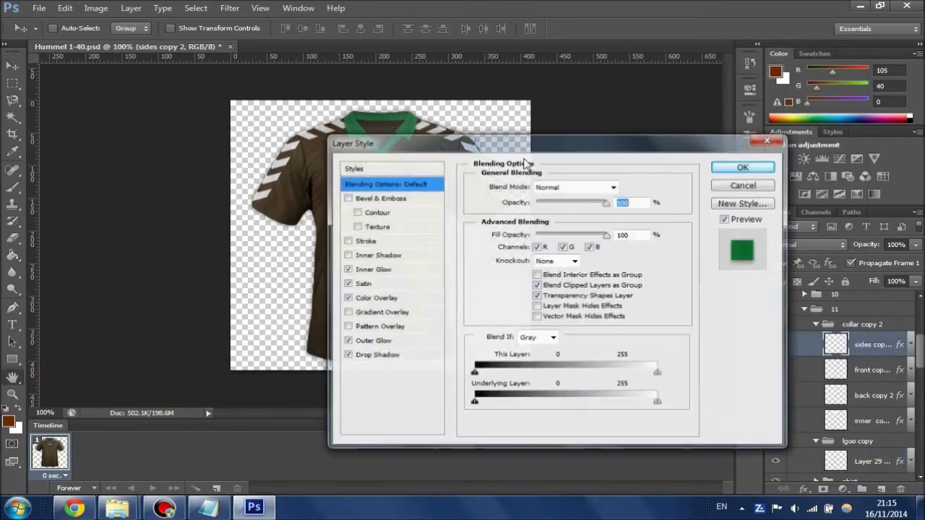
click(375, 302)
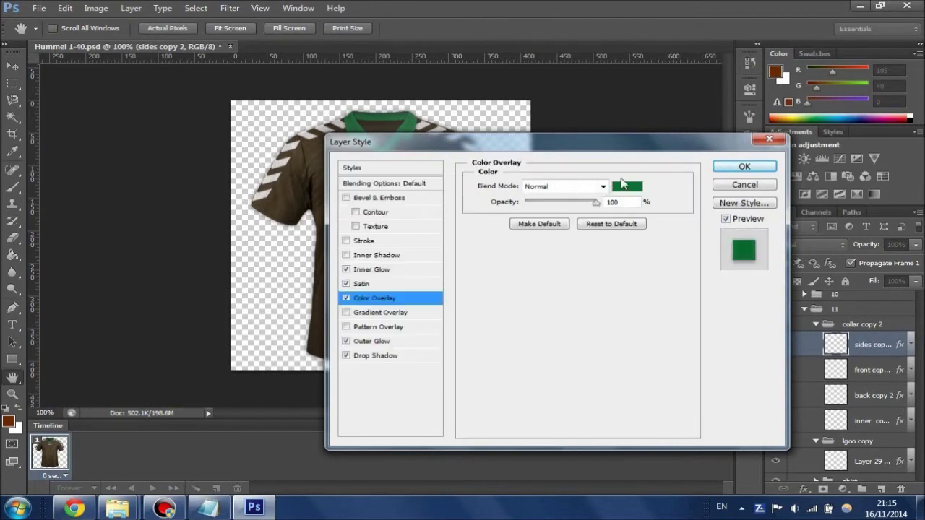
click(623, 187)
click(744, 381)
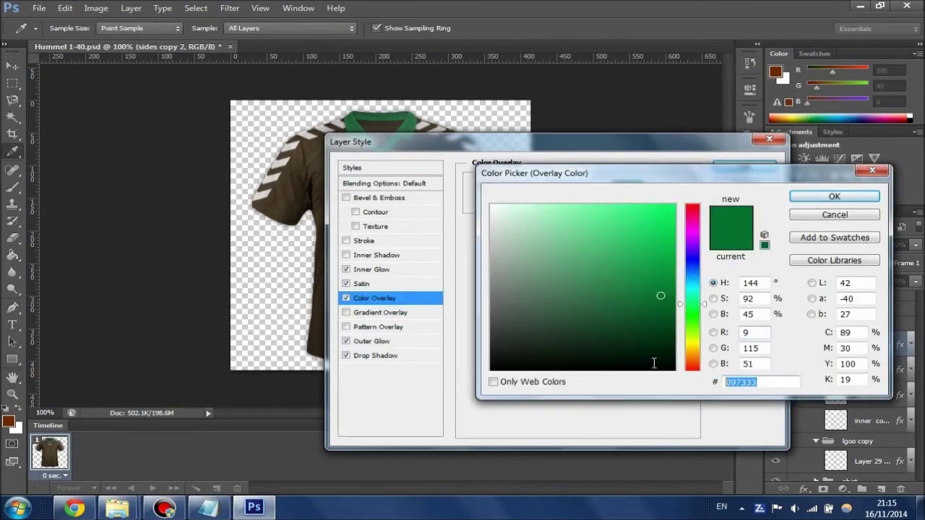
text(291600)
click(825, 196)
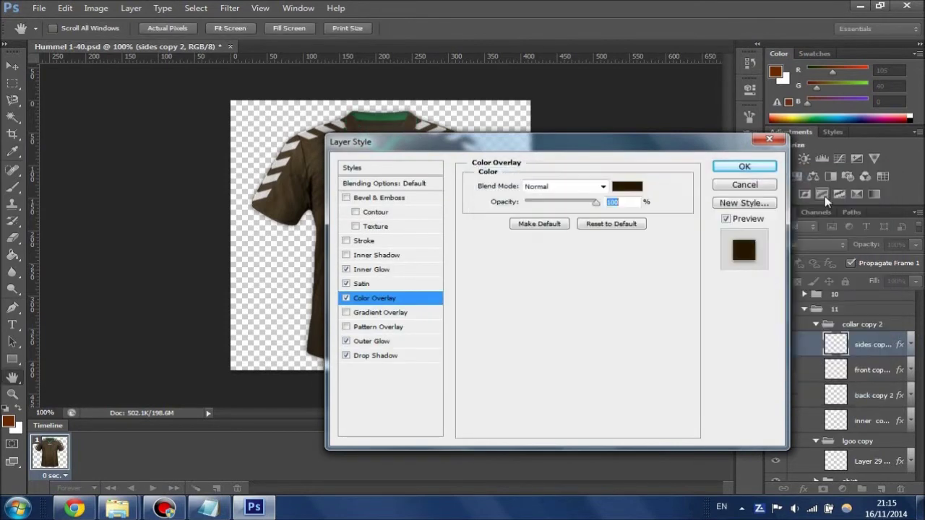
click(757, 169)
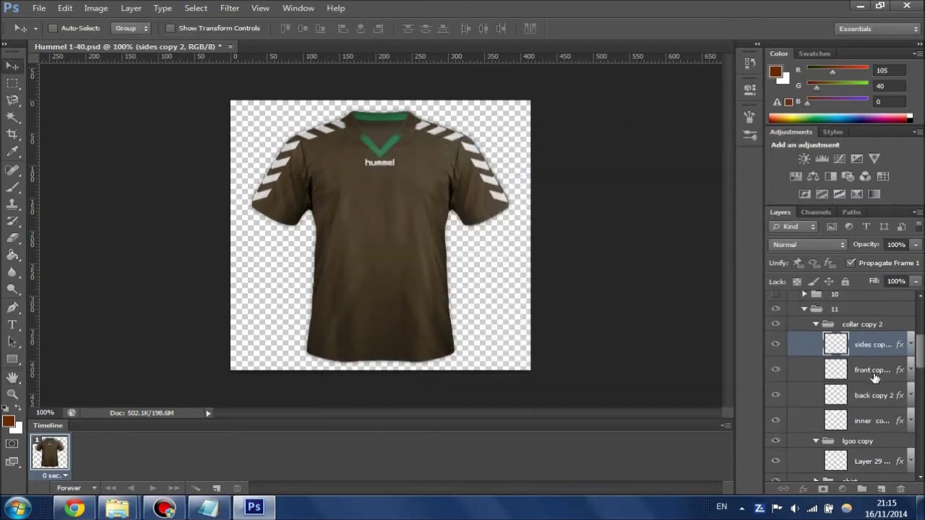
Set the Color Overlay of the collar's front copy 2 layer to dark brown 2b1600
click(874, 374)
right_click(874, 377)
click(605, 151)
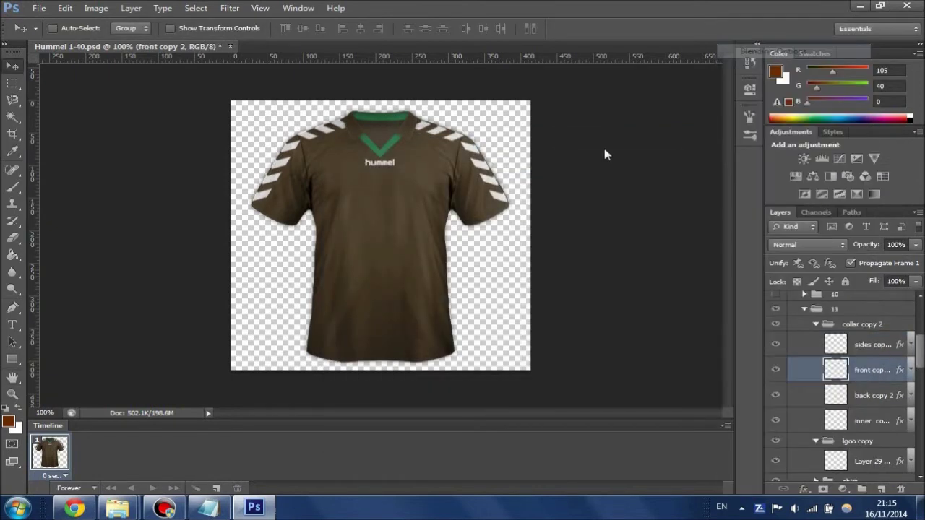
key(h)
click(397, 298)
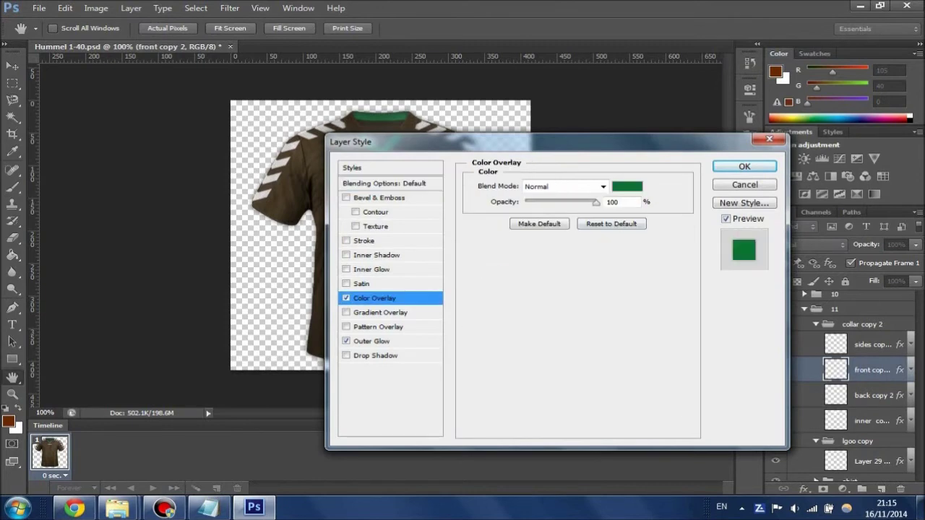
click(626, 188)
double_click(744, 381)
text(2a1600)
click(827, 195)
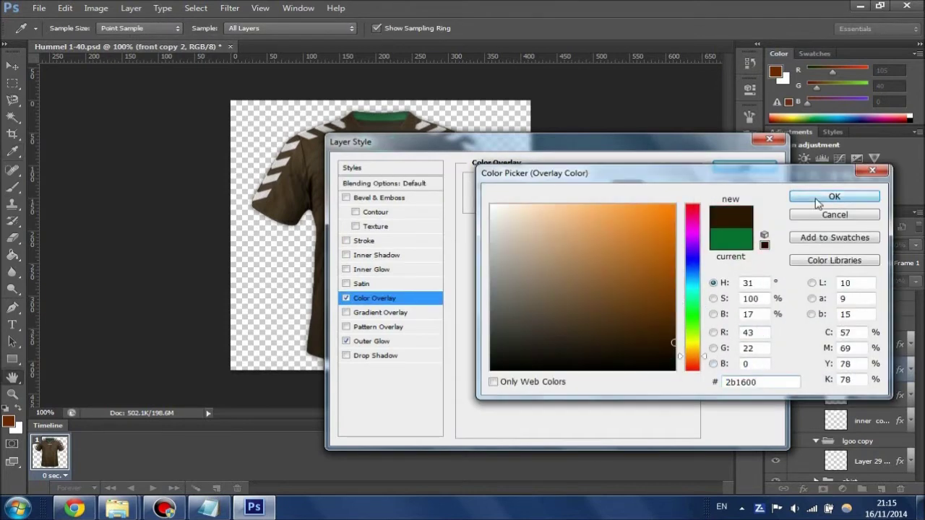
click(746, 168)
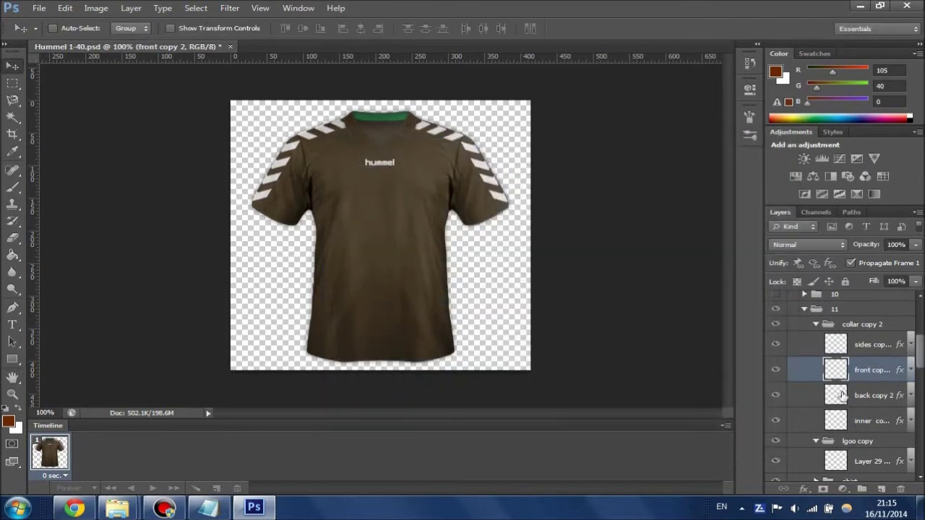
Set the Color Overlay of the collar's back copy 2 layer to the same dark brown, 2b1600
click(859, 396)
right_click(858, 395)
click(775, 52)
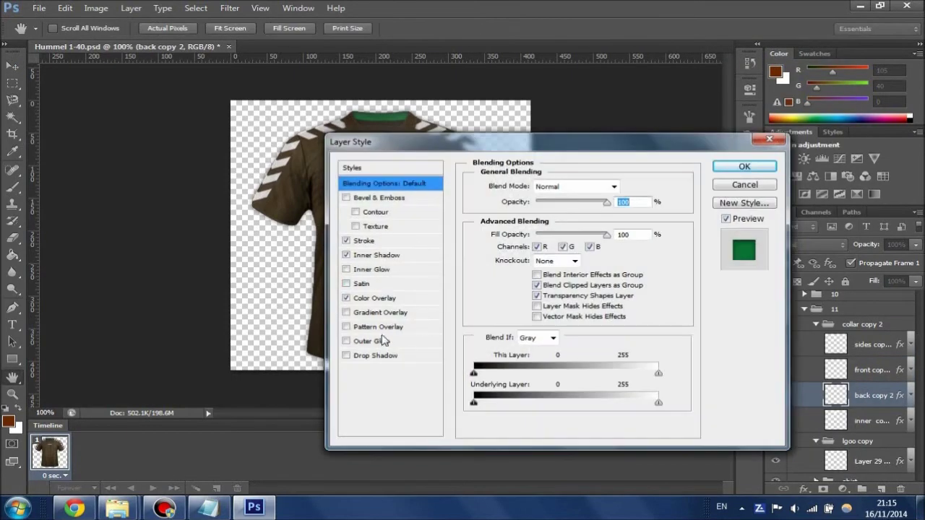
click(374, 298)
click(625, 192)
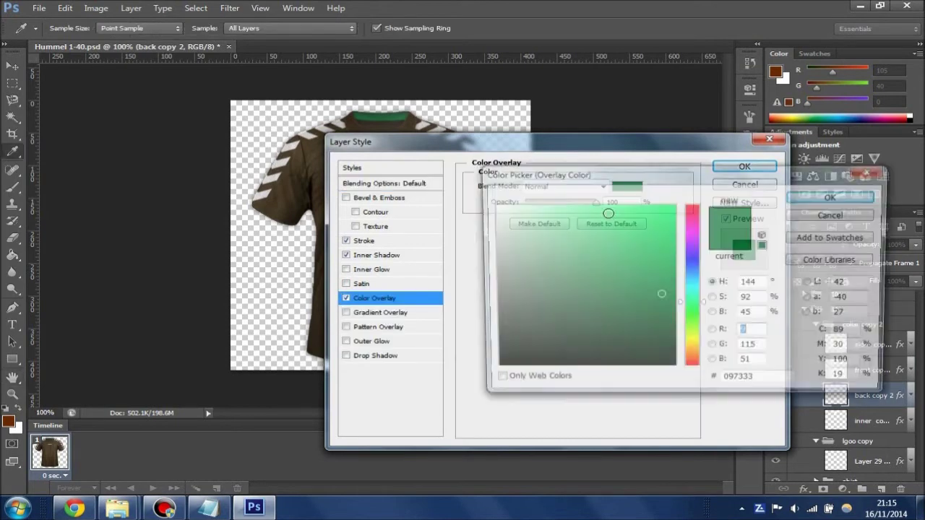
double_click(740, 381)
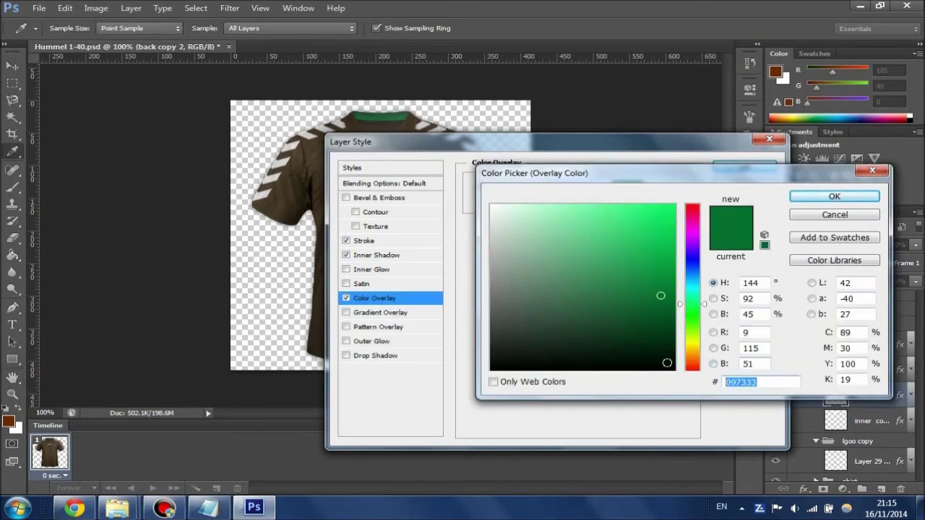
text(261600)
click(835, 196)
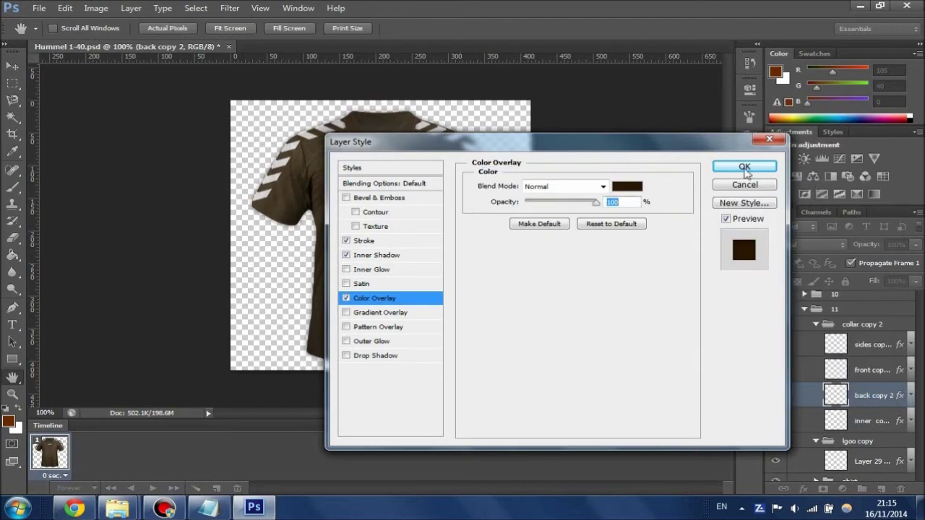
click(746, 164)
Add a Color Overlay in the copied dark brown to the collar's inner copy 2 layer
right_click(859, 422)
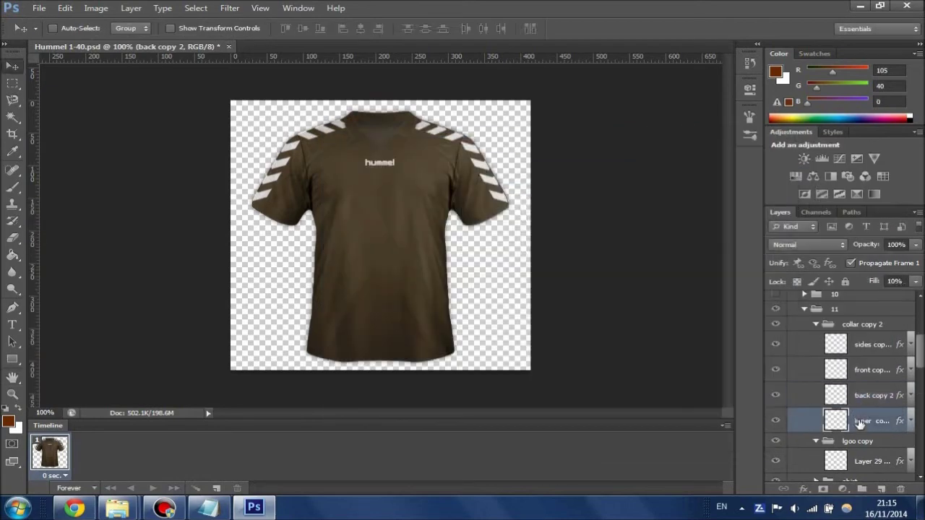
click(744, 57)
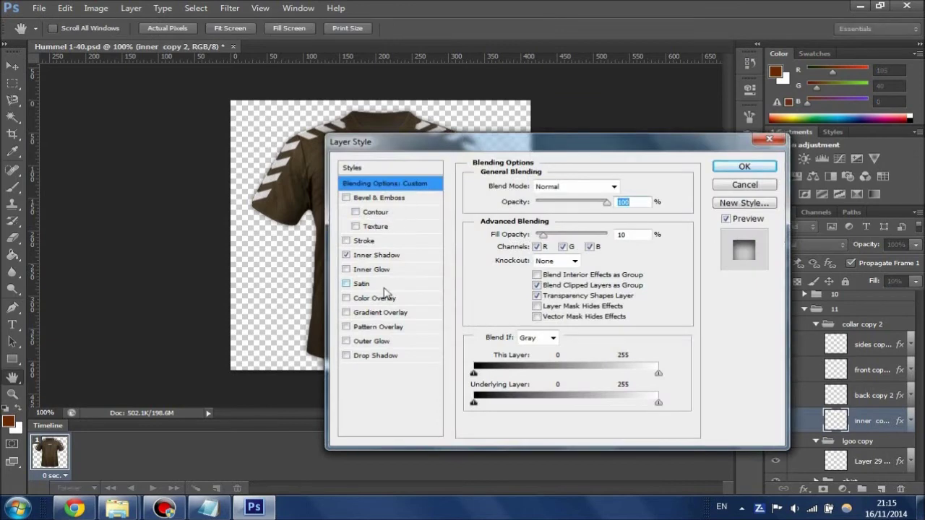
click(385, 298)
click(628, 189)
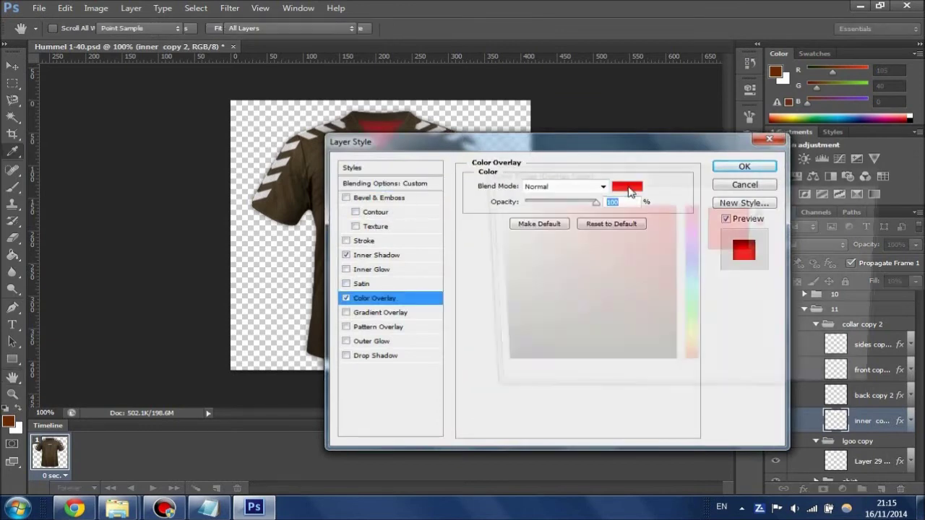
click(738, 382)
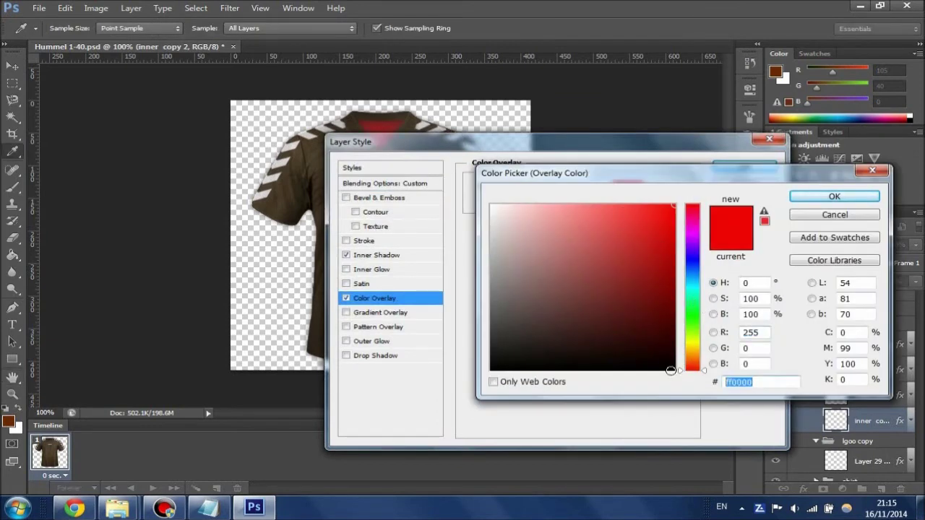
key(ctrl+v)
click(831, 196)
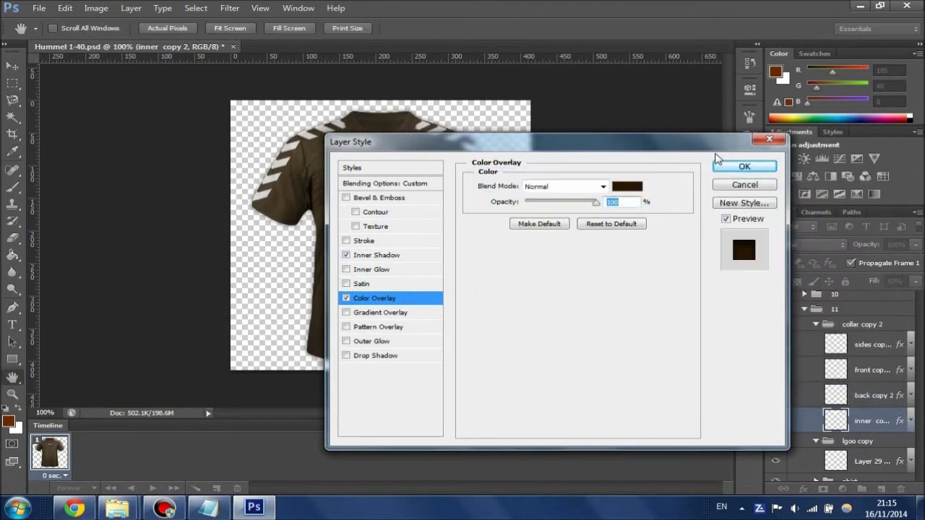
click(737, 165)
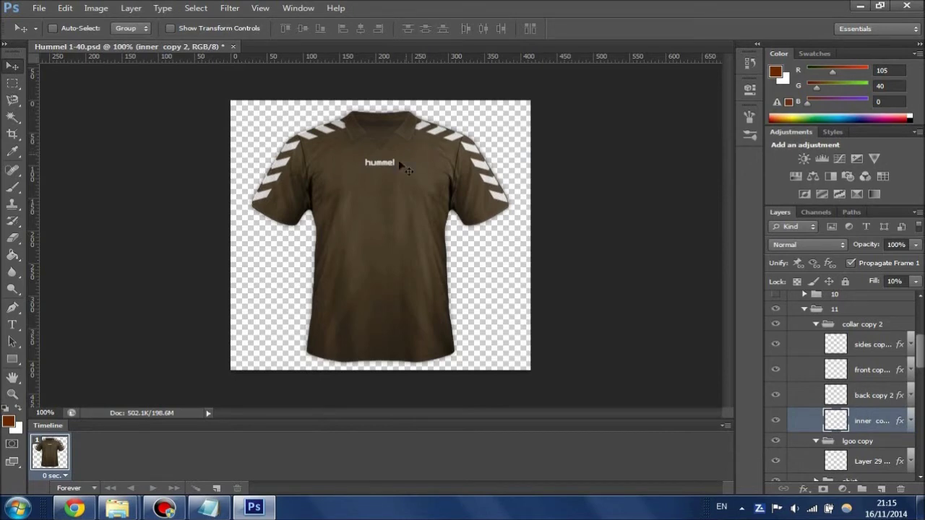
Check the contents of the collar copy 2 and lgoo copy groups and leave both collapsed
click(816, 324)
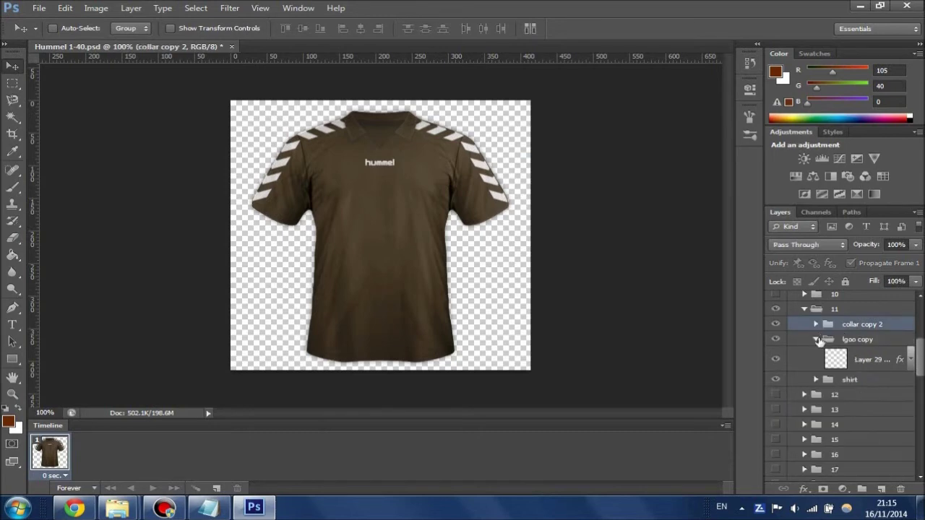
click(816, 339)
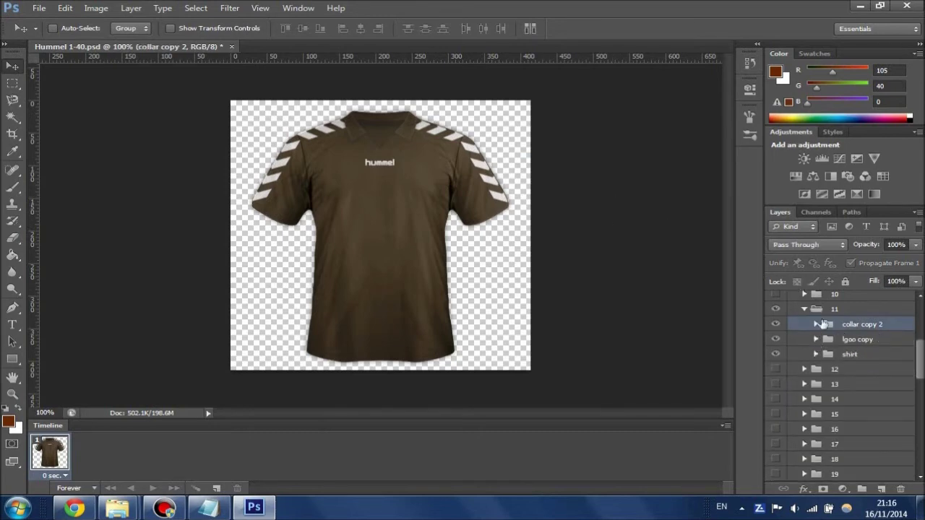
click(816, 324)
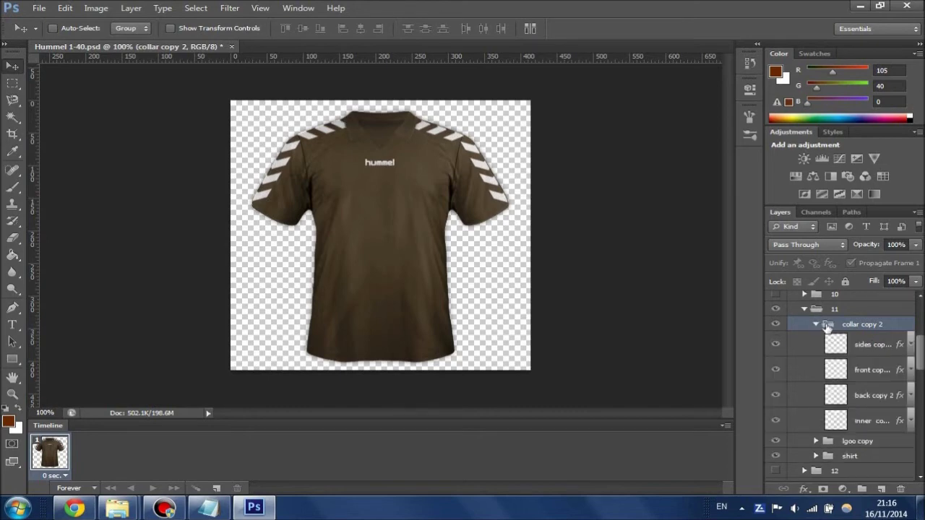
click(816, 324)
click(816, 340)
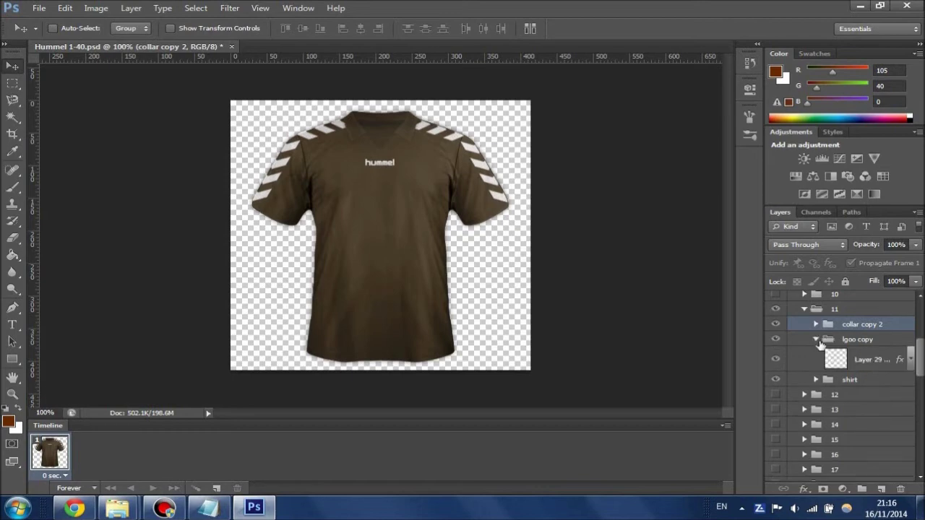
click(816, 340)
Expand the shirt group, toggle the hummel arms copy 2 layer to identify it, and set its Color Overlay to light grey cecbcb
click(817, 355)
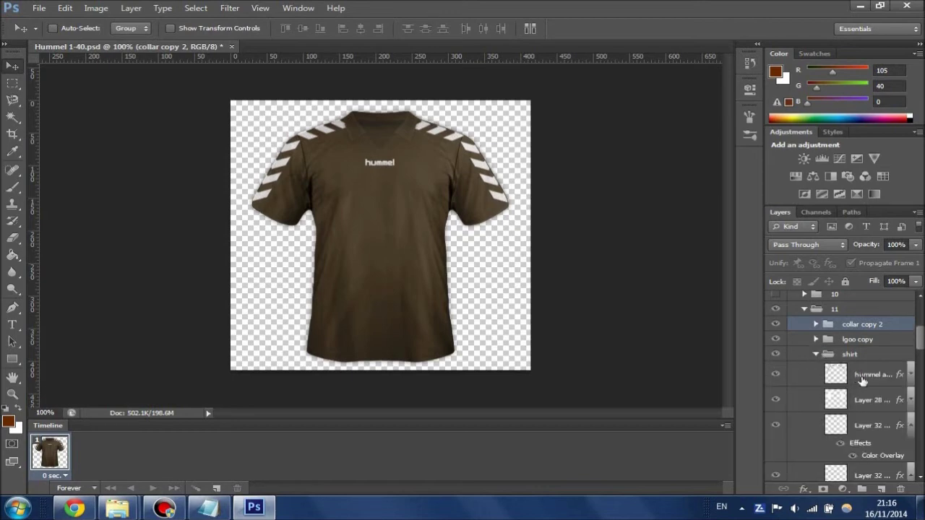
click(776, 376)
click(777, 376)
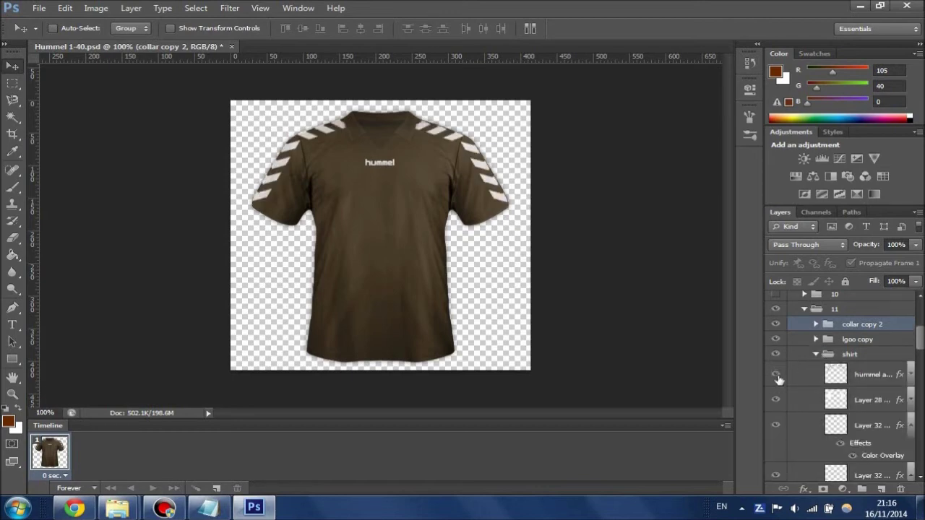
click(871, 374)
right_click(871, 374)
click(807, 45)
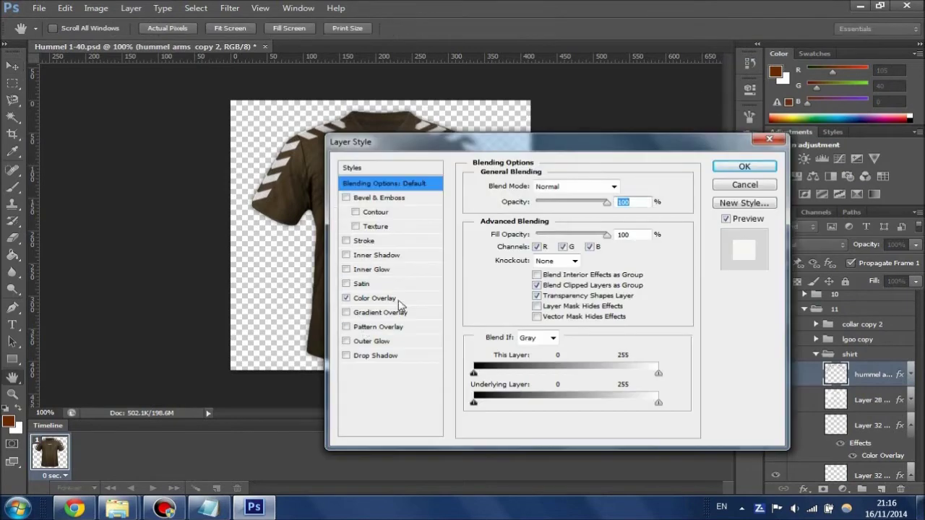
click(399, 299)
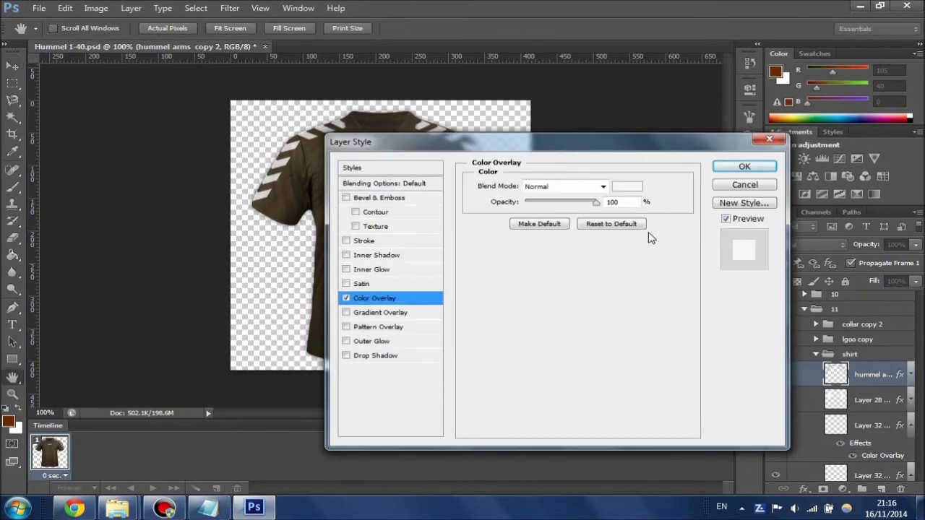
click(626, 187)
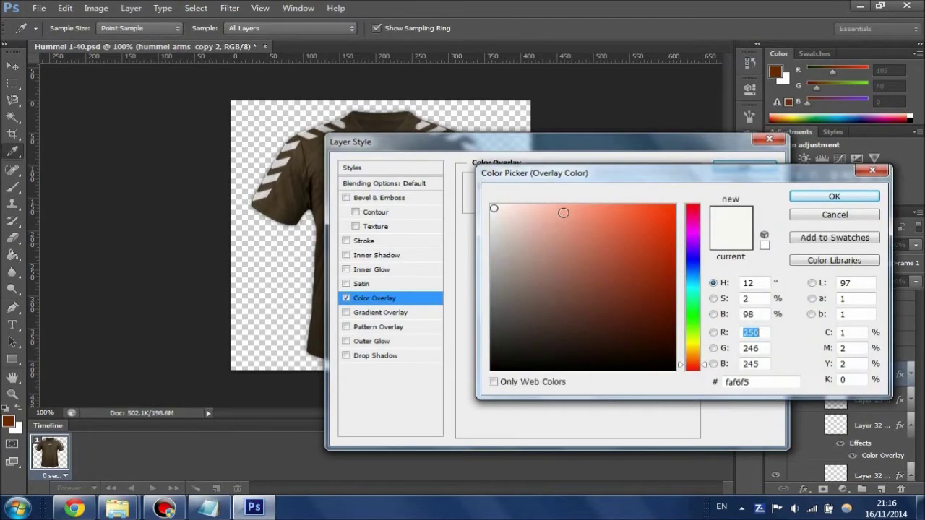
click(488, 225)
click(495, 236)
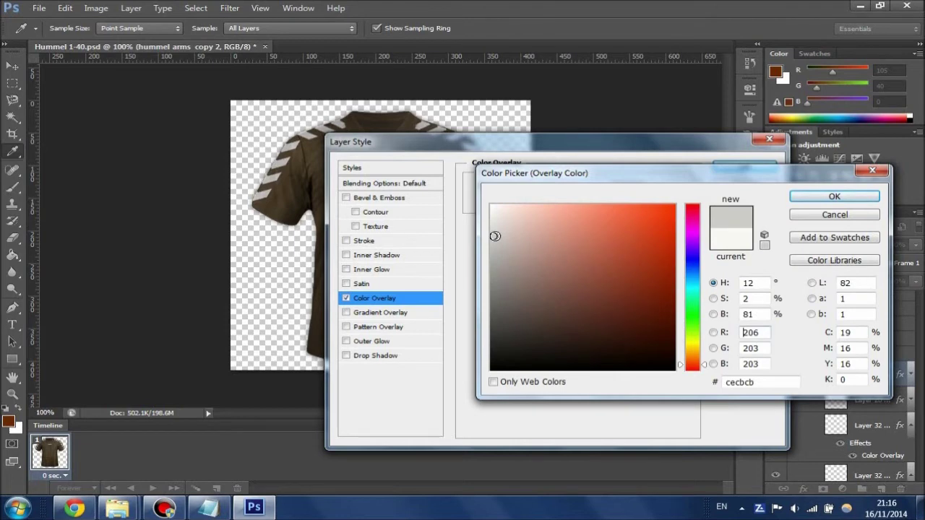
click(812, 198)
click(744, 167)
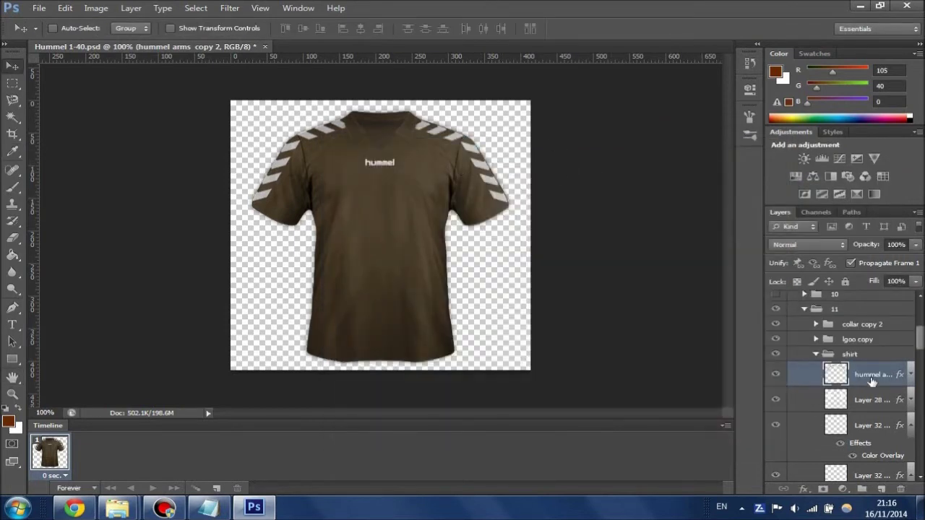
Collapse the shirt group, expand lgoo copy and set the Color Overlay of its Layer 29 copy 2 to light grey cbc7c7
click(818, 354)
click(816, 338)
right_click(860, 366)
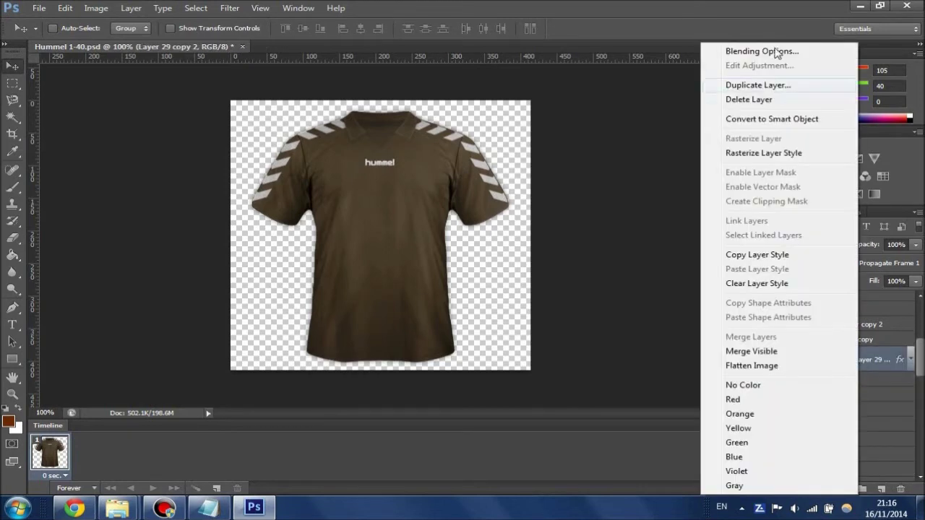
click(770, 51)
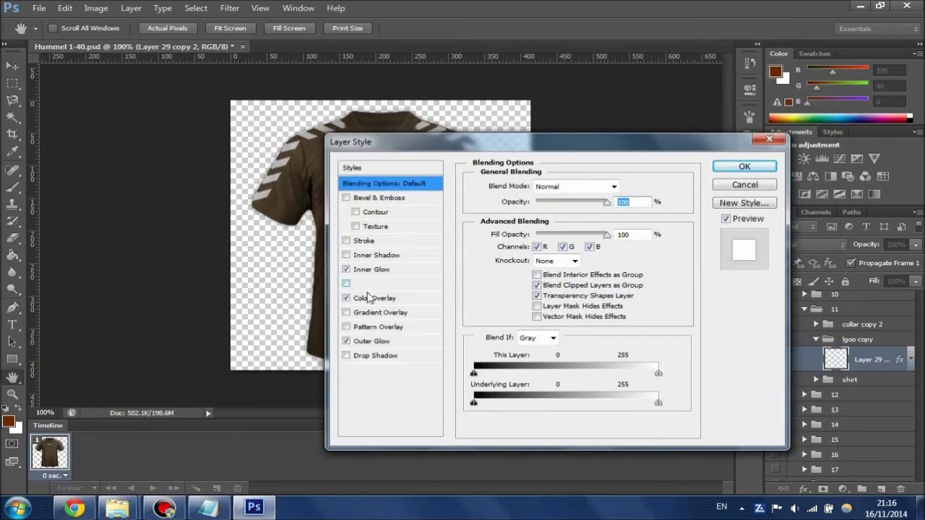
click(388, 299)
click(626, 188)
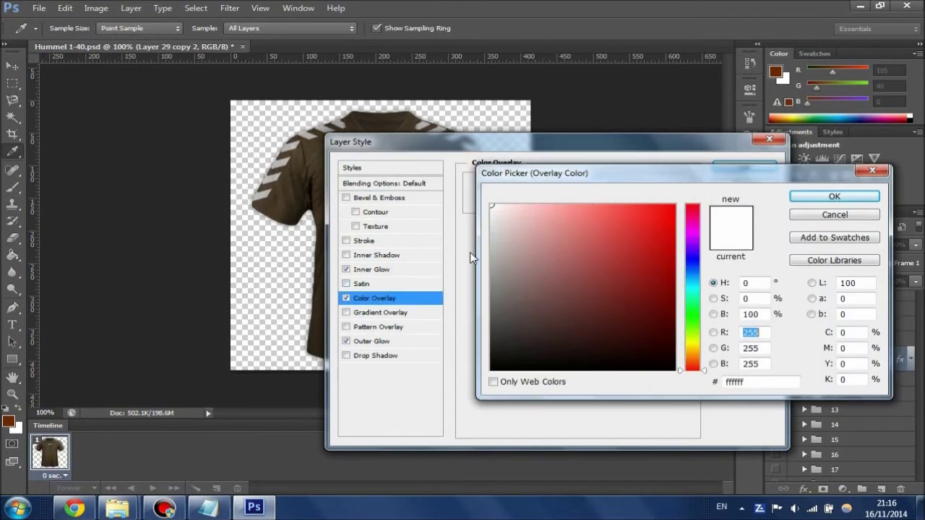
click(494, 237)
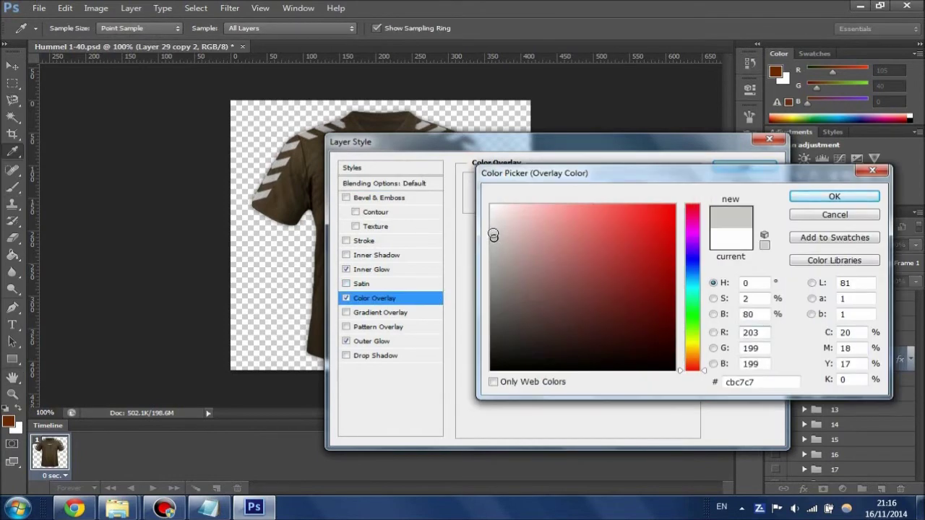
click(827, 197)
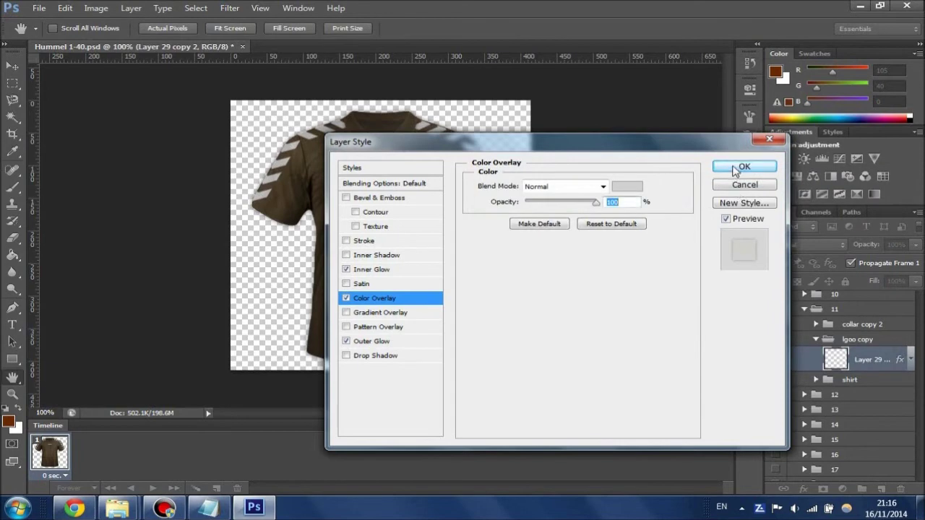
click(744, 167)
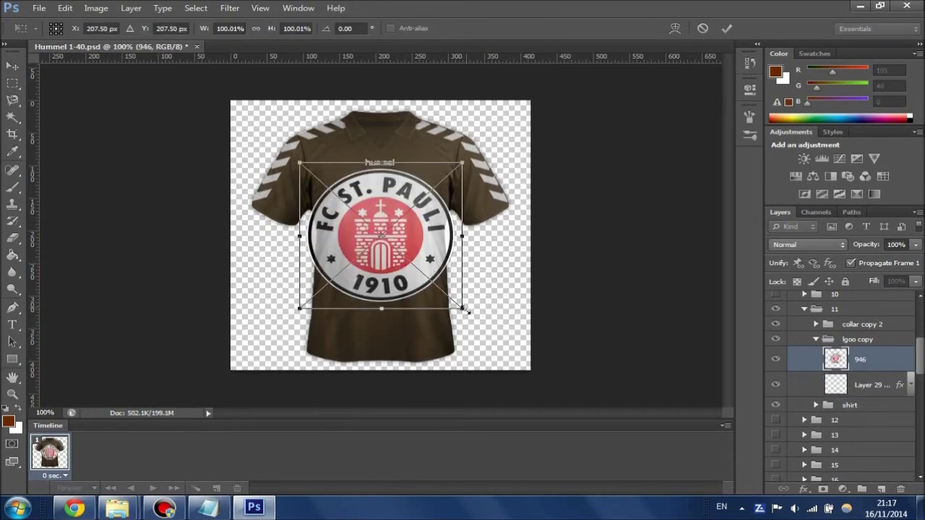
Scale the placed St. Pauli crest to about 20% width and 16% height and position it on the chest, below and right of the hummel logo
drag(466, 311, 422, 192)
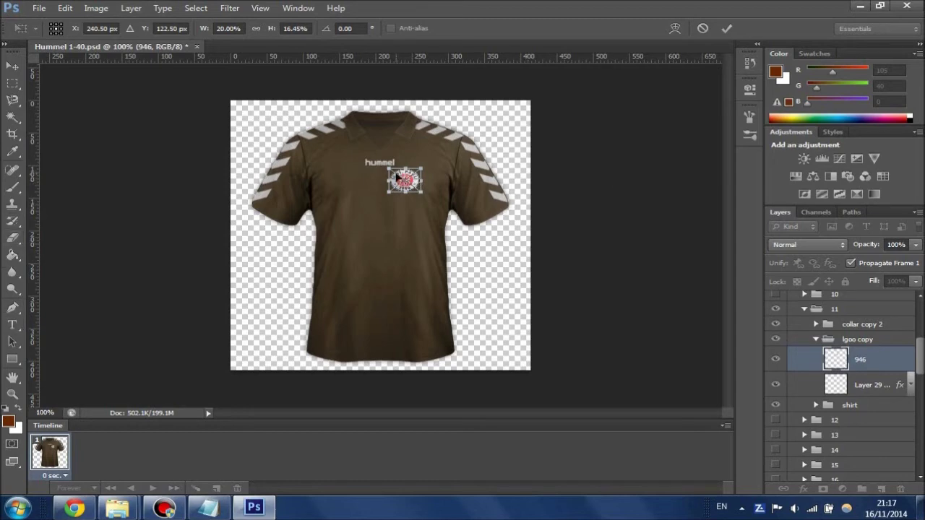
drag(398, 176, 405, 179)
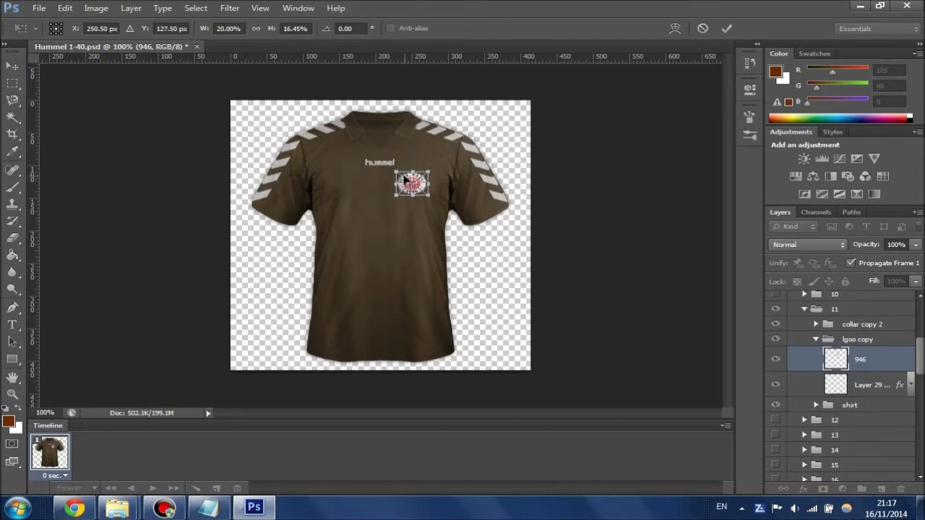
click(728, 29)
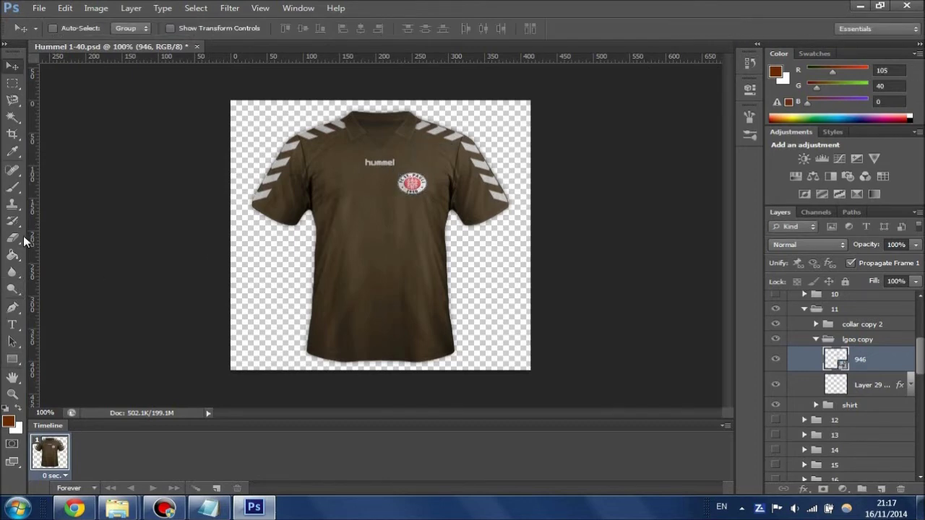
click(13, 394)
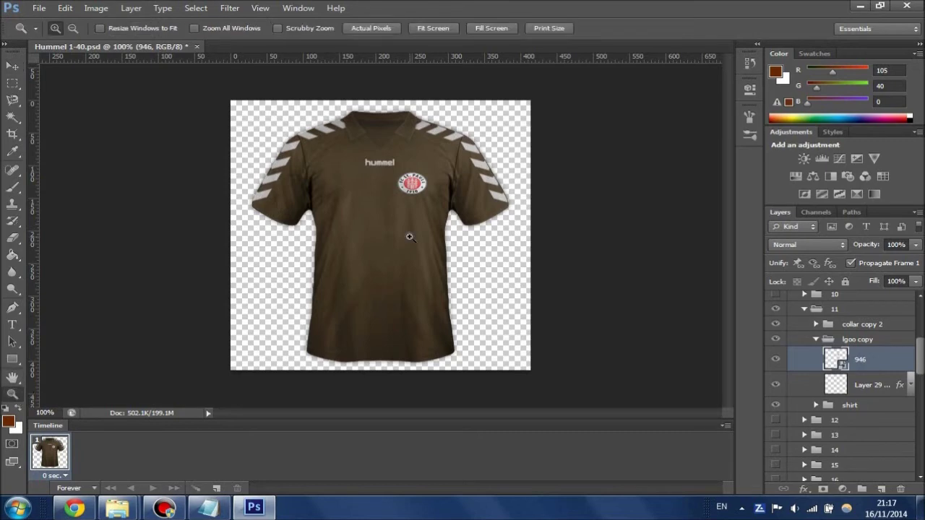
Nudge the St. Pauli crest a few pixels to the right and one pixel down on the chest
click(409, 237)
drag(724, 242, 733, 221)
click(11, 67)
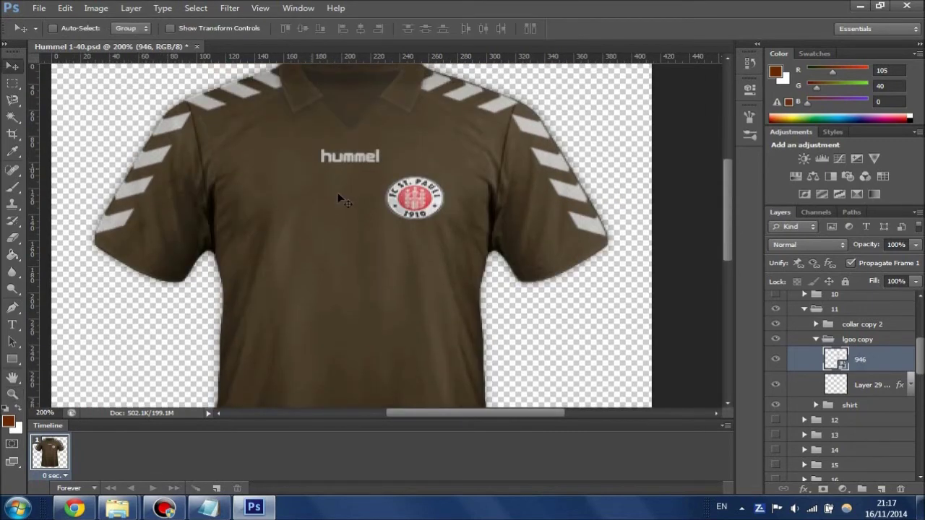
key(Right)
key(Right)
key(Right)
key(Right)
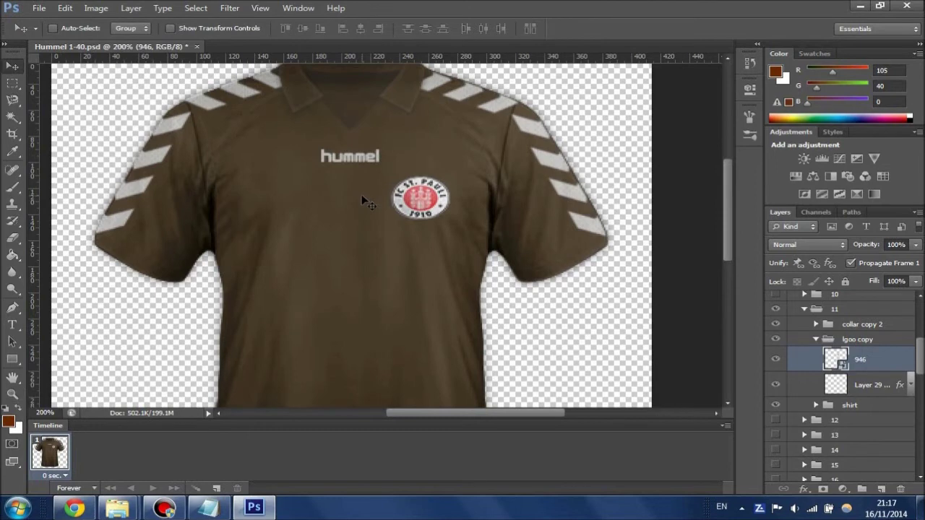
key(Right)
key(Down)
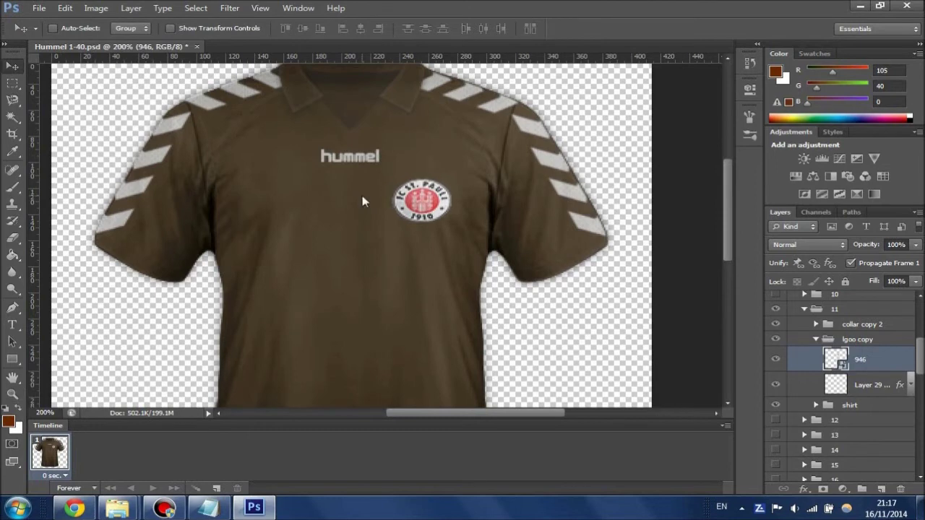
key(Right)
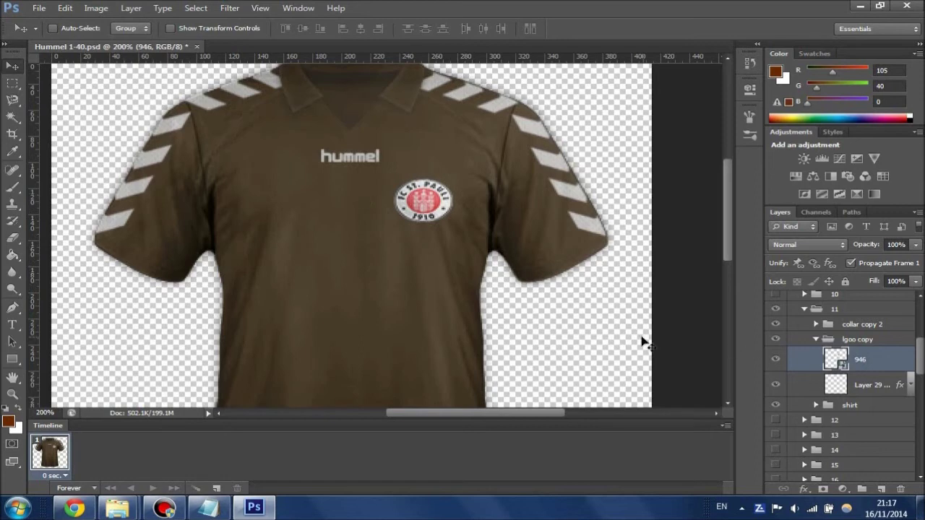
Place the congstar logo from the desktop, scale it to 50.89% width and 55% height, and centre it on the shirt front
drag(724, 198, 725, 227)
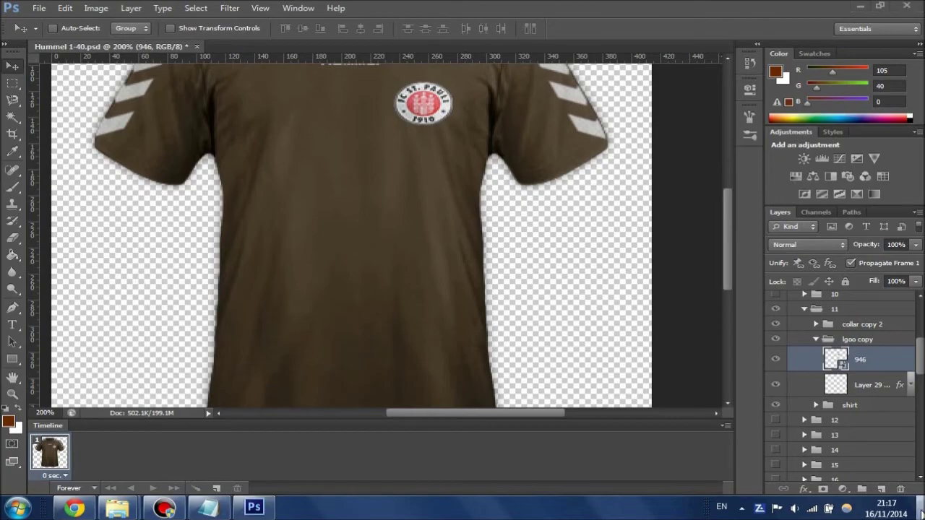
key(super+d)
drag(244, 23, 464, 227)
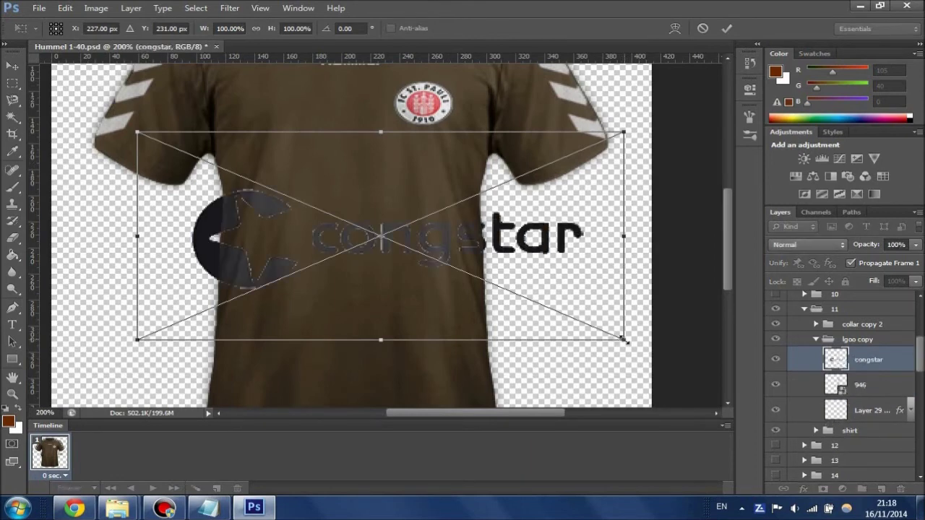
drag(626, 341, 383, 246)
drag(345, 176, 429, 189)
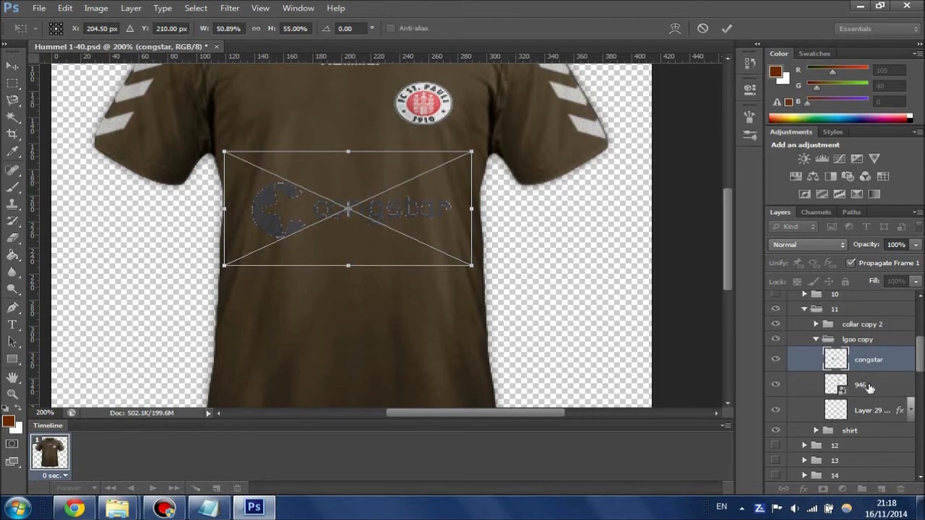
click(727, 28)
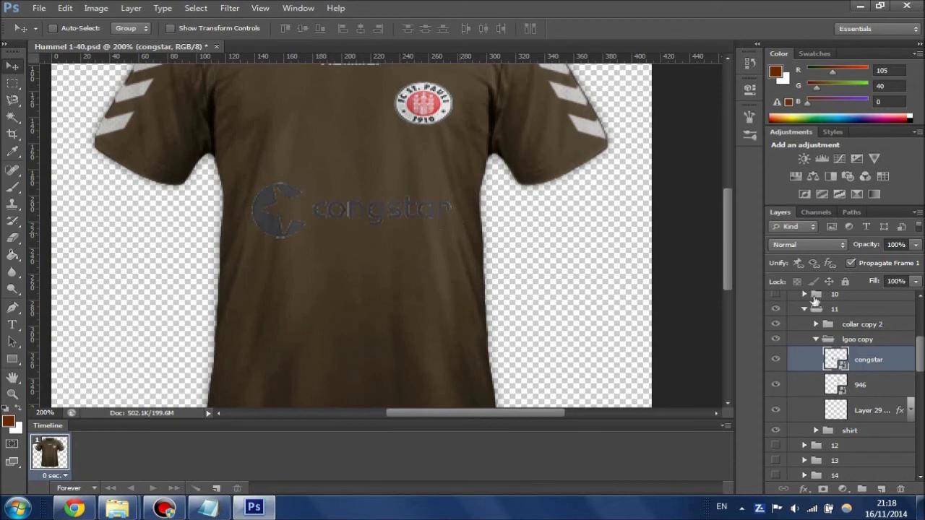
Add a Color Overlay in near-white faf9f9 to the congstar layer
right_click(885, 356)
click(799, 48)
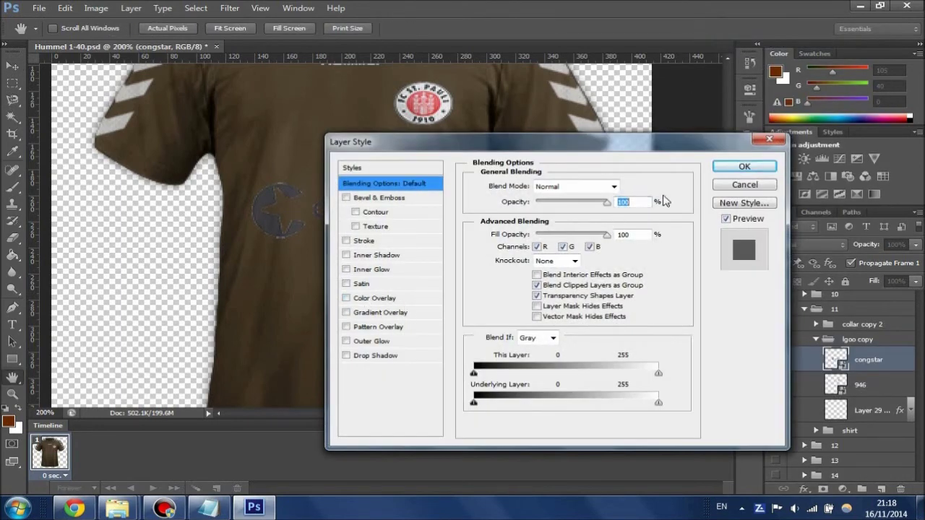
click(417, 299)
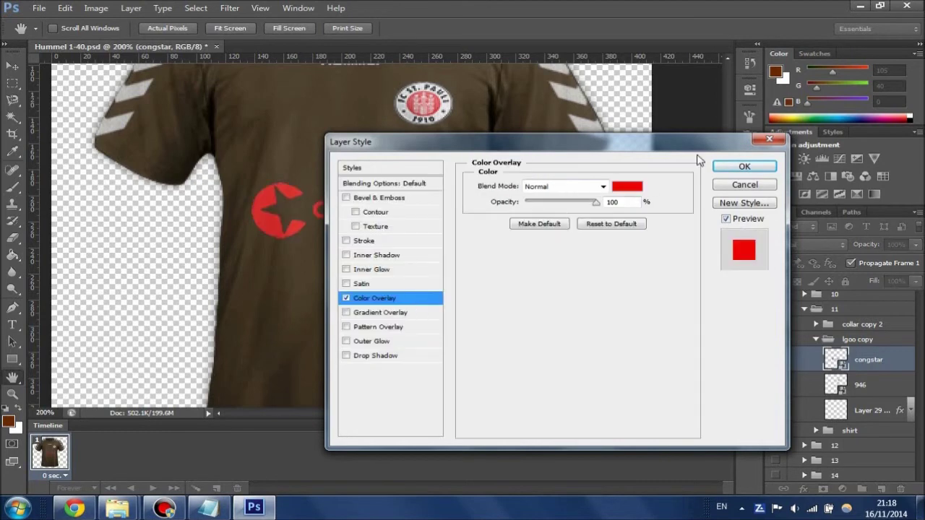
click(627, 186)
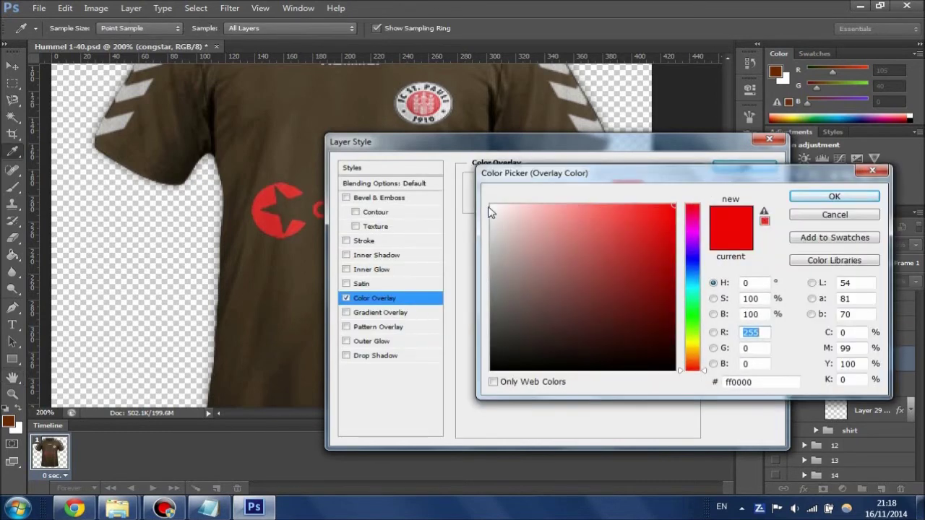
click(490, 207)
click(834, 196)
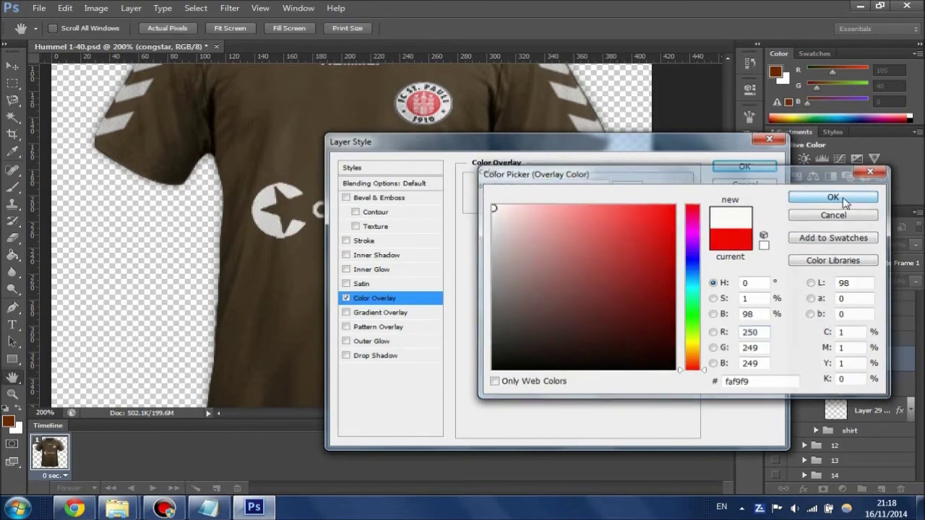
click(743, 167)
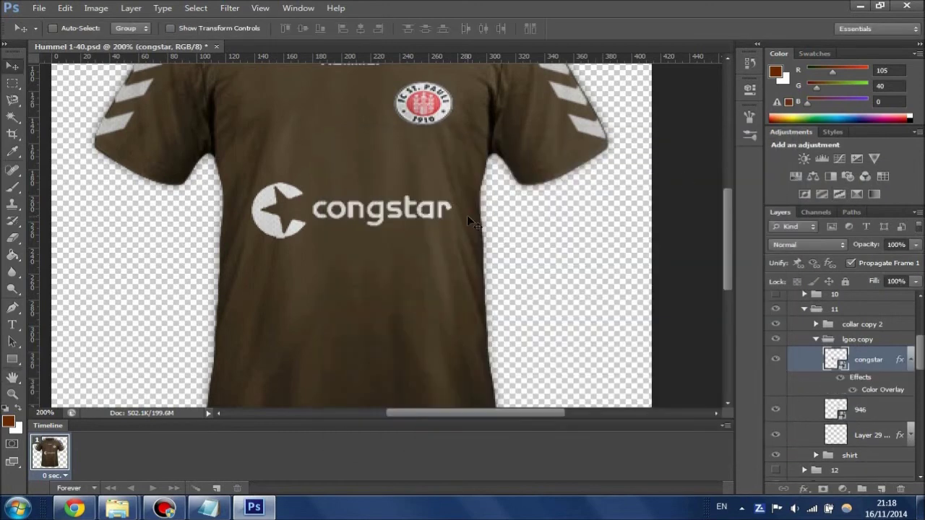
Nudge the congstar logo one pixel to the right and check the whole shirt at actual pixel size
key(Right)
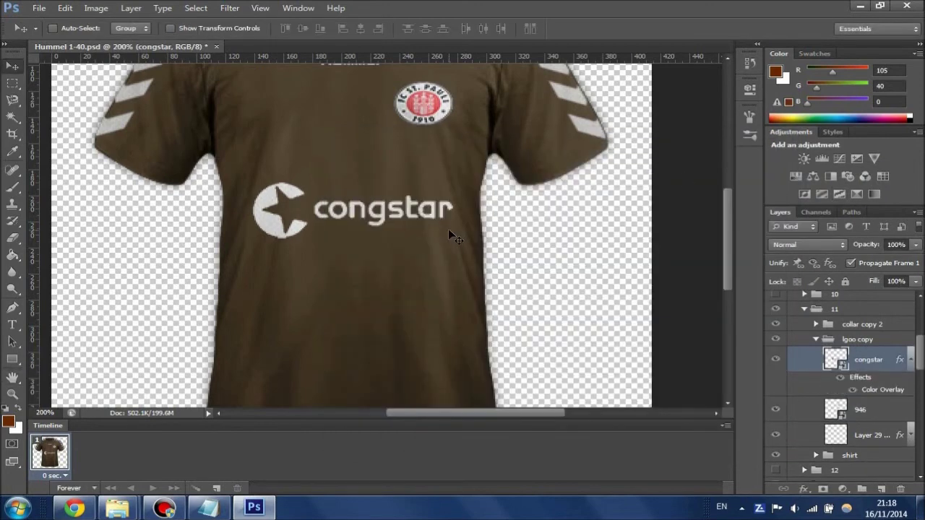
click(12, 394)
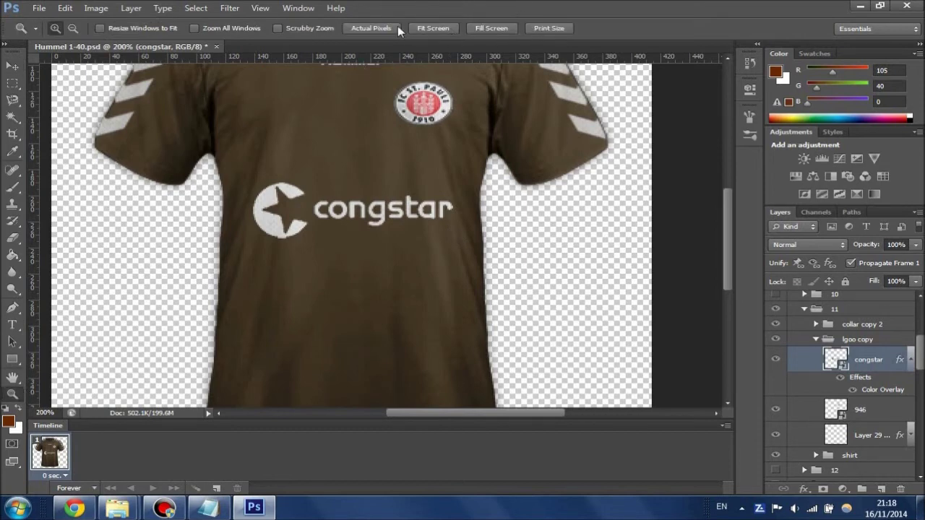
click(433, 28)
click(382, 28)
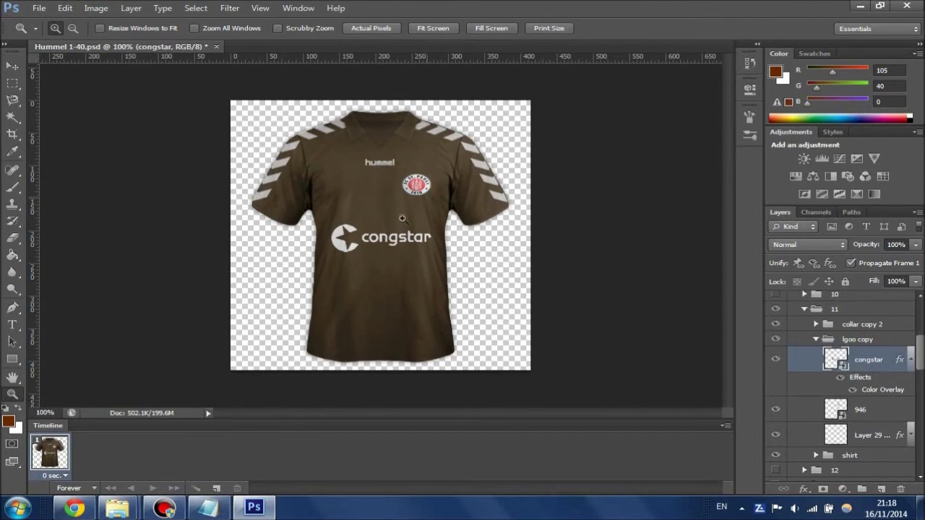
Change the congstar layer's Color Overlay to light grey eeeeee
right_click(867, 358)
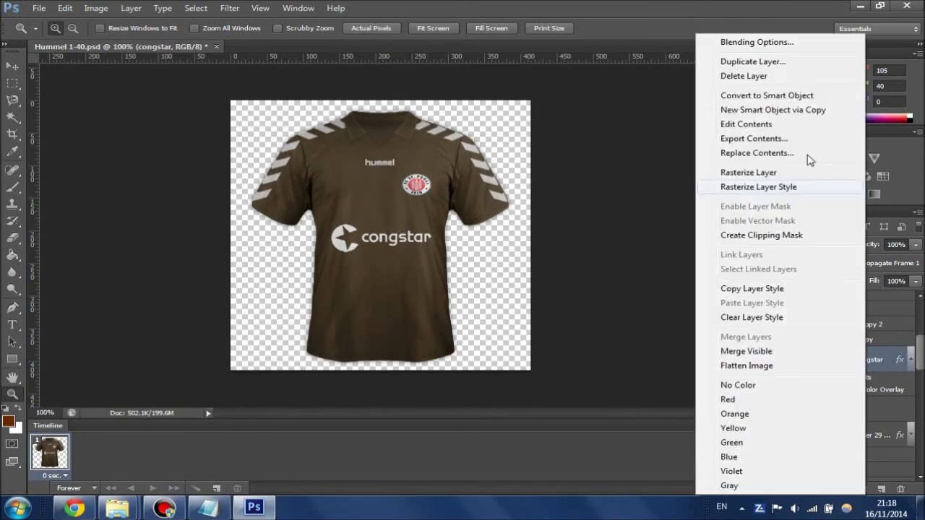
click(723, 38)
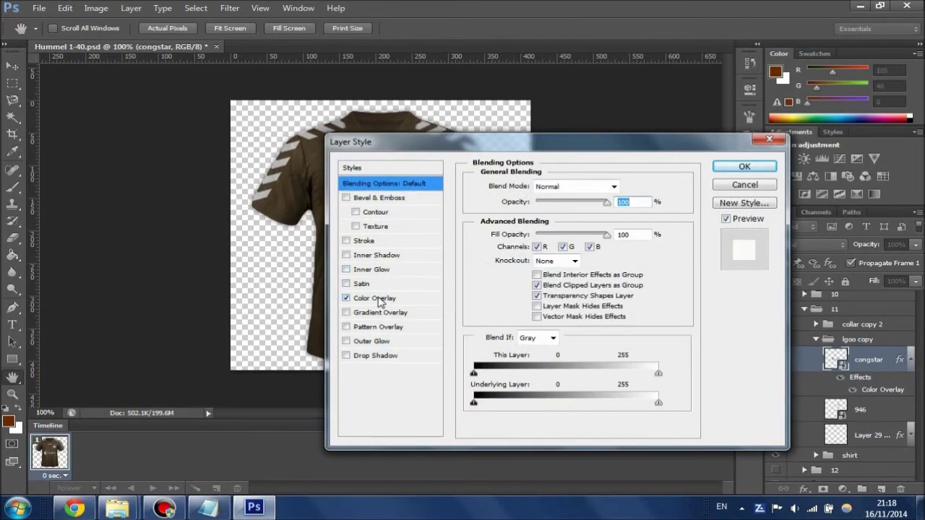
click(379, 299)
click(638, 190)
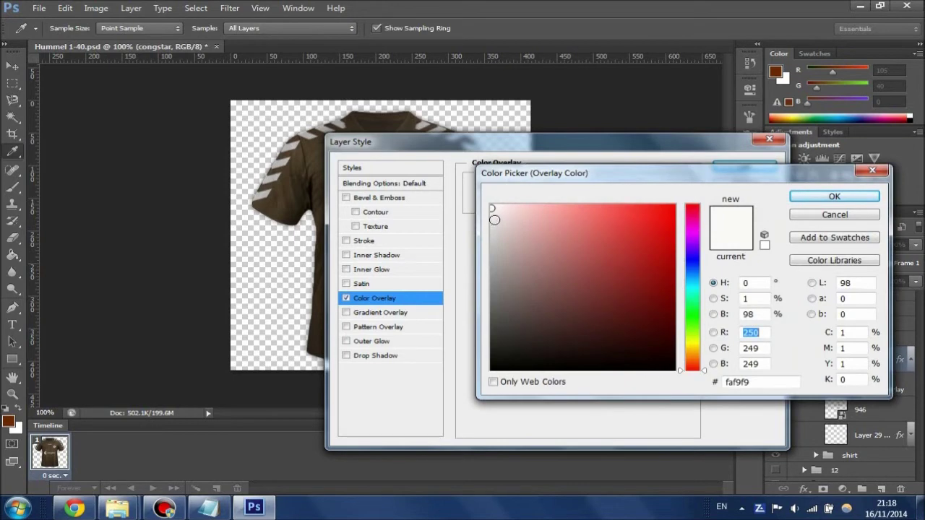
click(808, 195)
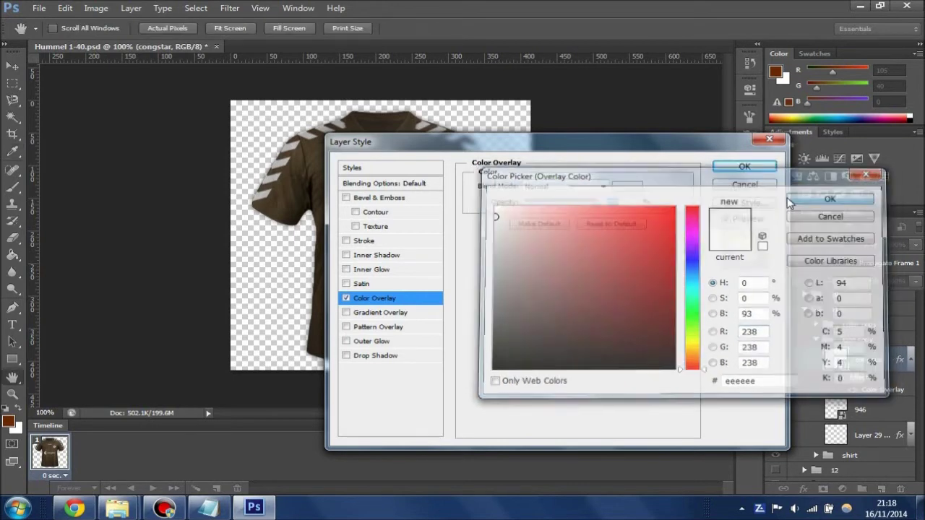
click(748, 167)
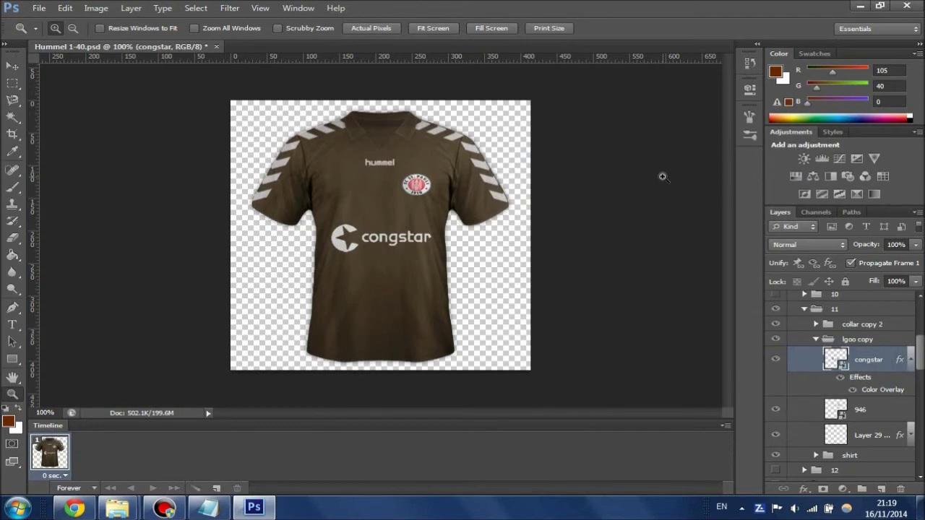
Nudge the congstar logo straight up so it sits higher on the chest, closer to the crest
mouse_move(79, 510)
click(11, 66)
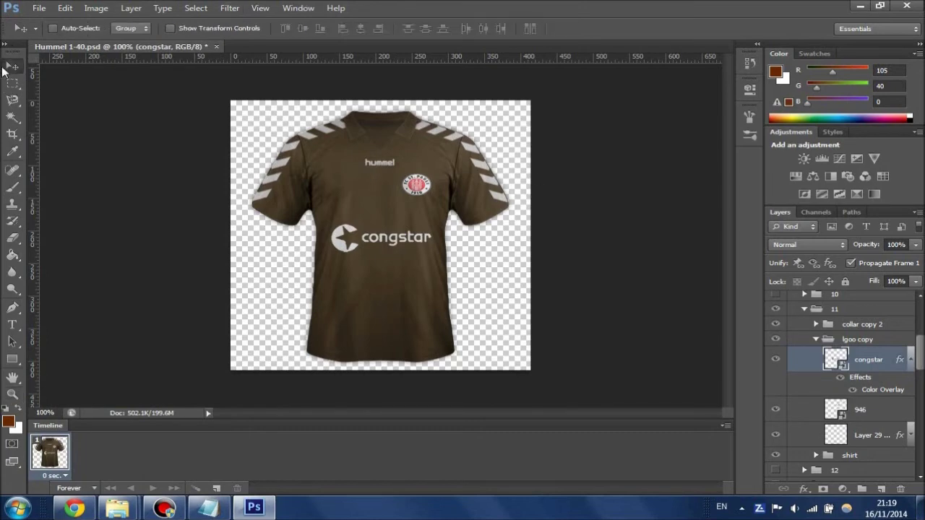
key(Up)
key(Up)
key(Up)
key(Up)
key(Up)
key(Up)
key(Up)
key(Up)
key(Up)
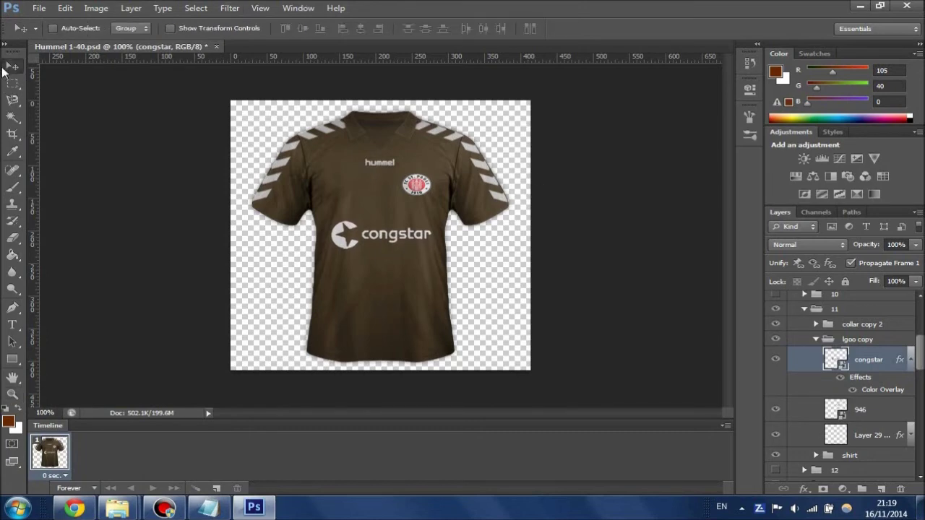
key(Up)
key(Up)
key(Up)
key(Up)
key(Up)
key(Up)
key(Up)
key(Up)
key(Up)
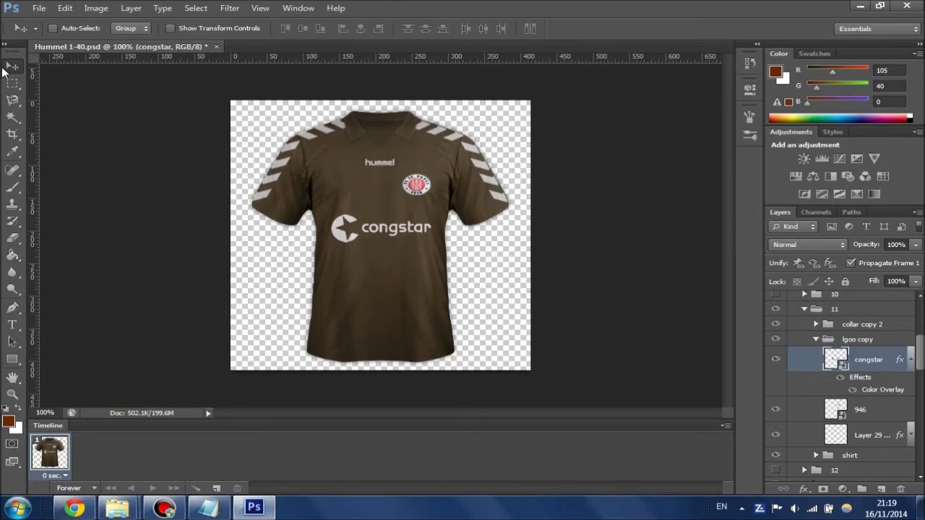
key(Up)
key(Up)
key(Up)
key(Up)
key(Up)
key(Up)
key(Up)
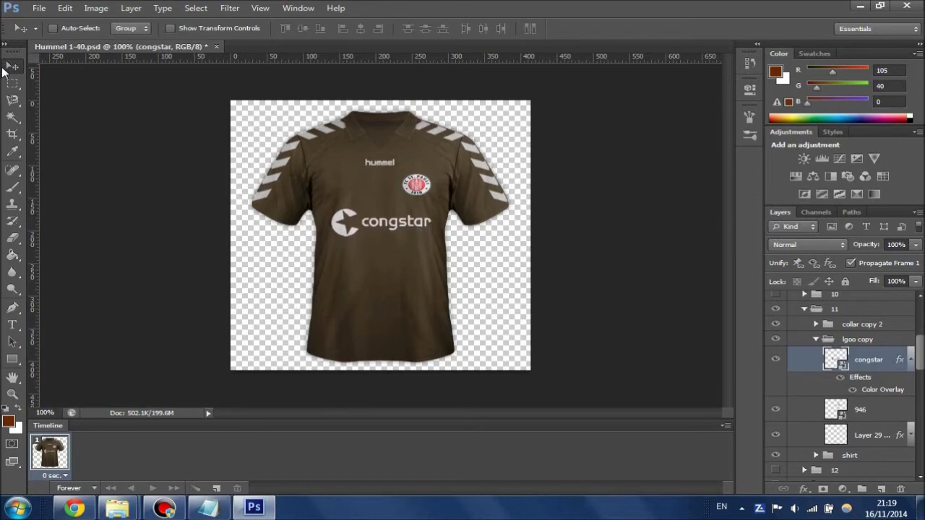
key(Up)
key(Up)
key(Up)
key(Up)
key(Up)
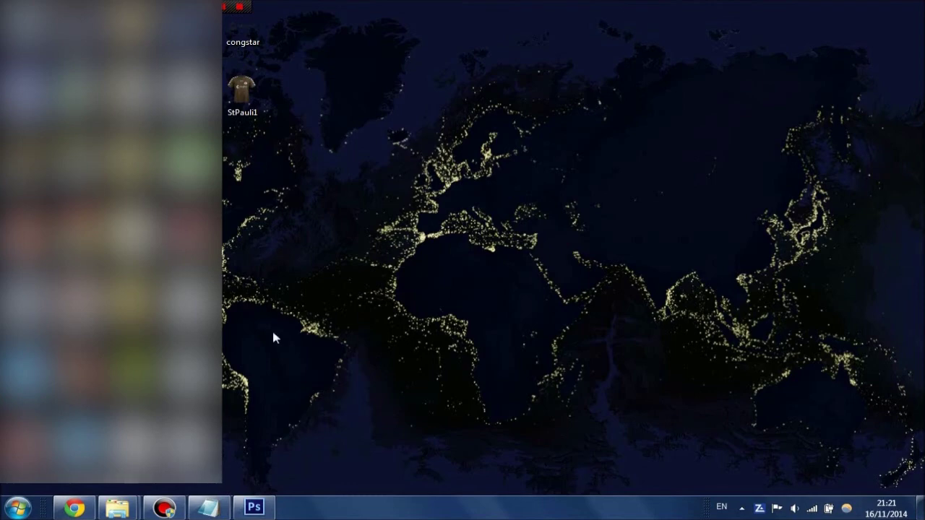
Switch to Windows Explorer, open the 14-15 Bundesliga folder in Football Manager 2015's graphics kits folder, and look into its Alternate subfolder
mouse_move(118, 508)
click(275, 437)
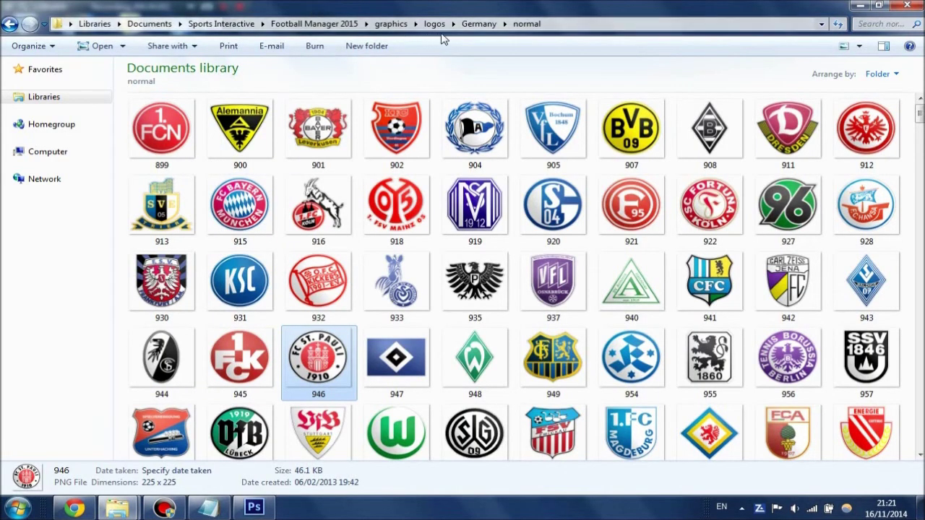
click(391, 24)
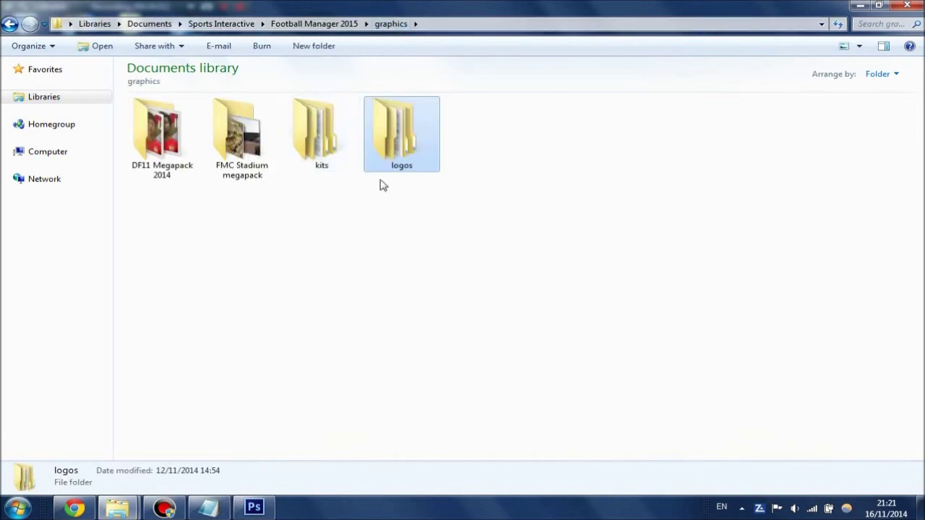
click(324, 145)
double_click(324, 144)
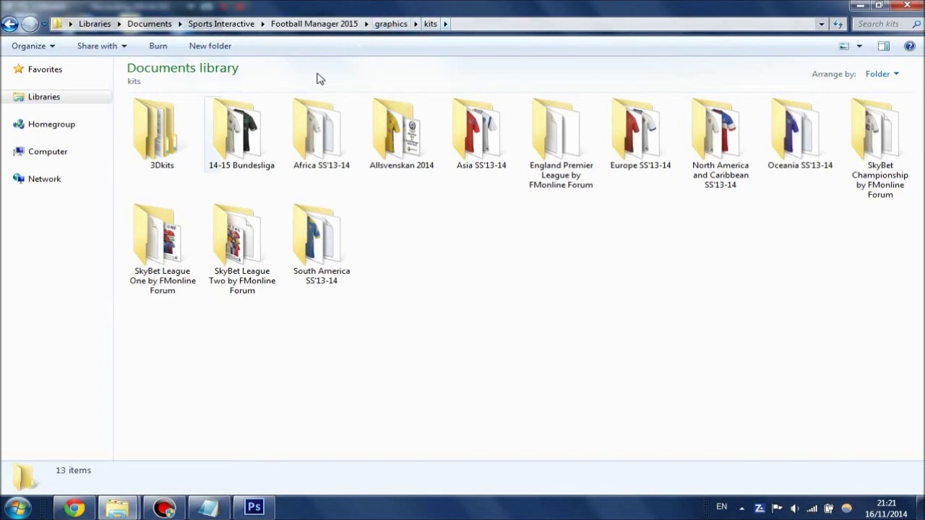
double_click(254, 132)
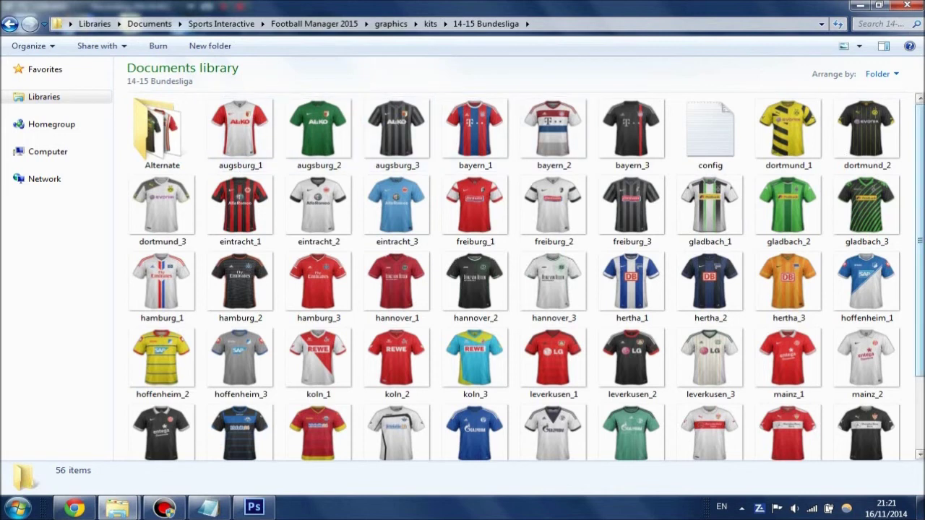
double_click(156, 130)
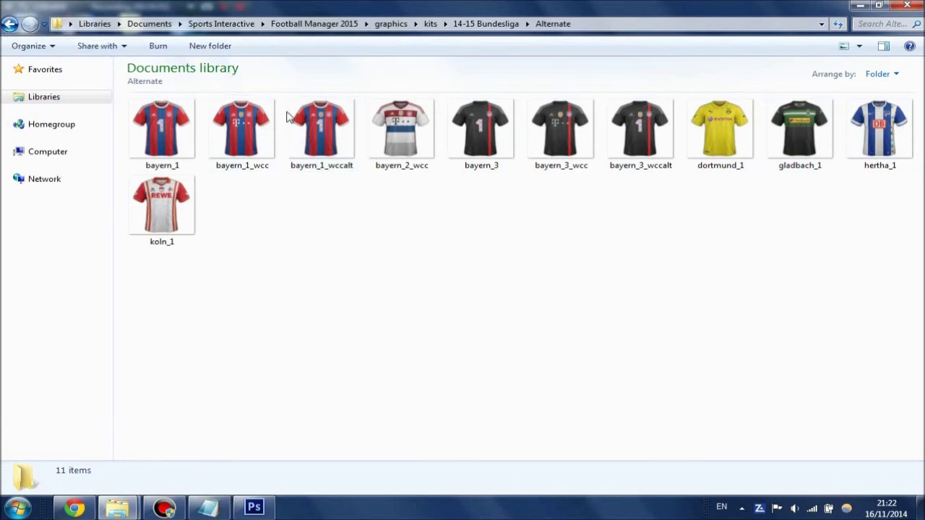
click(10, 24)
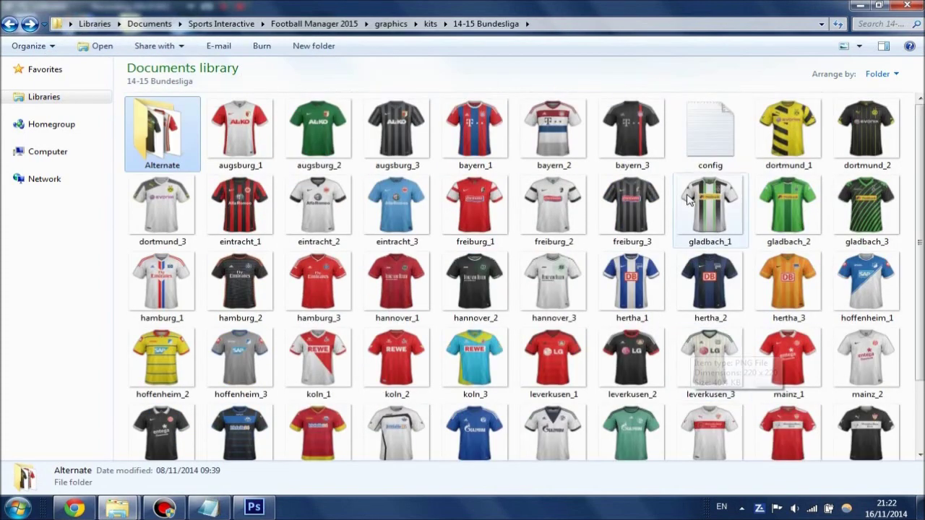
Open the 14-15 Bundesliga config file in a maximized Notepad window and review its kit mapping records through to the end
double_click(729, 128)
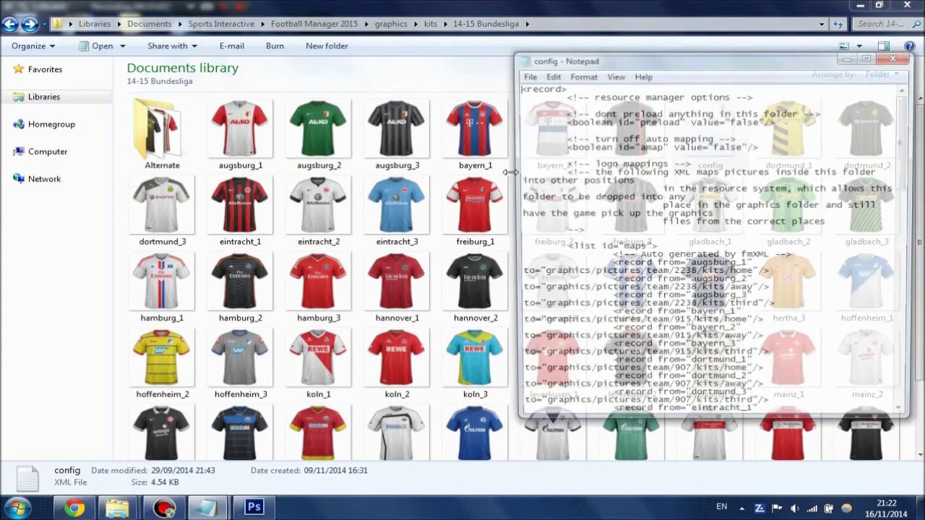
click(870, 55)
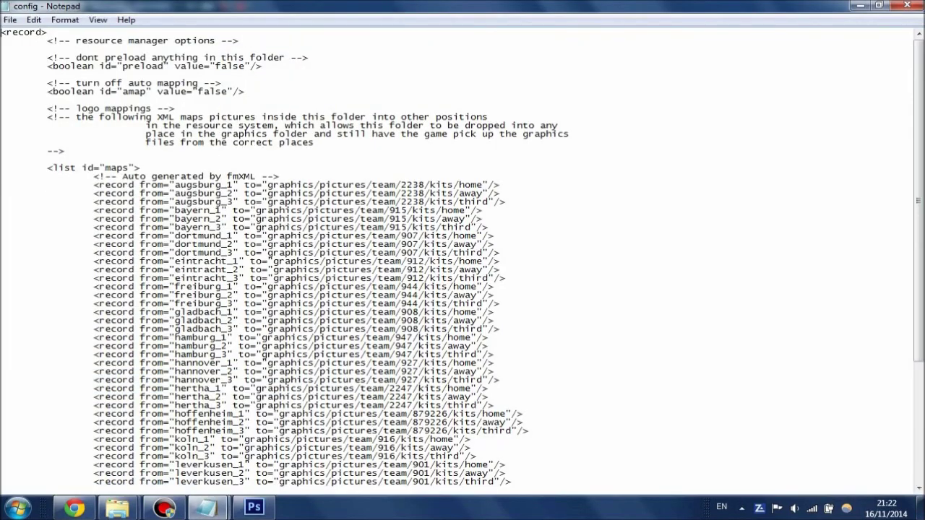
scroll(354, 281, down, 7)
scroll(206, 482, down, 6)
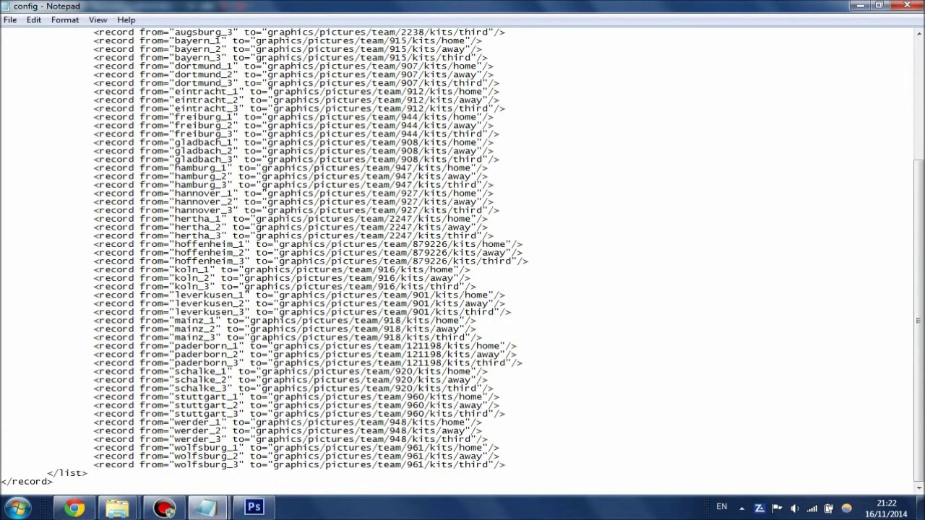
Minimize the config window and add the StPauli1 kit image from the desktop to the 14-15 Bundesliga folder
click(859, 5)
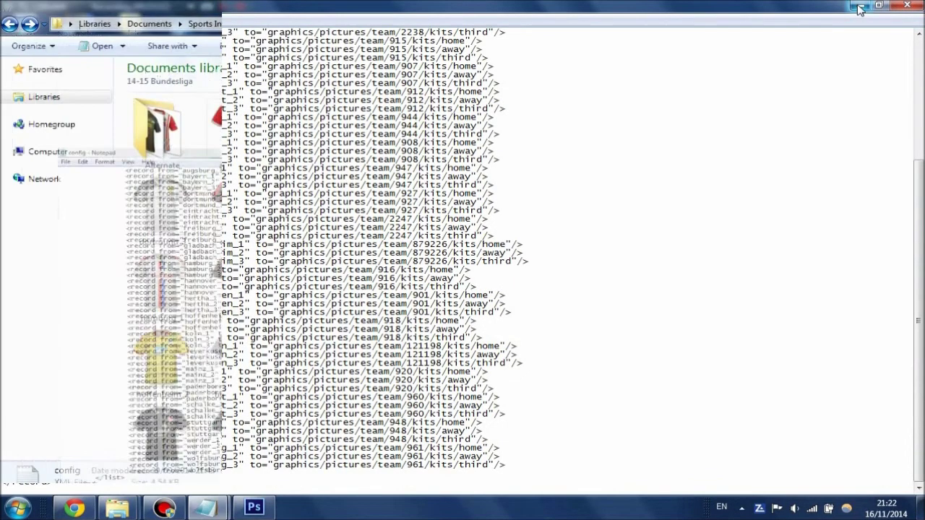
click(860, 5)
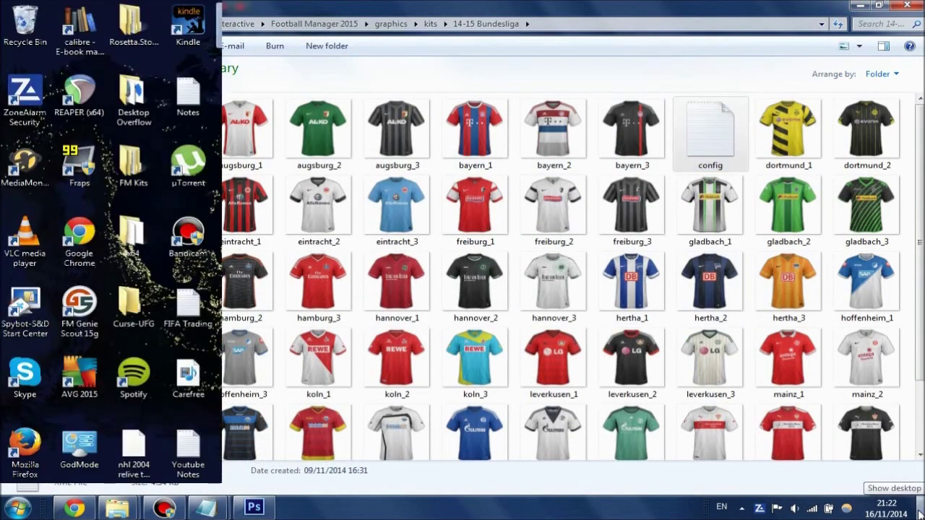
drag(246, 105, 617, 423)
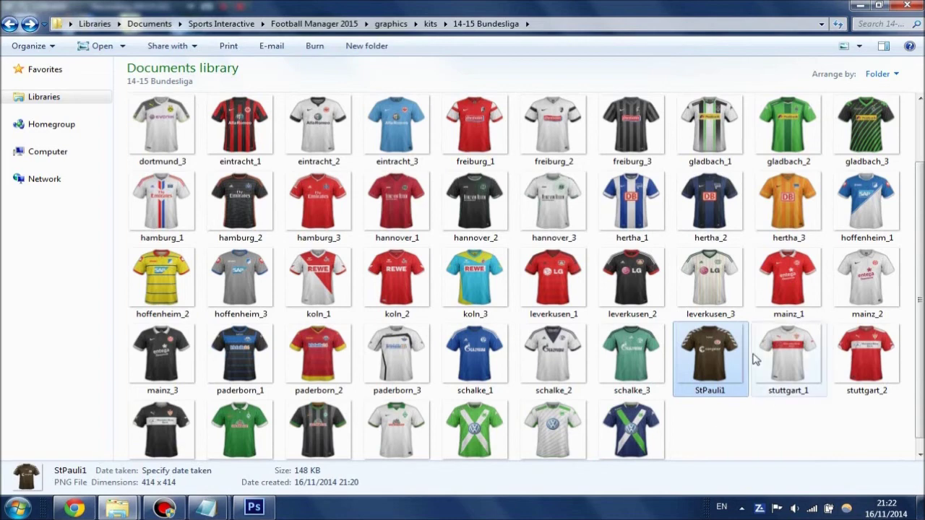
Close the duplicate config Notepad window and return to the remaining one
mouse_move(206, 508)
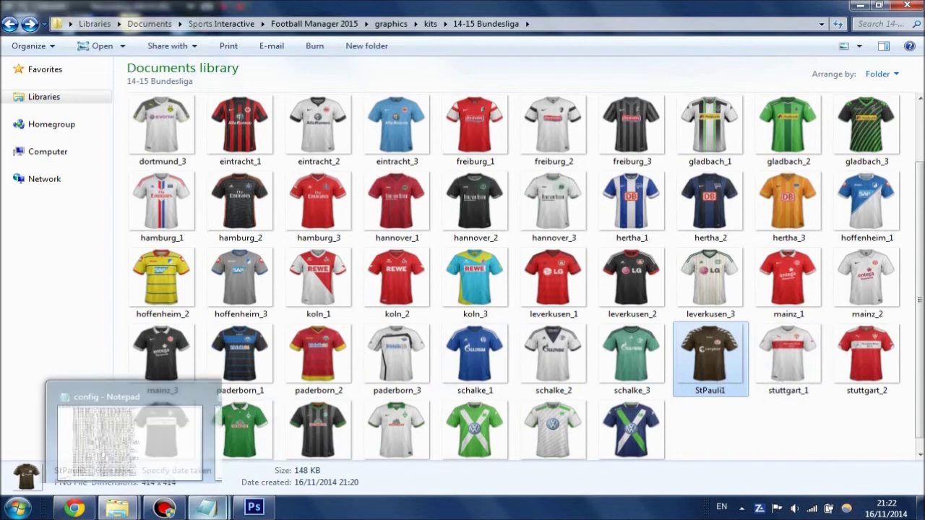
mouse_move(267, 453)
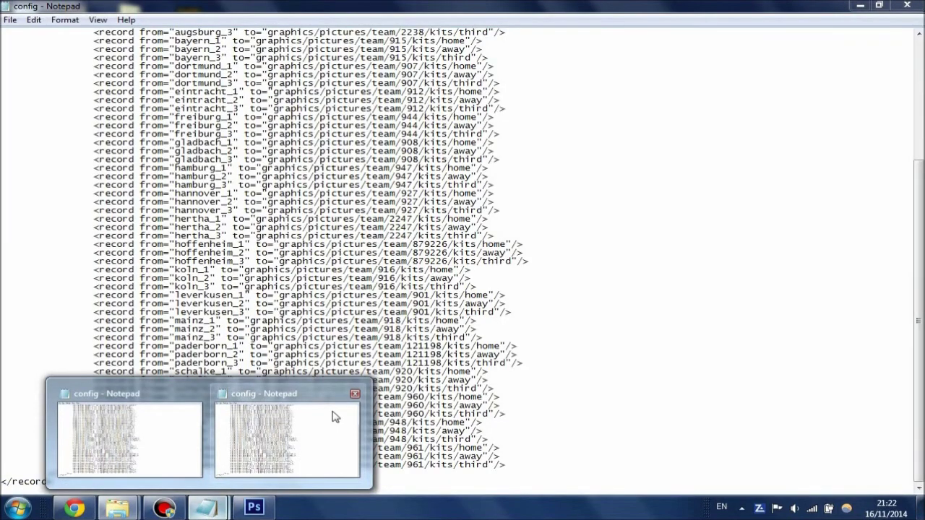
click(355, 394)
click(208, 437)
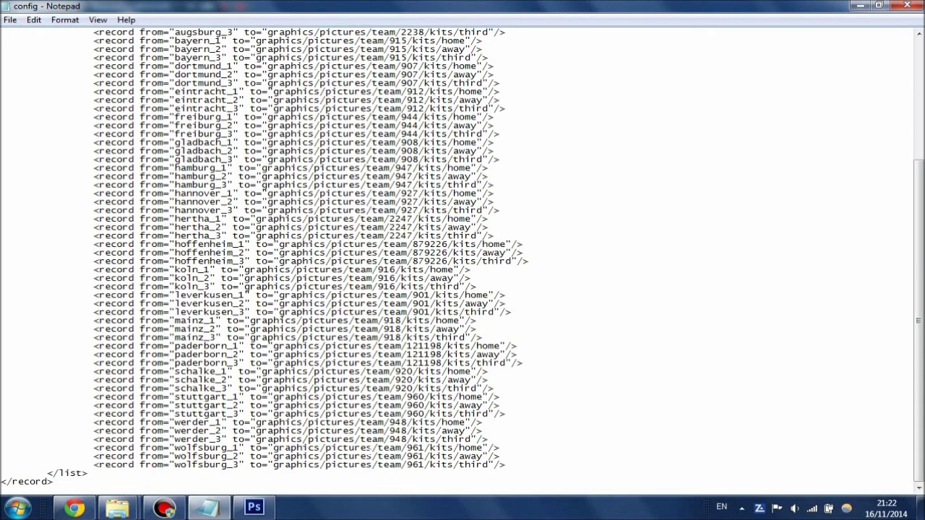
Duplicate the wolfsburg_1 home kit record onto a new indented line below the wolfsburg_3 record
drag(500, 448, 94, 448)
key(ctrl+c)
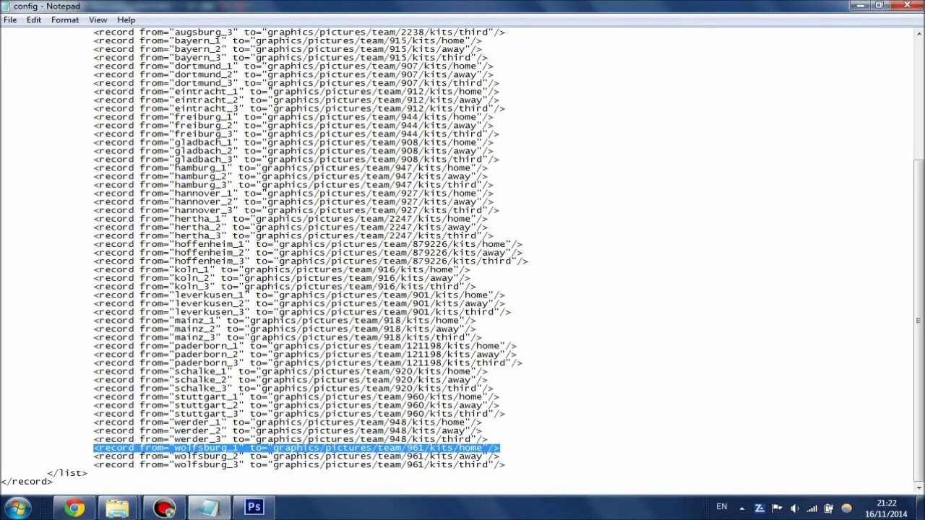
drag(94, 448, 222, 448)
click(488, 439)
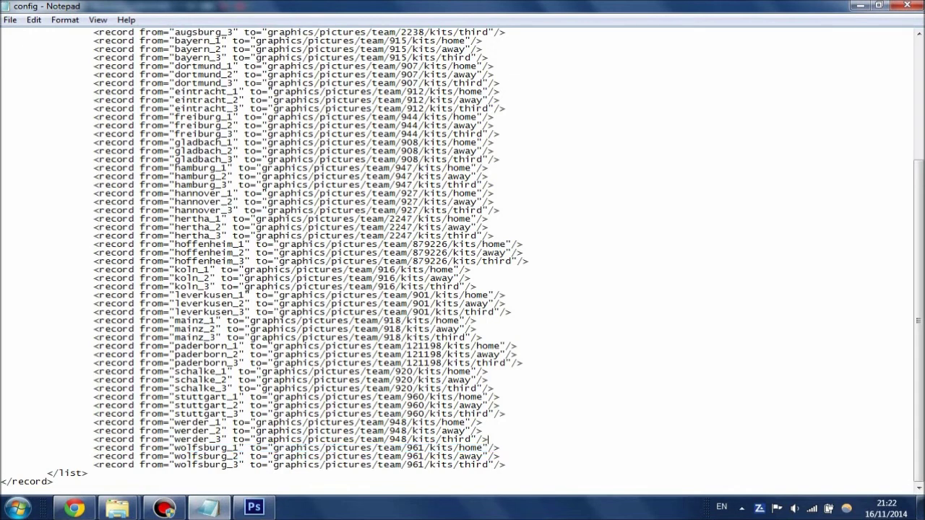
click(506, 465)
key(Return)
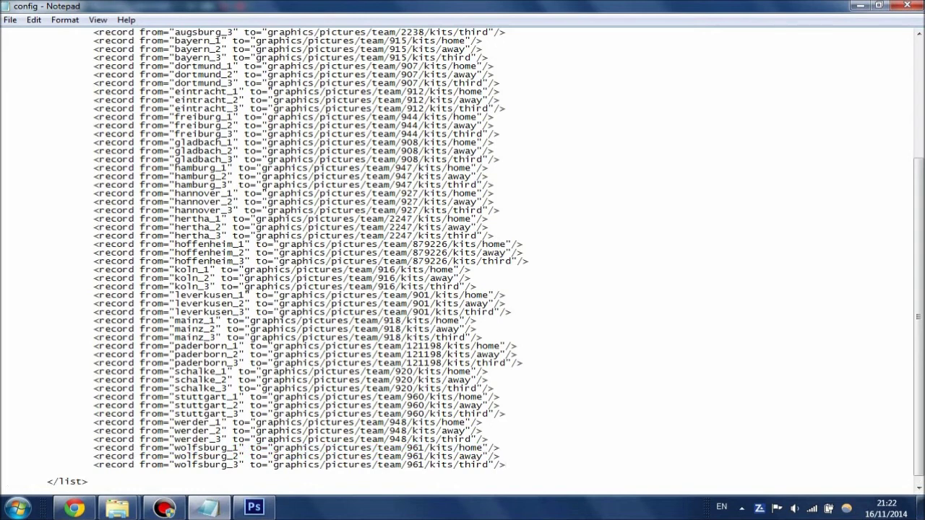
key(Tab)
key(Tab)
key(ctrl+v)
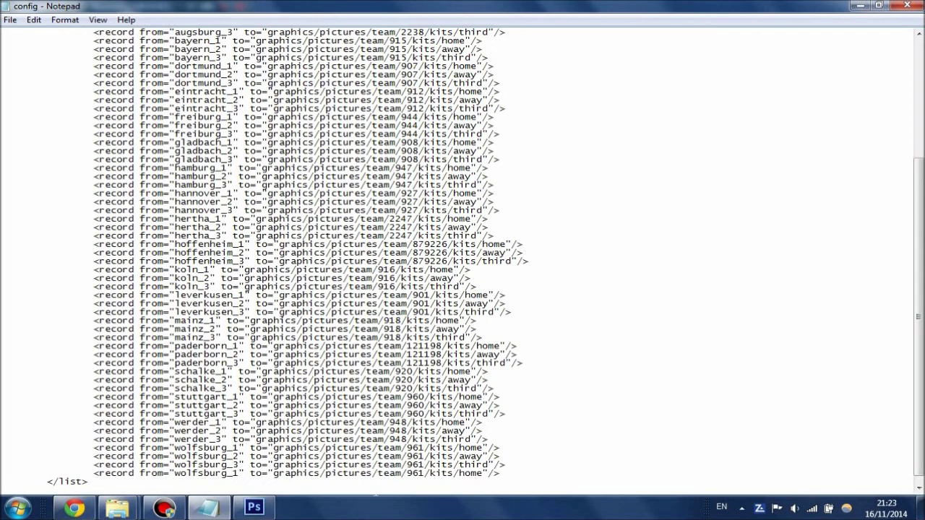
Change the source name in the duplicated last record from wolfsburg_1 to stpauli_1
click(240, 474)
key(BackSpace)
key(BackSpace)
key(BackSpace)
key(BackSpace)
key(BackSpace)
key(BackSpace)
key(BackSpace)
key(BackSpace)
key(BackSpace)
key(BackSpace)
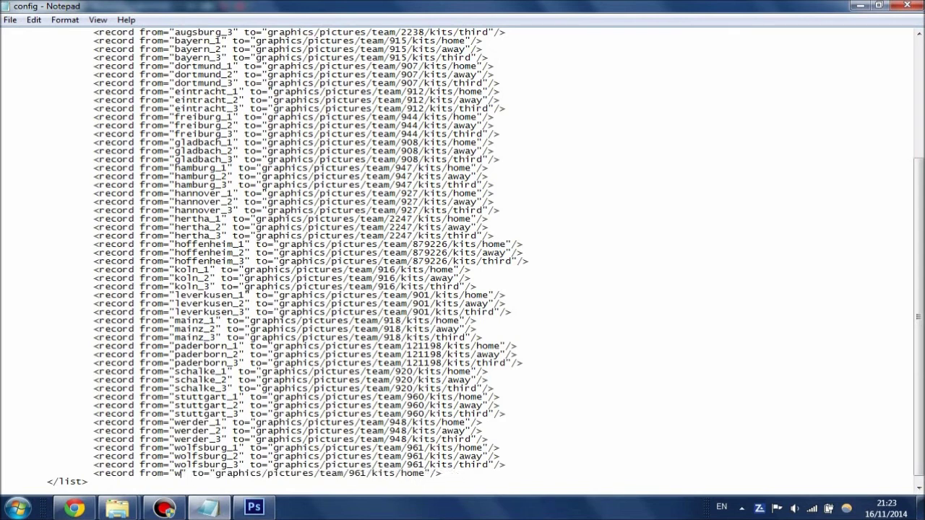
key(BackSpace)
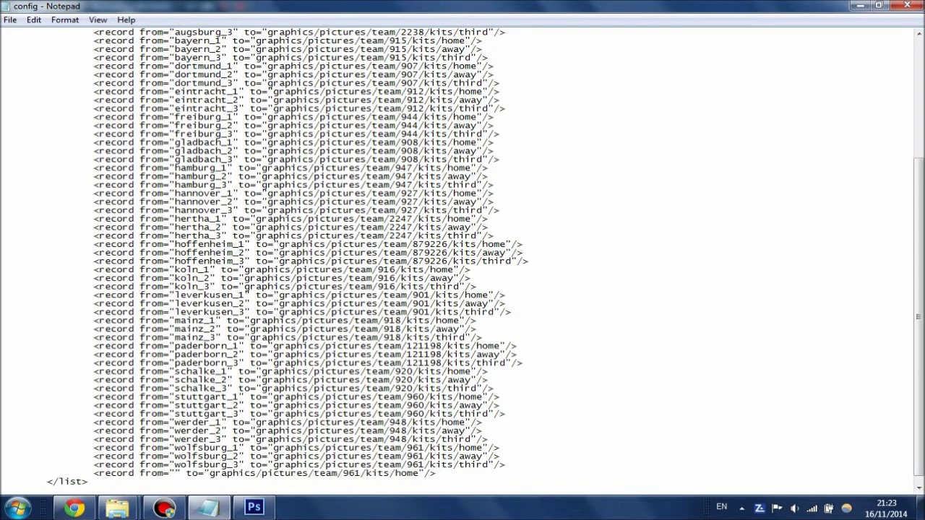
text(stp)
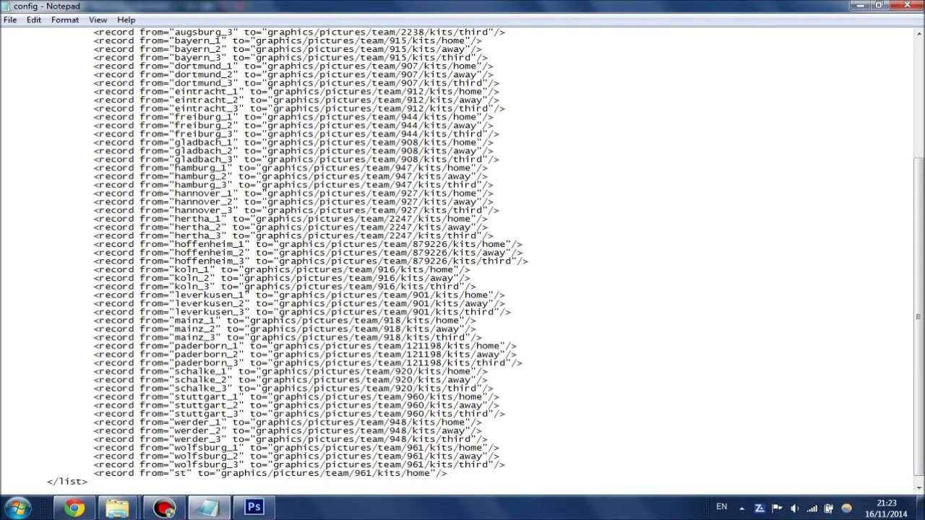
text(auli)
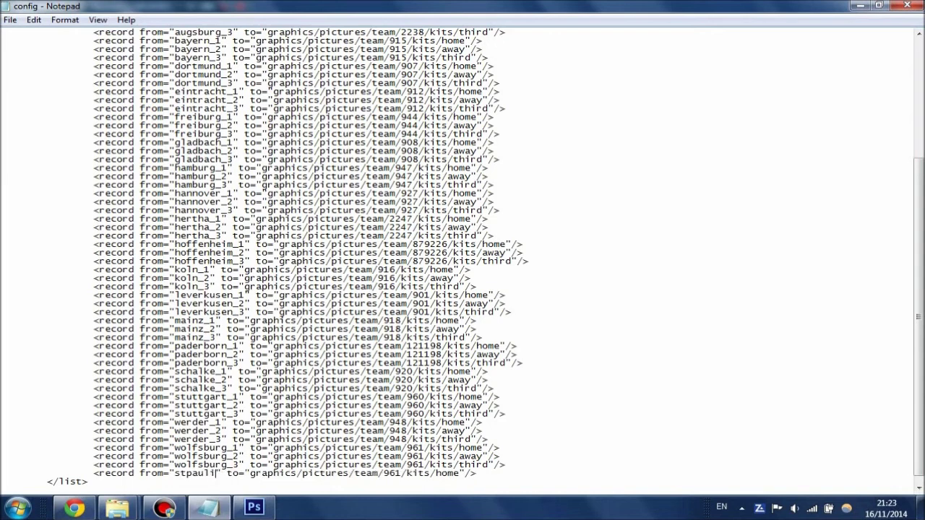
text(1)
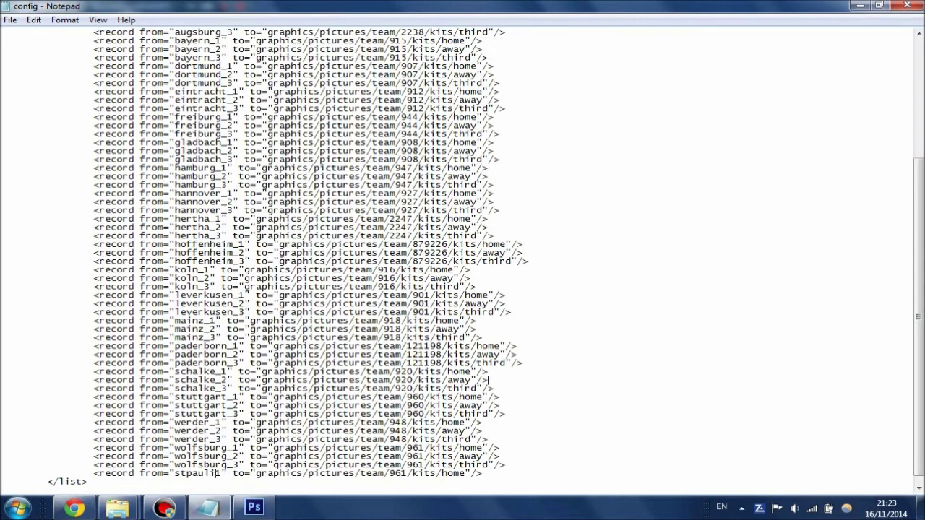
key(Left)
text(_)
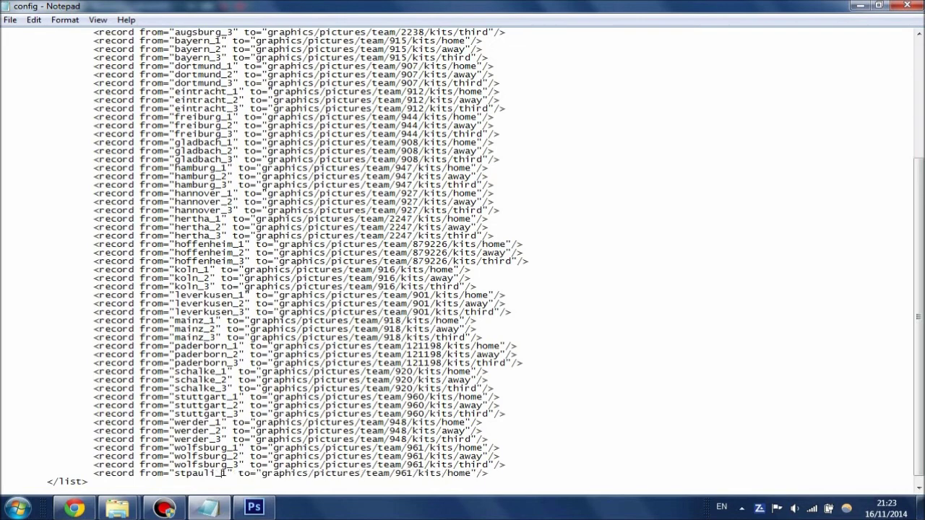
Switch to the 14-15 Bundesliga folder and rename the StPauli1 image as stpauli_1
drag(447, 287, 447, 295)
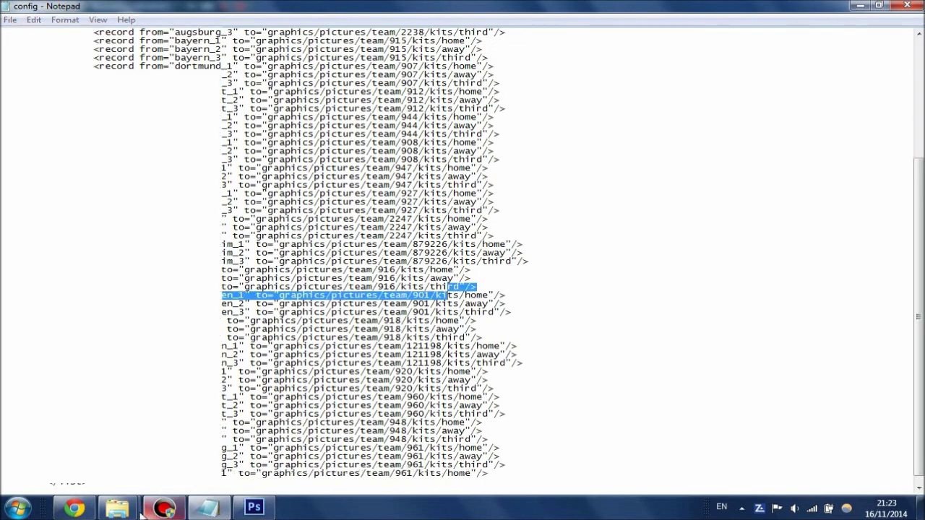
click(112, 496)
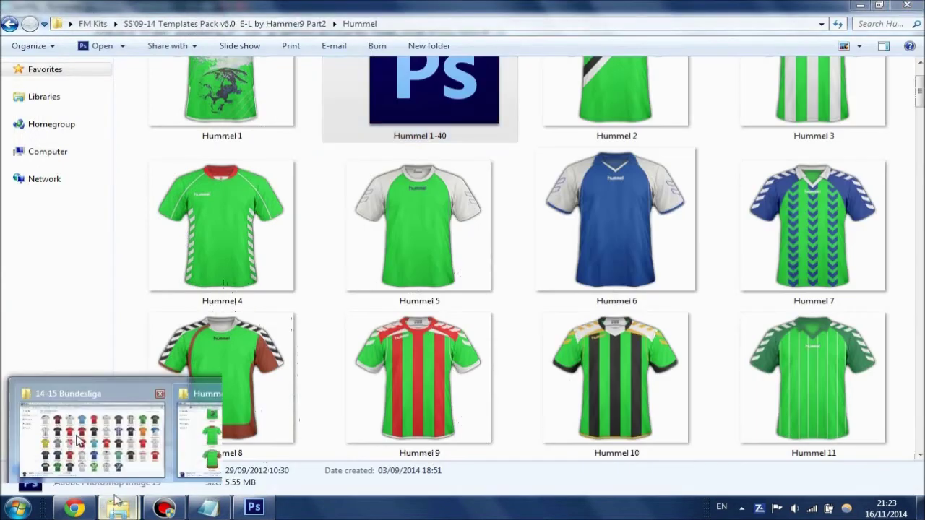
click(83, 443)
click(721, 390)
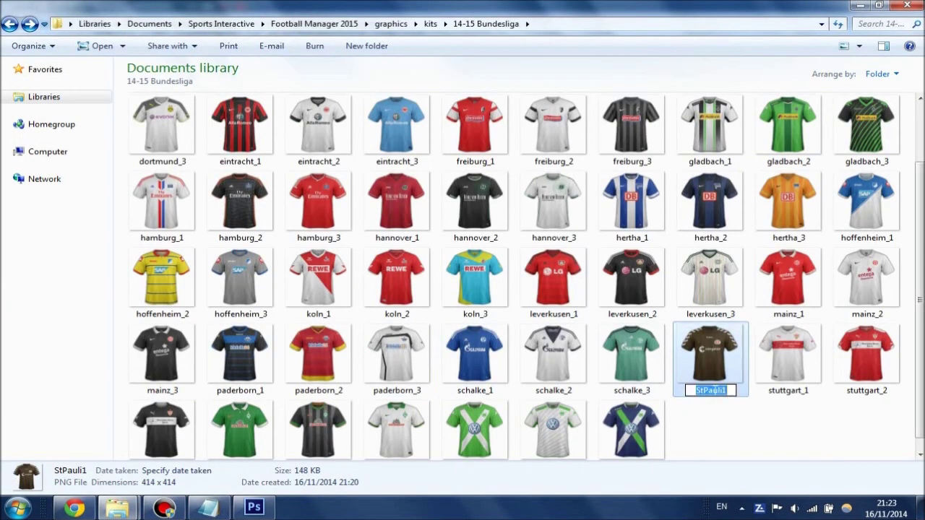
text(stpauli_1)
click(724, 419)
Return to the config file in Notepad and set the team ID in the stpauli_1 record to 946
click(210, 507)
scroll(221, 461, down, 1)
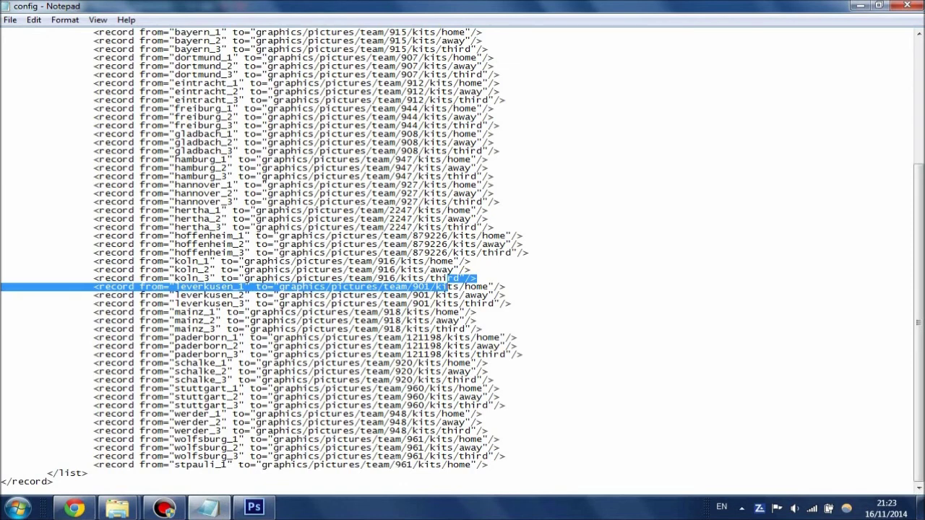
click(407, 465)
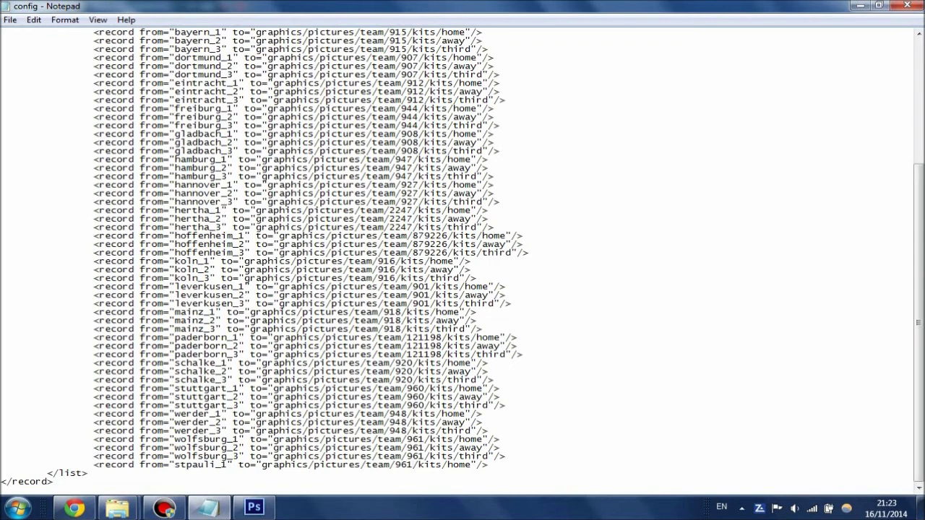
key(Delete)
key(BackSpace)
text(46)
Save the config file and close Notepad
click(10, 19)
click(33, 64)
click(912, 6)
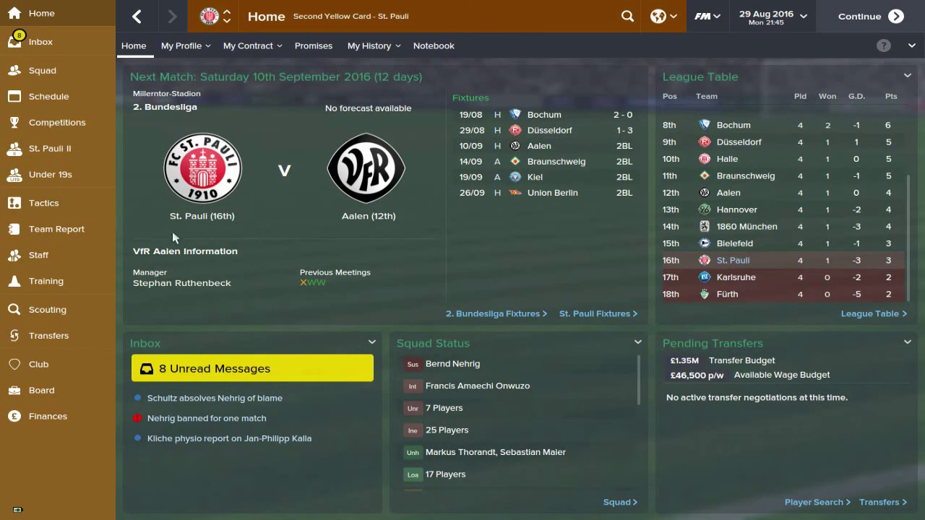
In Football Manager 2015, check the kits on St. Pauli's club profile and open the Interface preferences
click(197, 221)
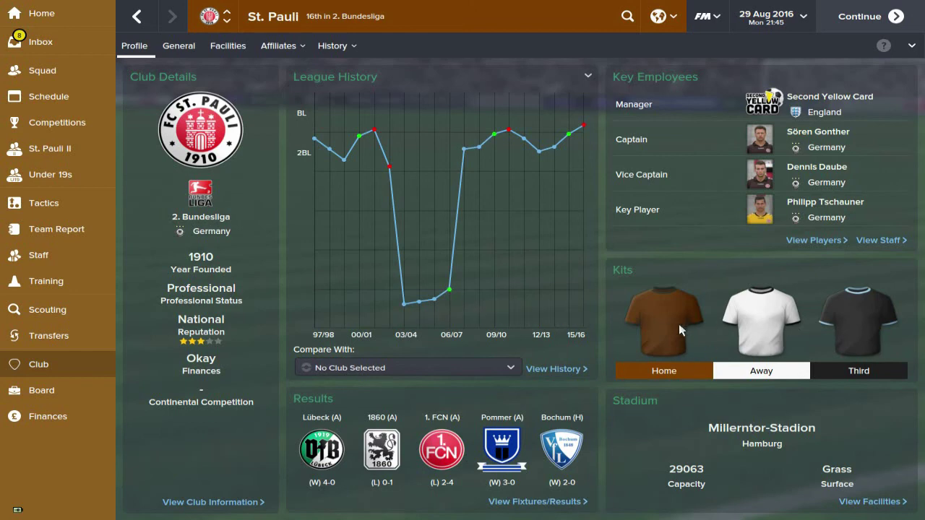
click(719, 28)
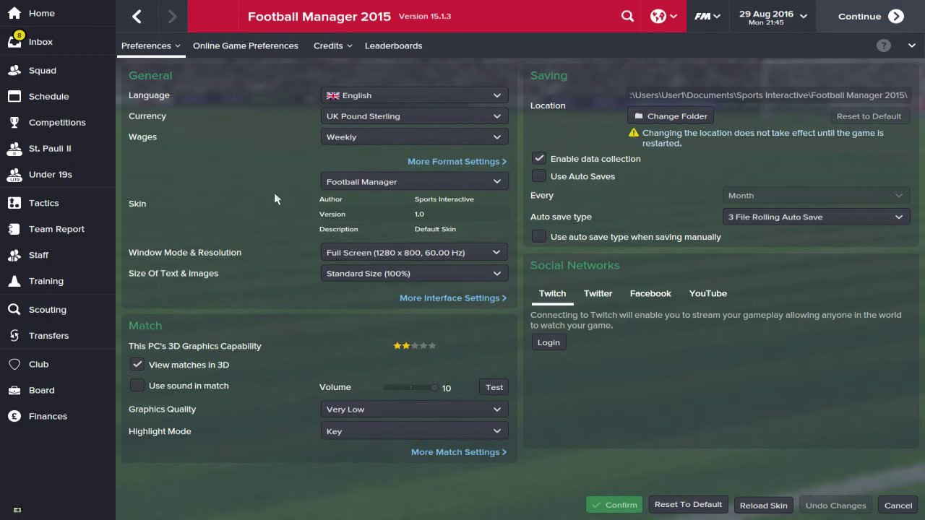
click(173, 46)
click(157, 88)
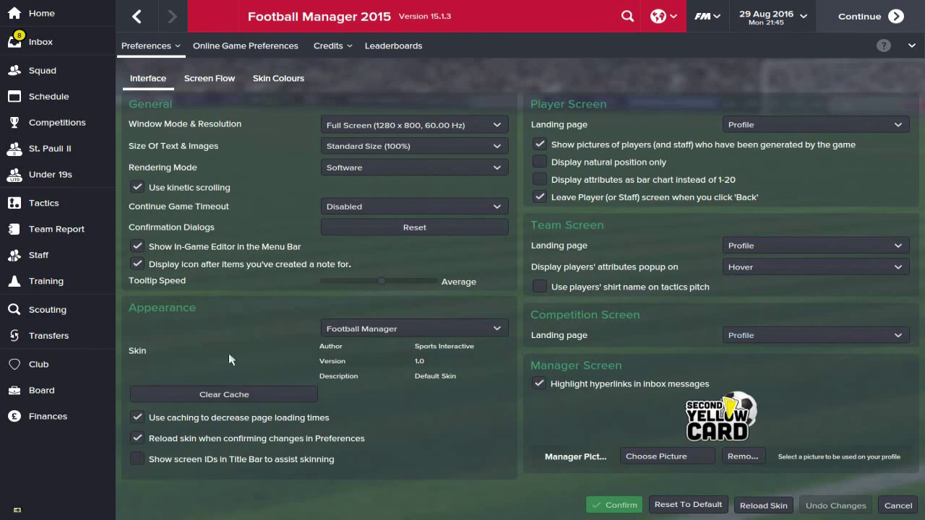
Clear the cache and reload the skin, and check the home kit on St. Pauli's club profile
click(226, 394)
click(520, 308)
click(138, 439)
click(138, 439)
click(764, 505)
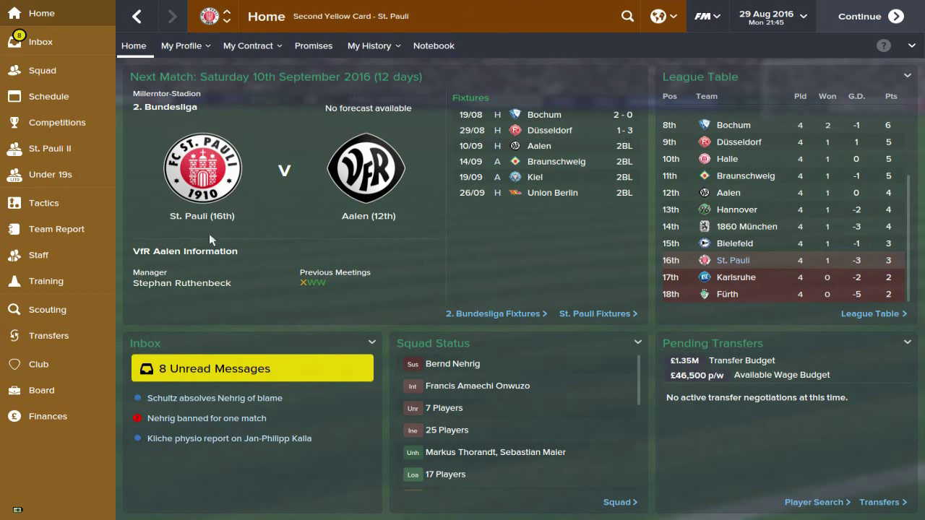
click(196, 218)
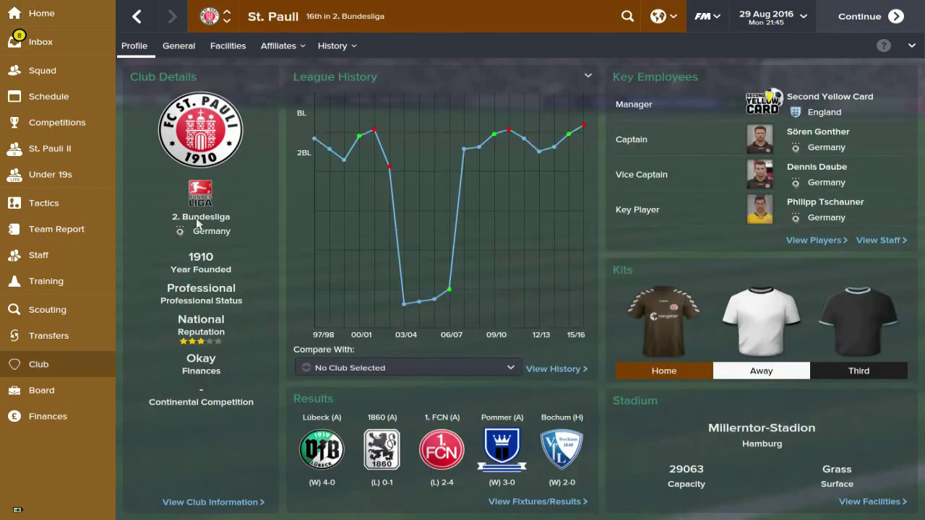